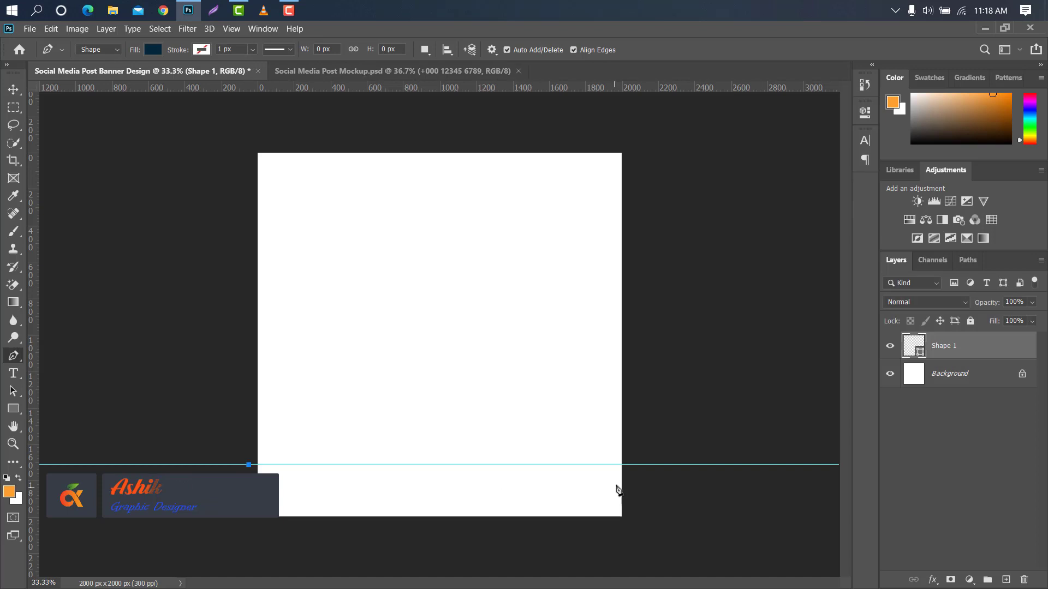
- Draw a Pen shape about 2124 by 500 px across the canvas bottom, with an upward-arching top edge and corner points below the canvas
scroll(632, 466, "down", 1)
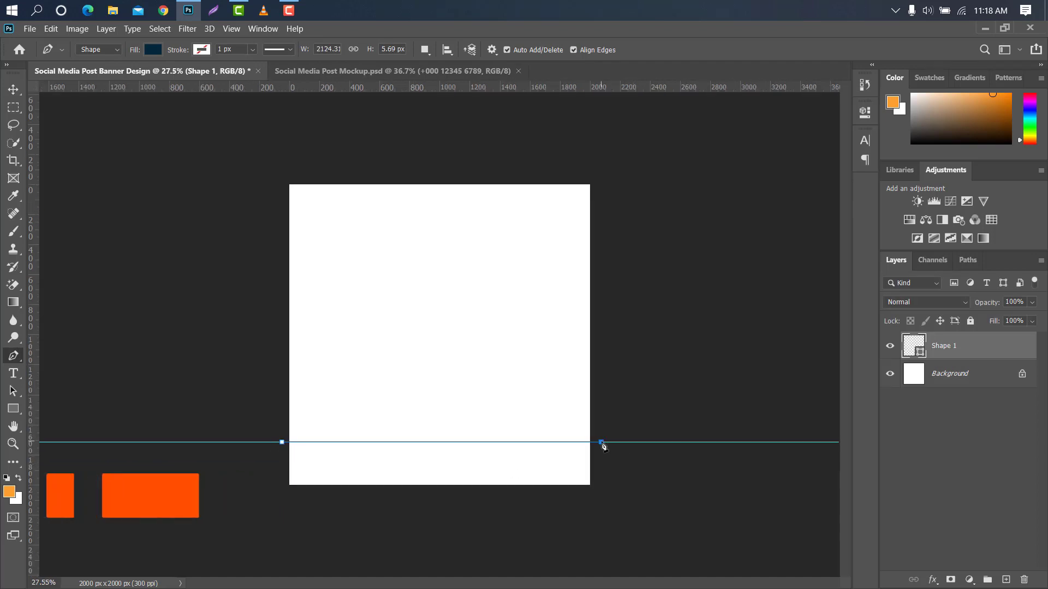
left_click_drag(601, 442, 785, 497)
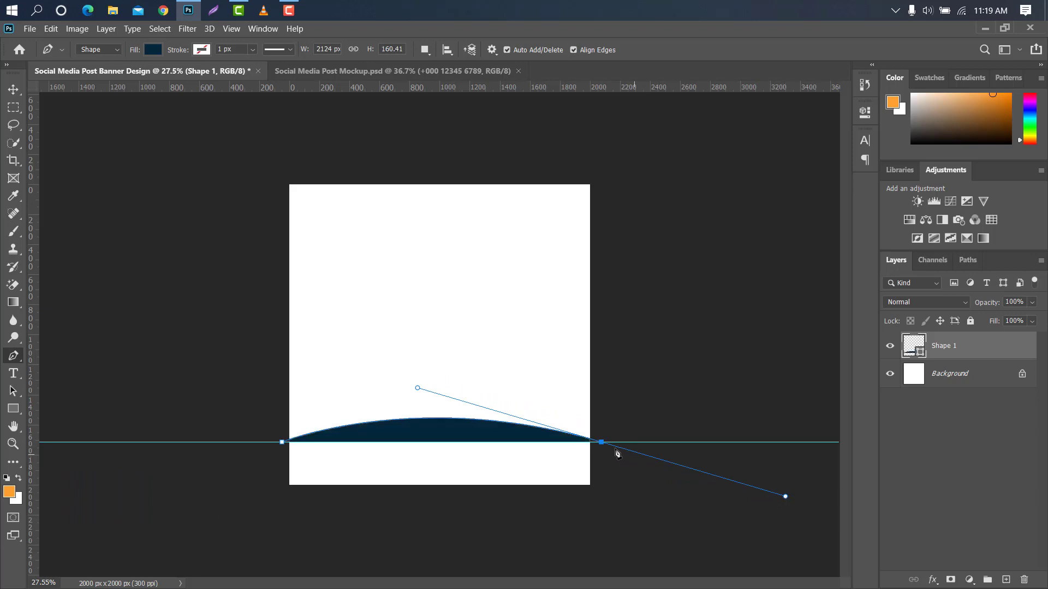
left_click(600, 442, "alt")
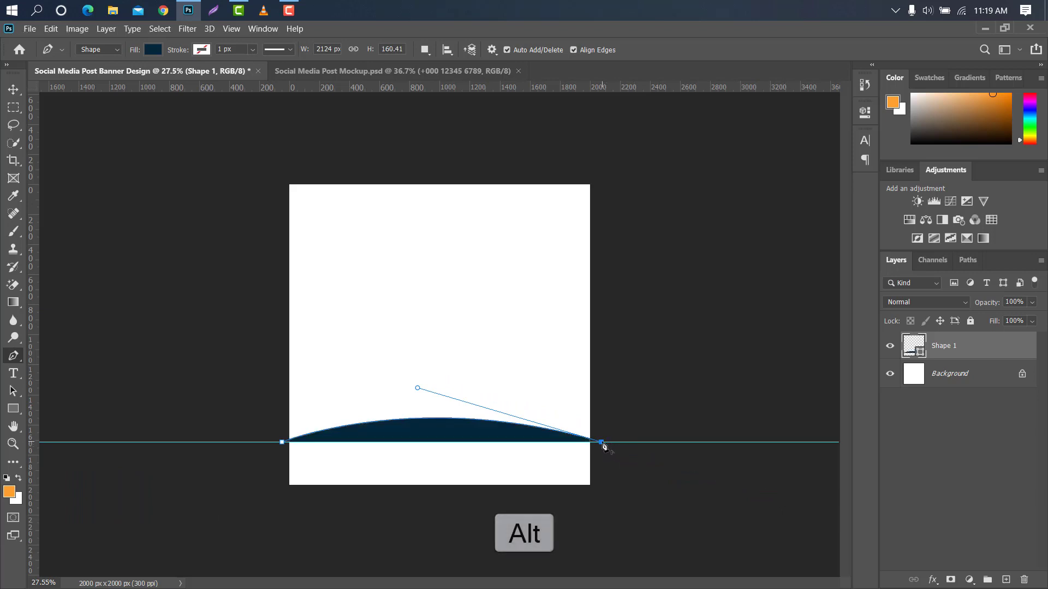
left_click(600, 489)
left_click(282, 493)
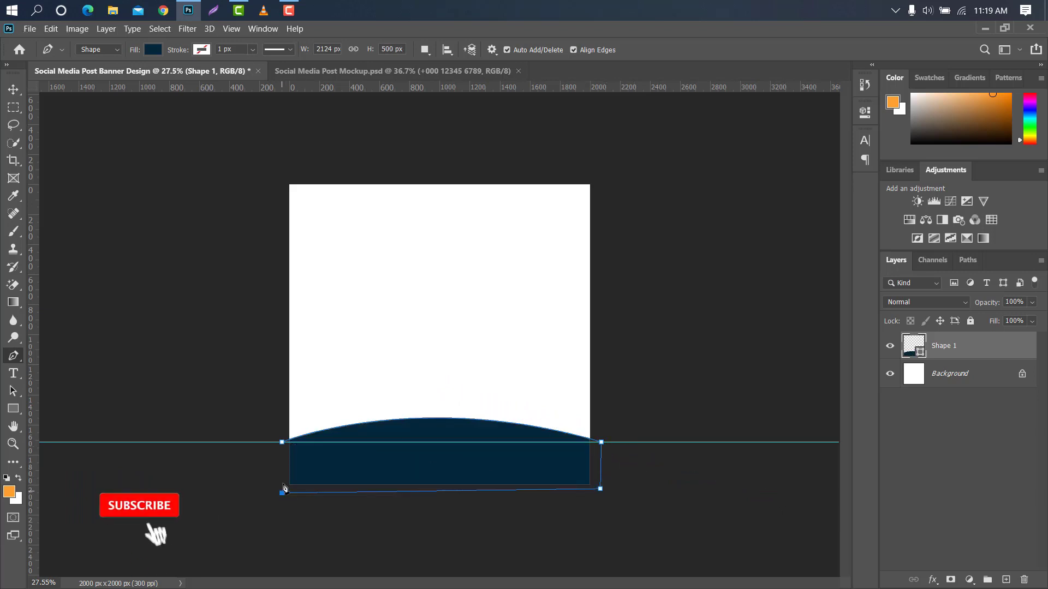
- Set the curved bottom shape's fill color to ffa030 and remove the horizontal guide
double_click(917, 352)
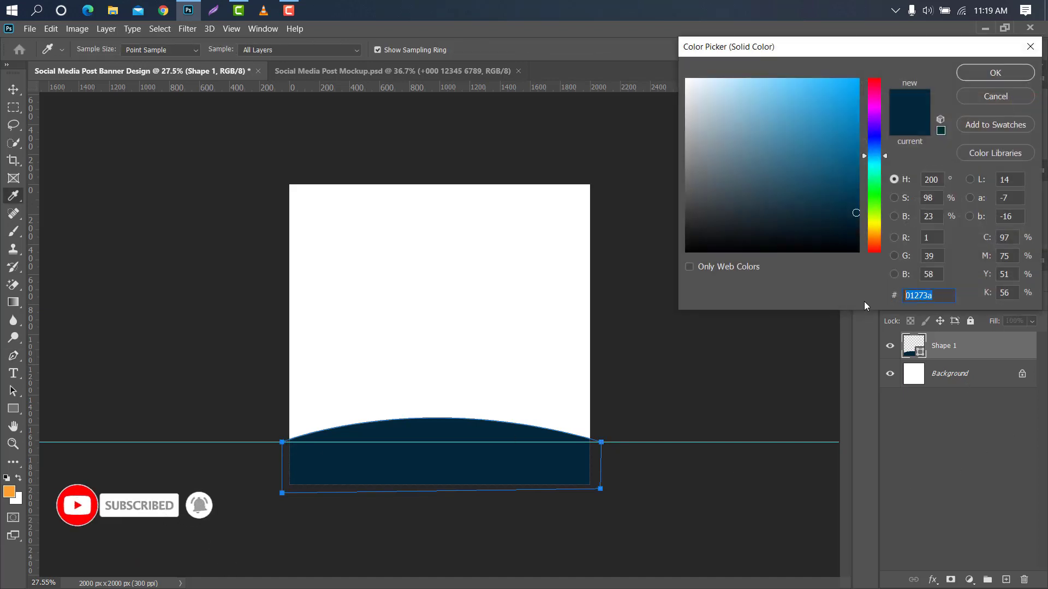
type("ffa030")
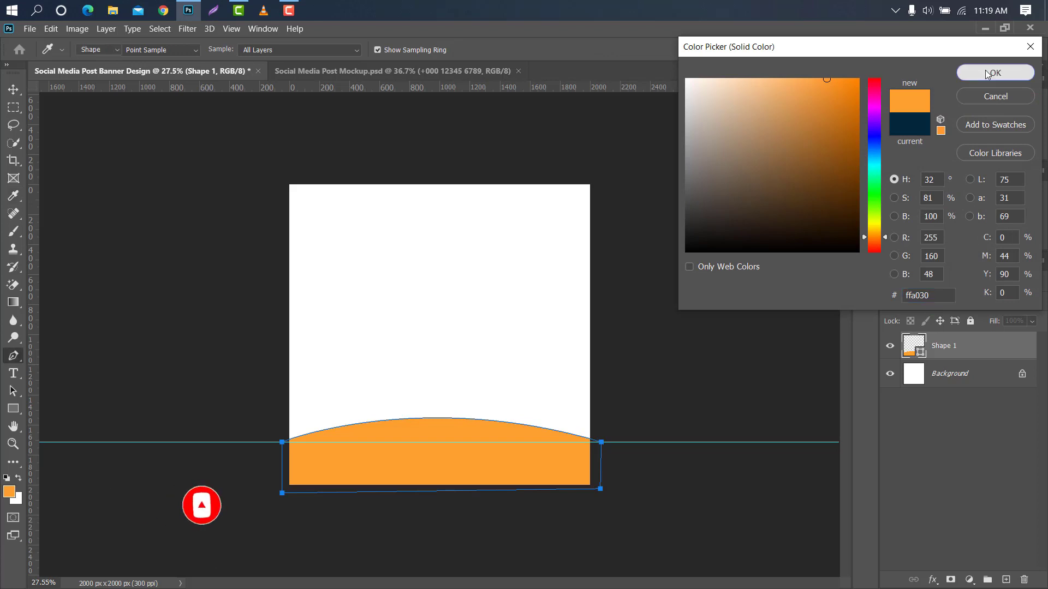
left_click(996, 72)
left_click(13, 89)
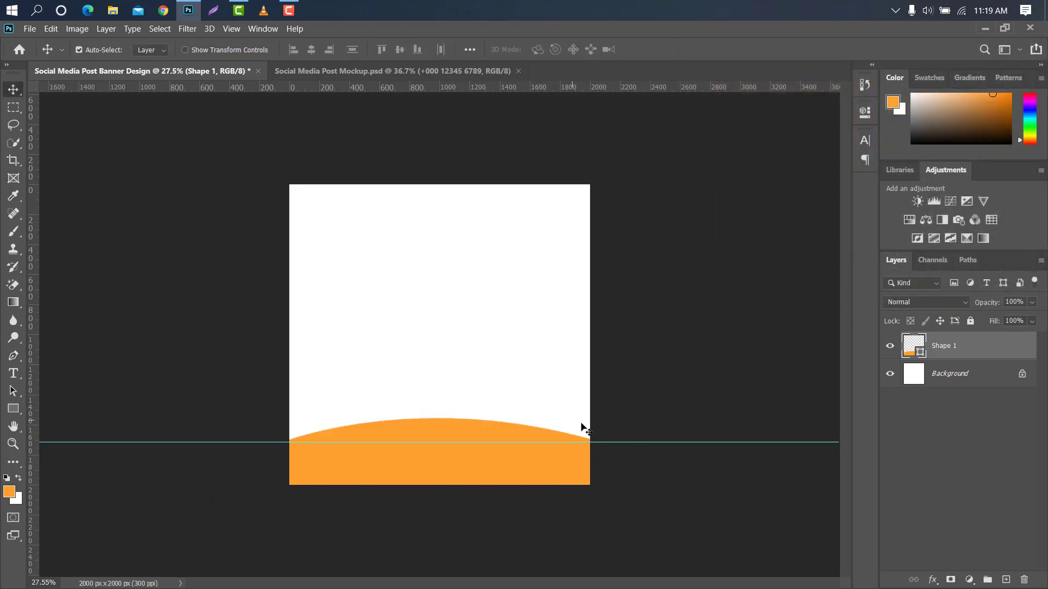
left_click_drag(612, 442, 612, 85)
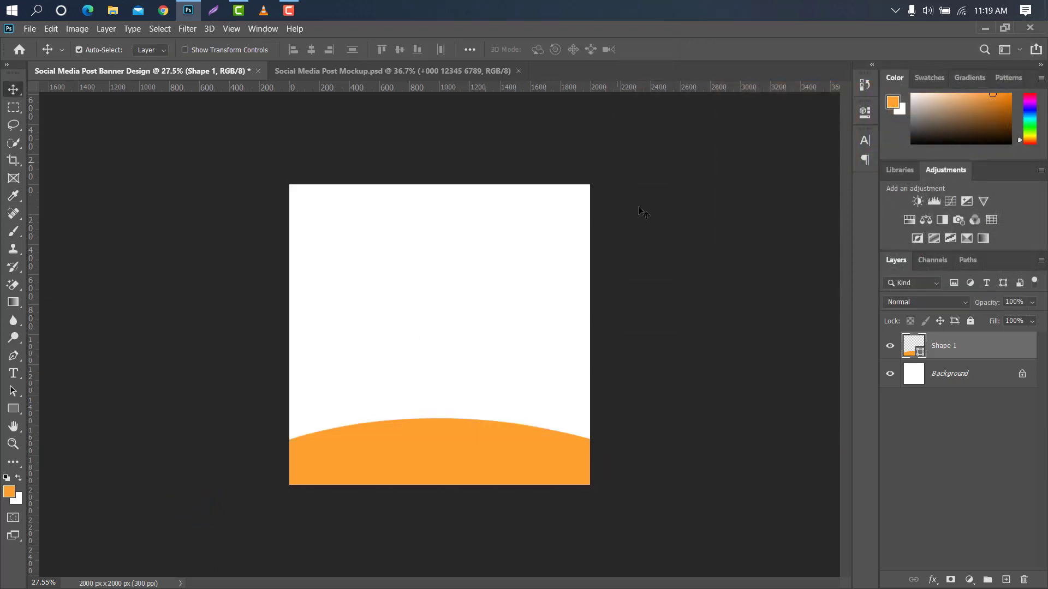
- Duplicate the orange curved shape and fill the copy with white
scroll(568, 389, "up", 1)
left_click_drag(998, 347, 1006, 580)
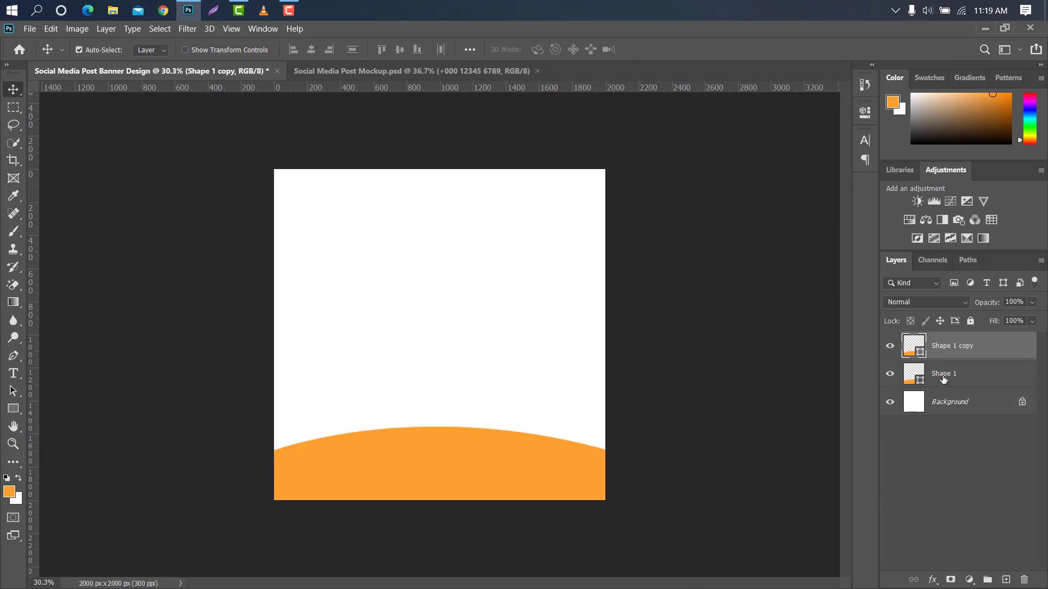
double_click(919, 355)
left_click_drag(785, 145, 624, 6)
left_click(991, 67)
- Shift the white copy slightly down so a thin orange arc shows above it
key("ctrl+t")
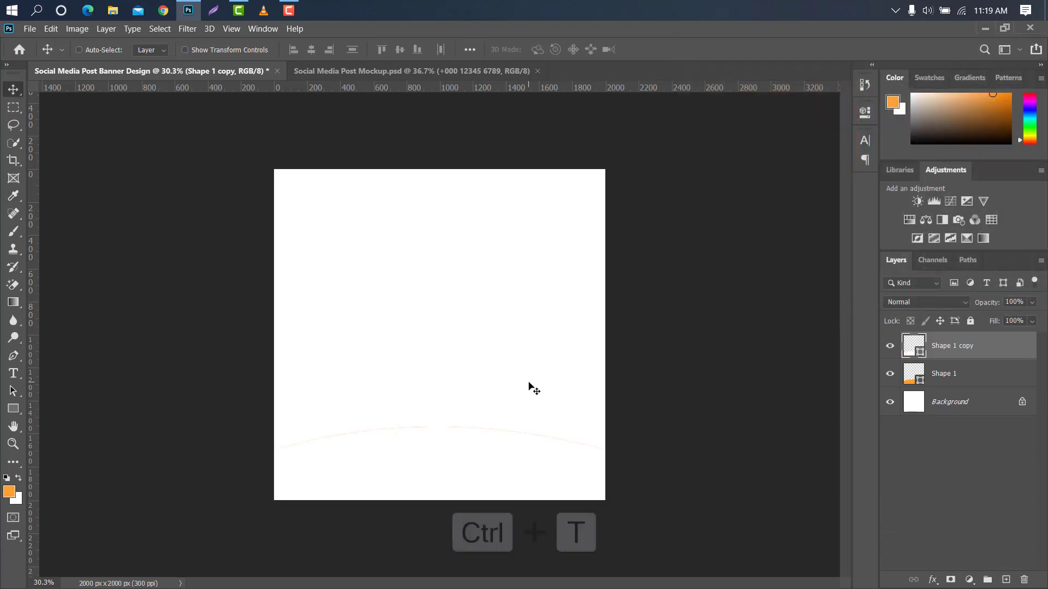
left_click_drag(536, 420, 537, 424)
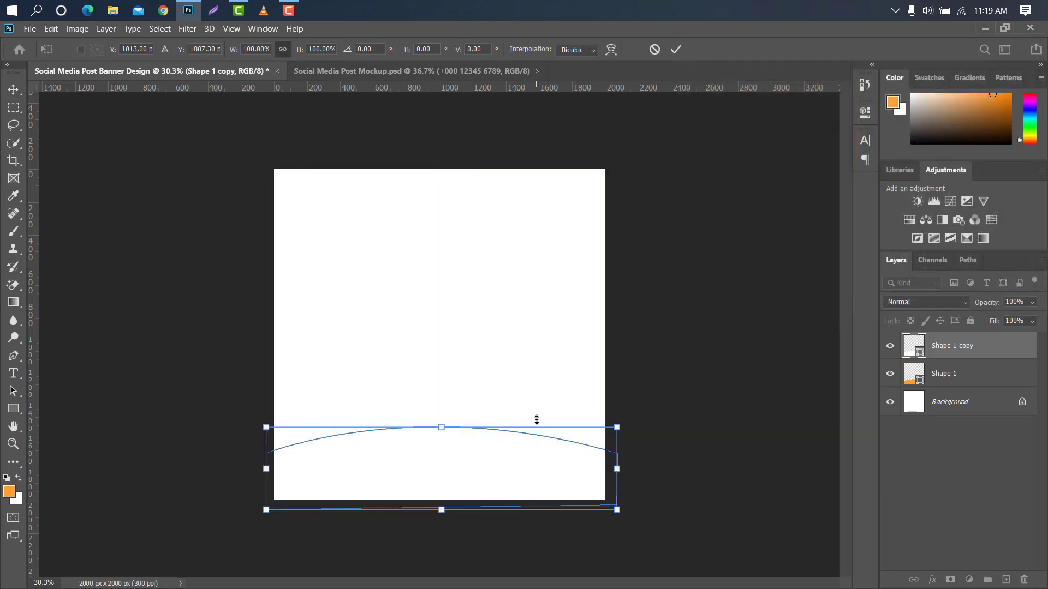
left_click(675, 50)
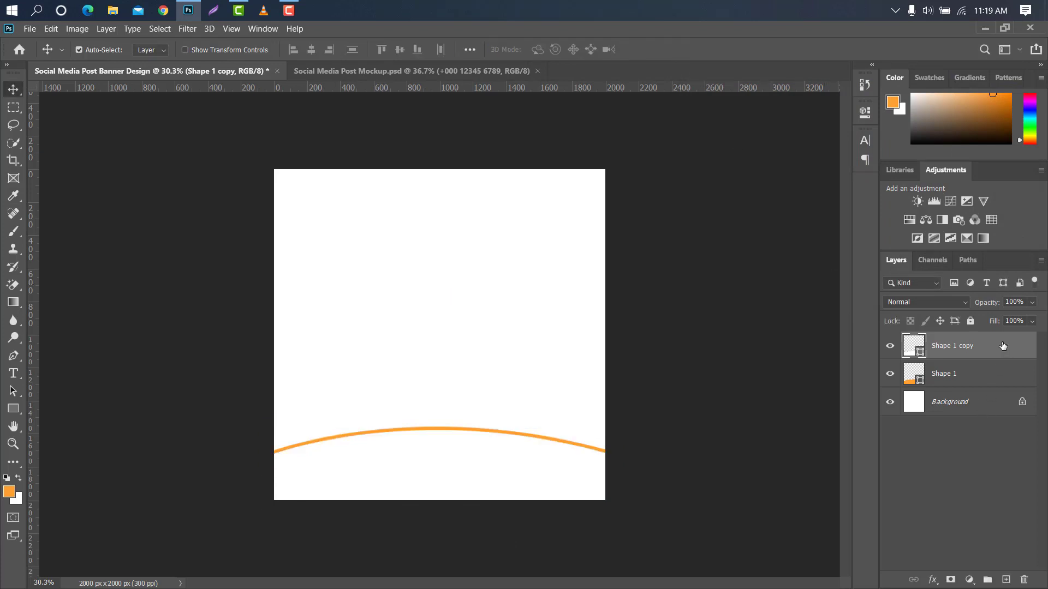
- Duplicate the white curved shape and fill the new copy with the orange foreground color
left_click_drag(1003, 346, 1006, 580)
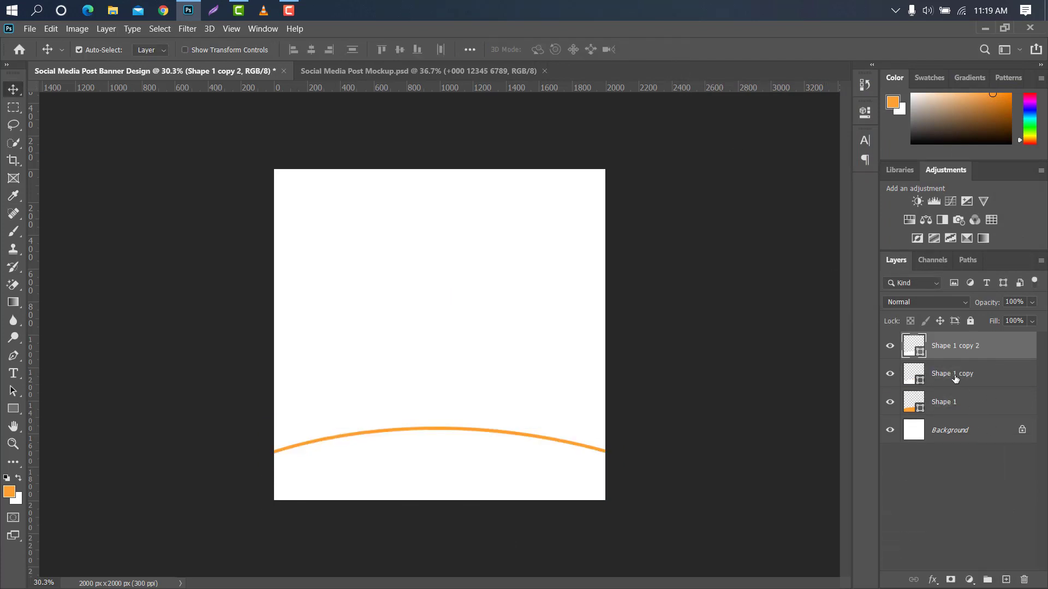
double_click(920, 354)
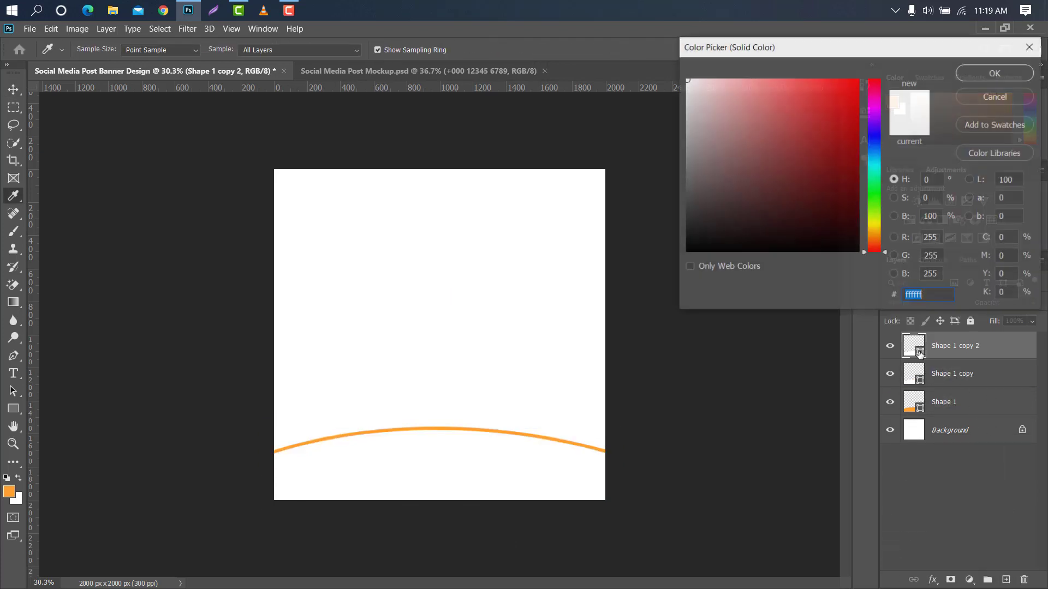
left_click(11, 493)
left_click(995, 72)
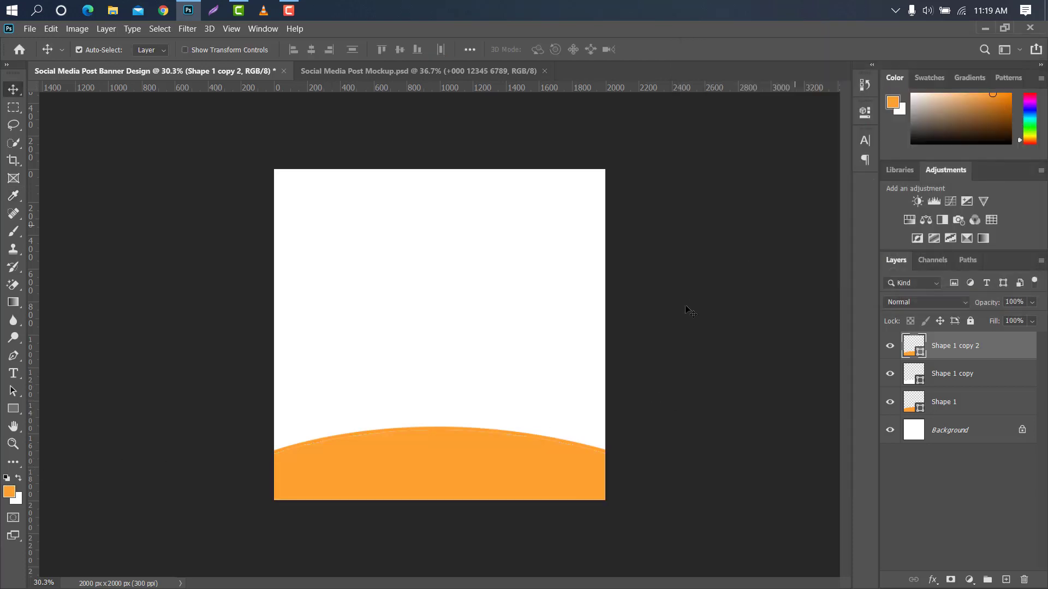
- Nudge the top orange copy down until a thin white arc separates it from the orange edge above
key("Down")
key("Down")
key("Down")
key("Down")
key("Down")
key("Down")
key("Down")
key("Down")
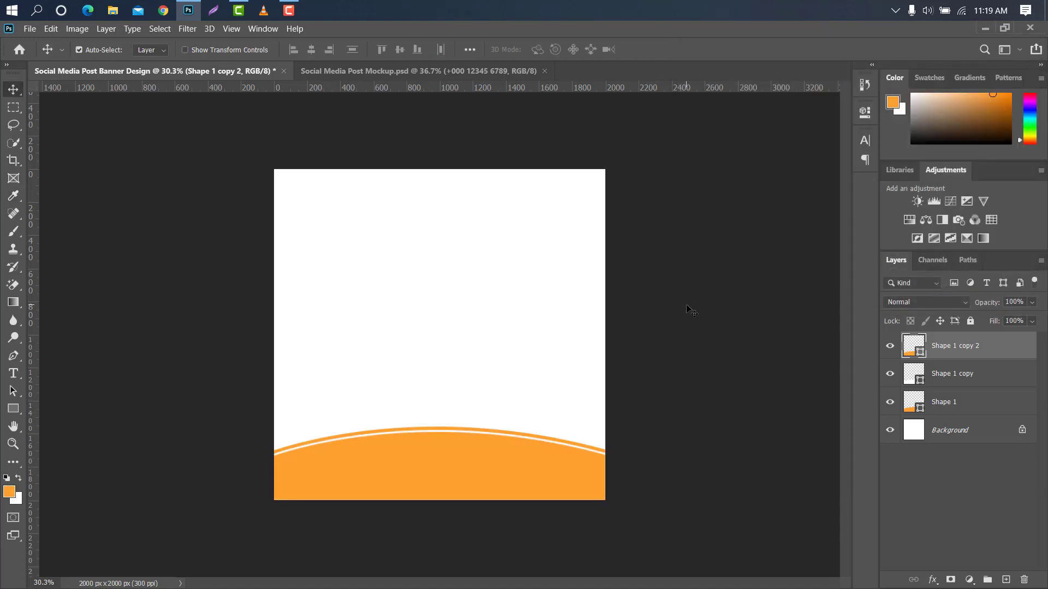
- Draw an orange circle about 939 px in diameter in the upper middle of the canvas with the Ellipse tool
key("ctrl+plus")
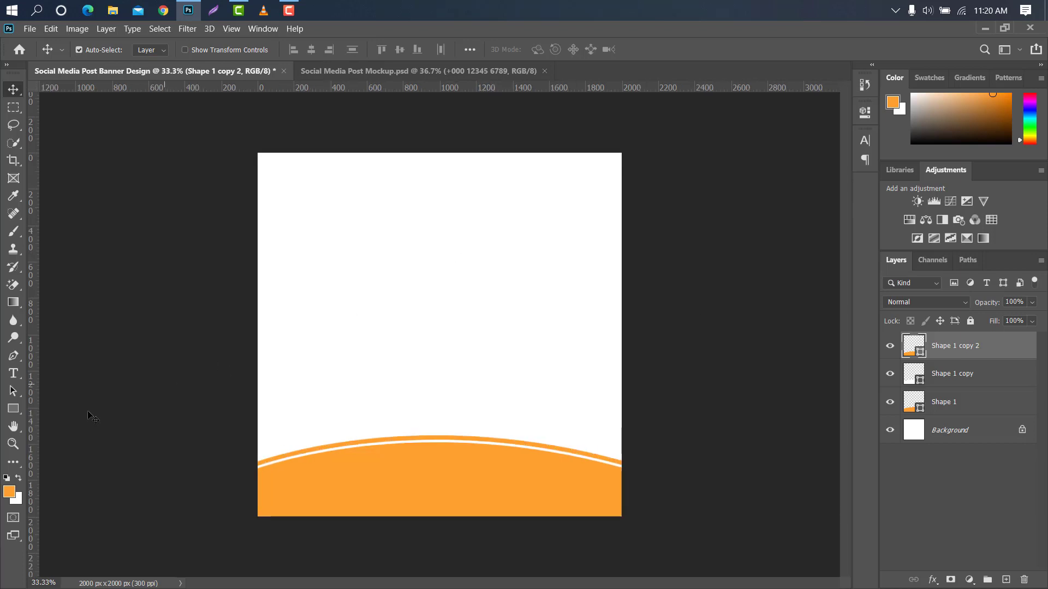
right_click(17, 407)
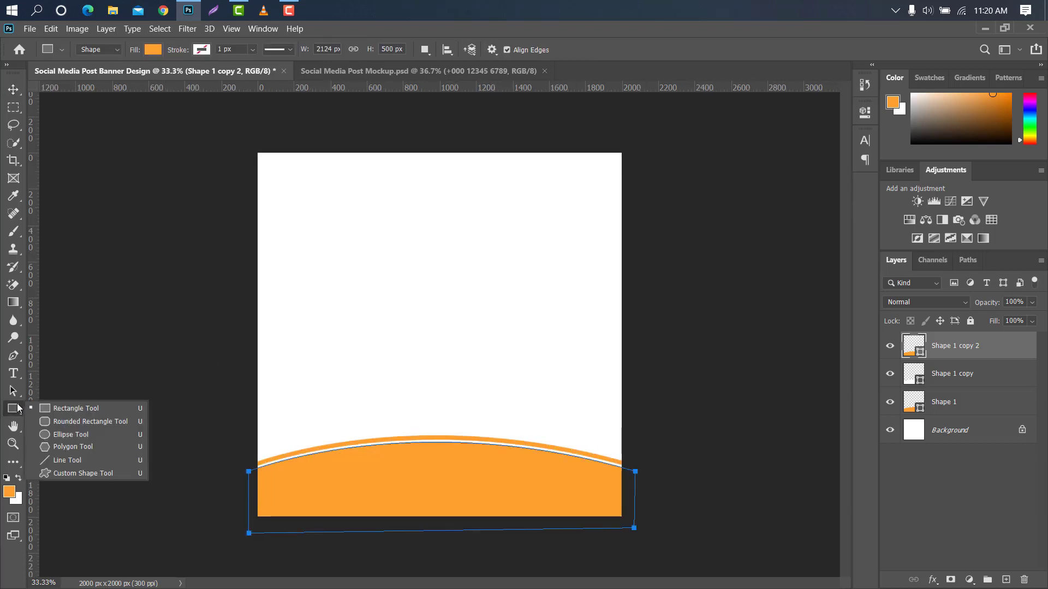
left_click(58, 435)
left_click_drag(350, 190, 521, 378)
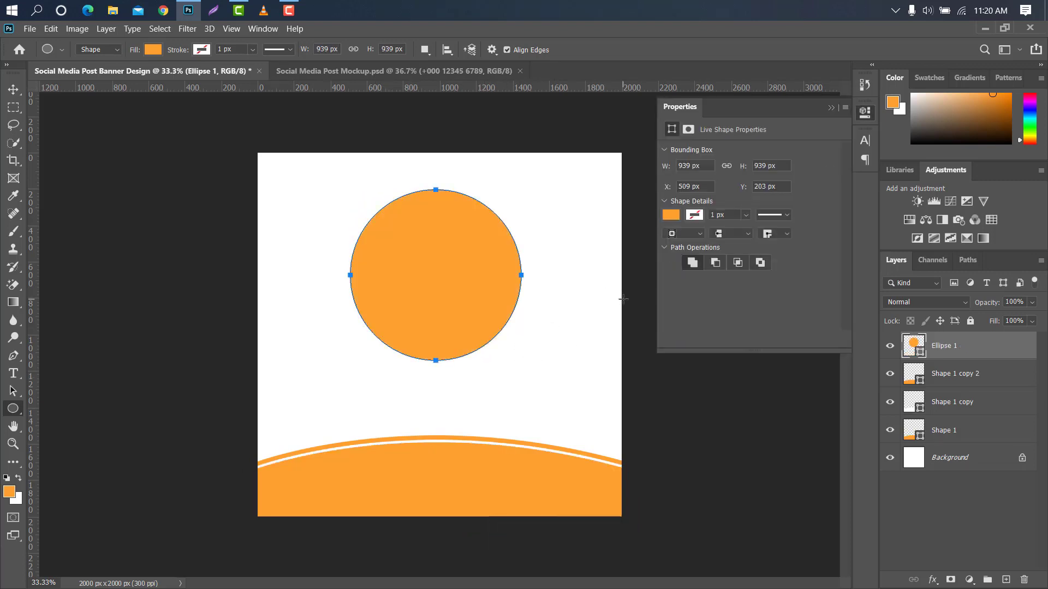
left_click(835, 110)
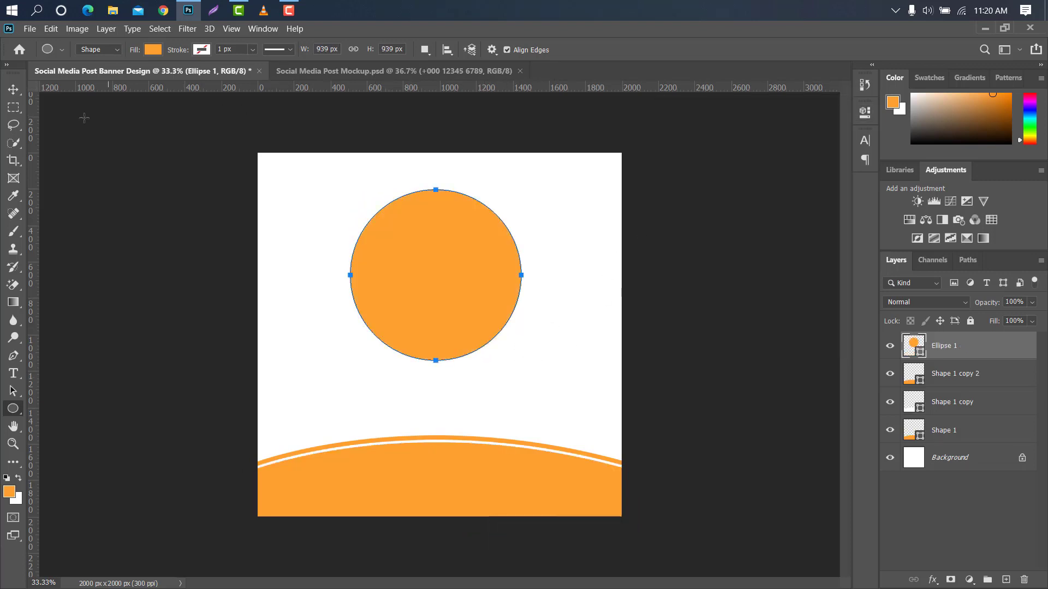
- Enlarge the circle to cover the left part of the canvas past its edges, and place its layer directly above Background
left_click(13, 89)
key("ctrl+t")
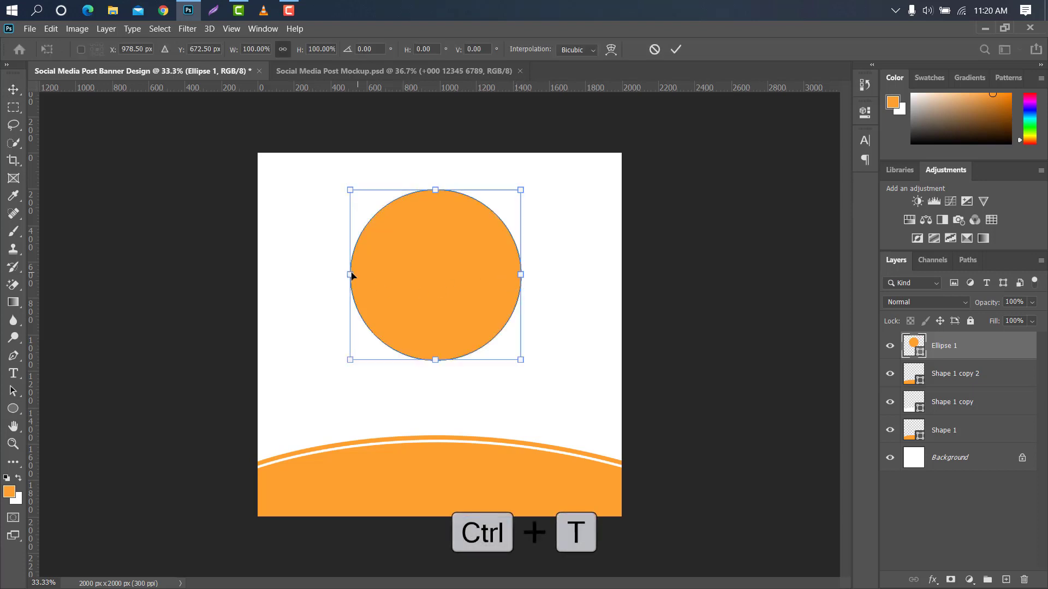
left_click_drag(348, 274, 101, 223)
left_click_drag(426, 237, 382, 253)
left_click_drag(258, 489, 263, 529)
left_click_drag(435, 376, 421, 377)
left_click(677, 49)
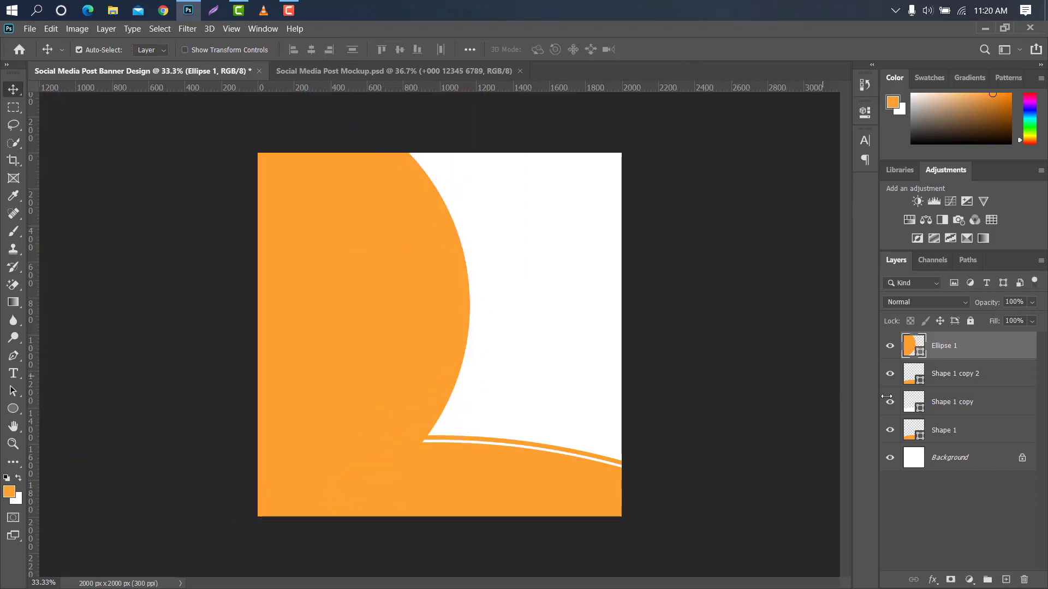
left_click_drag(964, 351, 977, 435)
left_click_drag(448, 323, 420, 315)
- Duplicate the large circle and set the copy's fill color to ffffff
left_click_drag(1000, 427, 1007, 575)
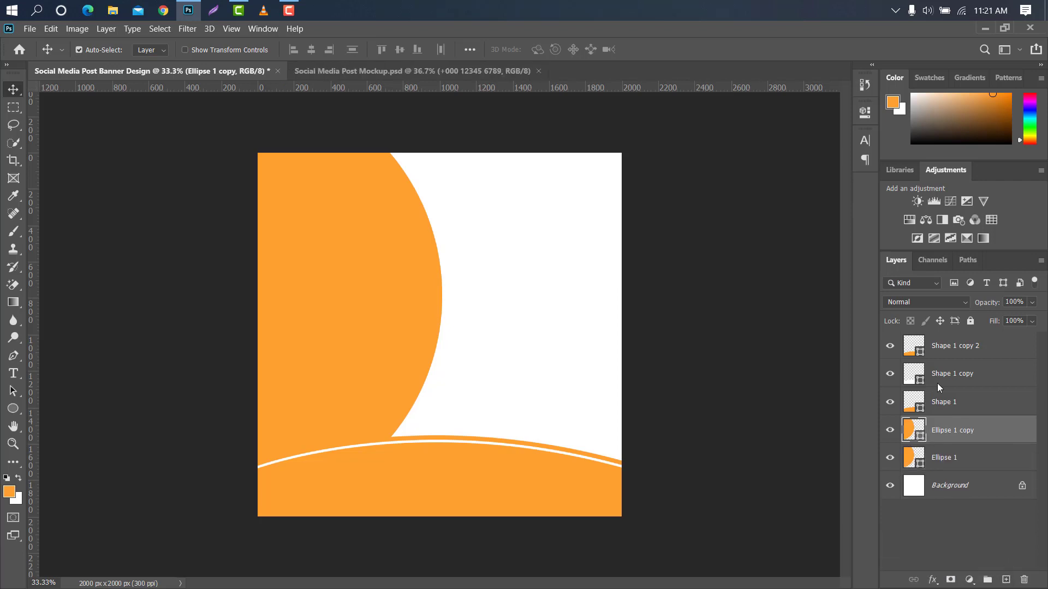
double_click(913, 430)
type("ffffff")
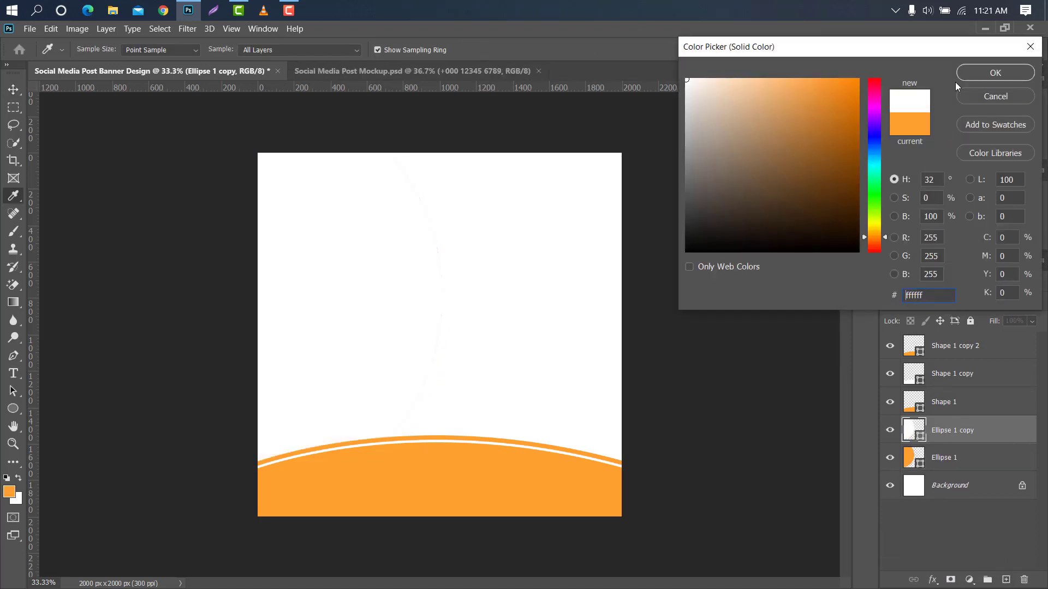
left_click(992, 73)
- Shift the orange circle beneath the white one right and up to about X -139, Y 743 px, leaving a tapering orange crescent
left_click(975, 468)
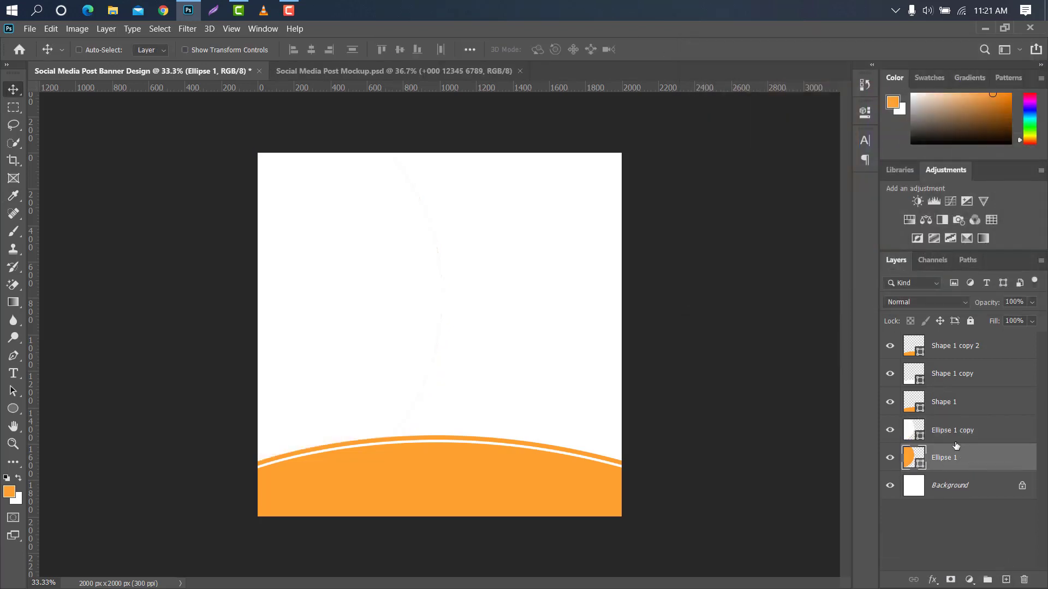
key("ctrl+t")
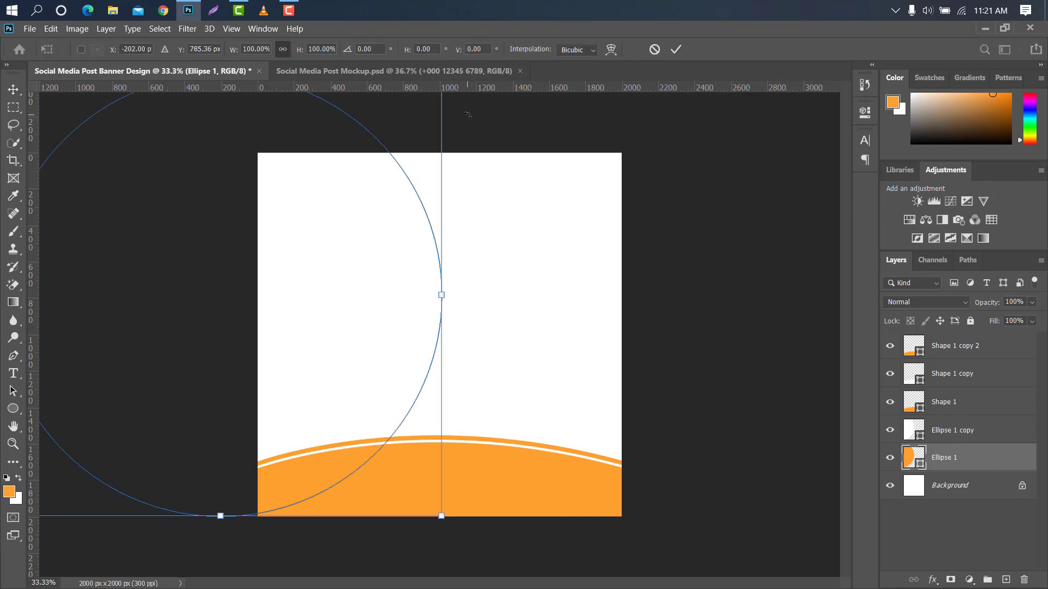
left_click_drag(346, 178, 355, 165)
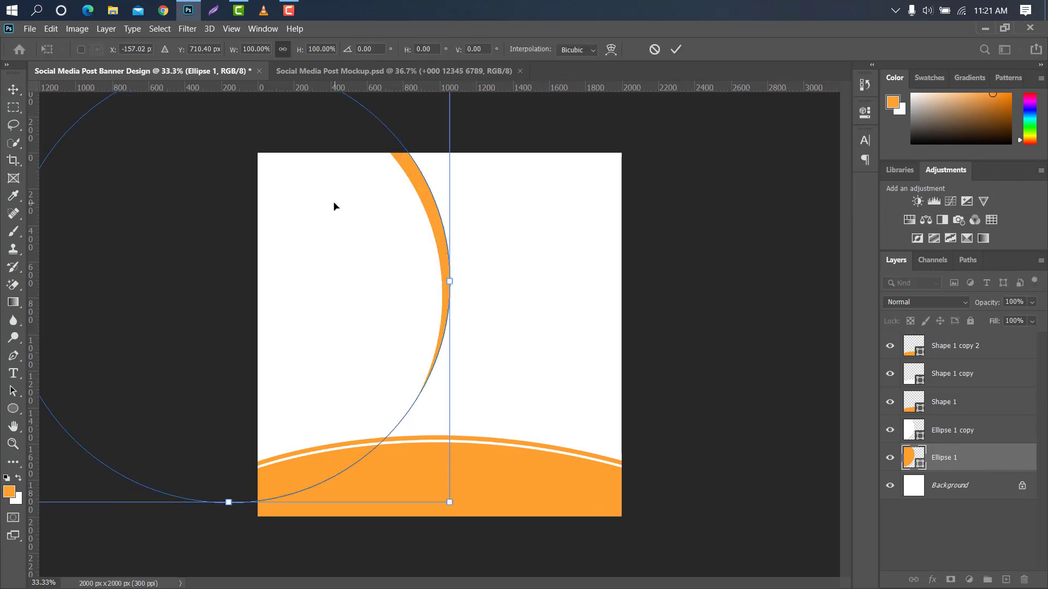
left_click_drag(335, 207, 338, 212)
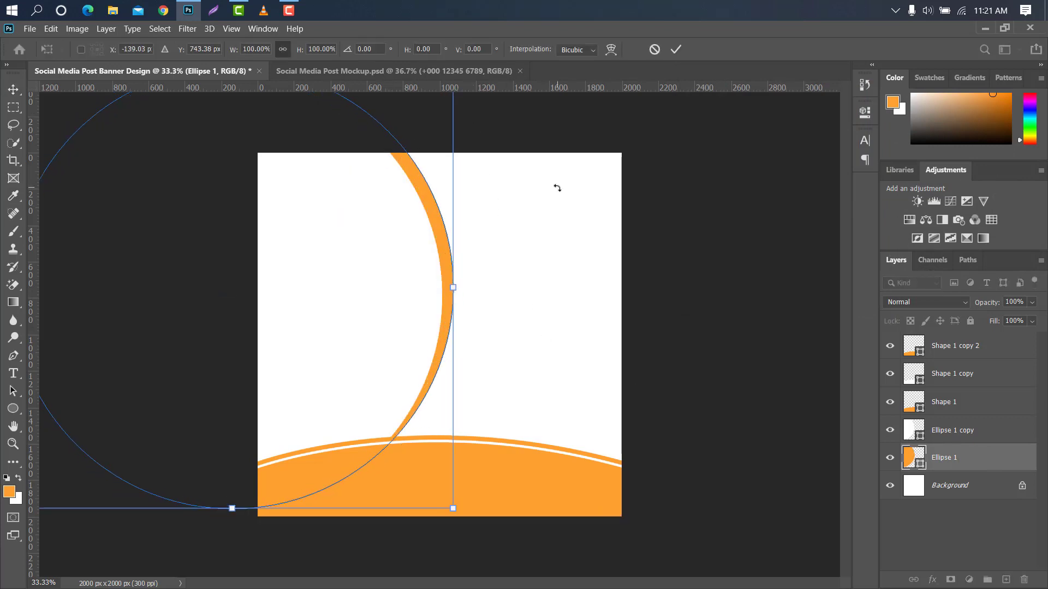
left_click(675, 50)
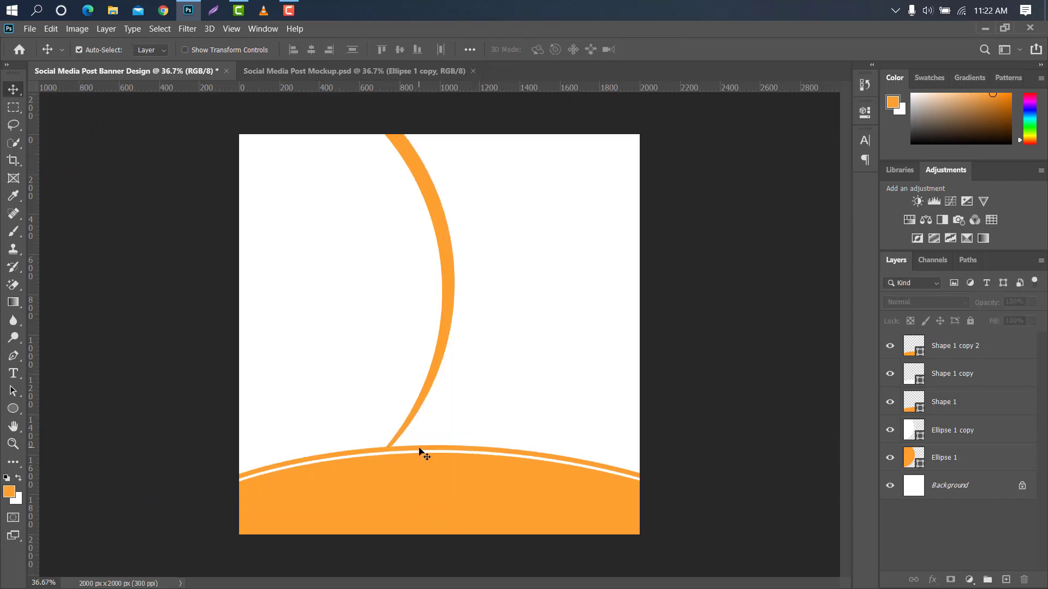
- Add a drop shadow to the Shape 1 layer with 70% opacity, 4 px distance and 43 px size
left_click(910, 407)
double_click(1016, 403)
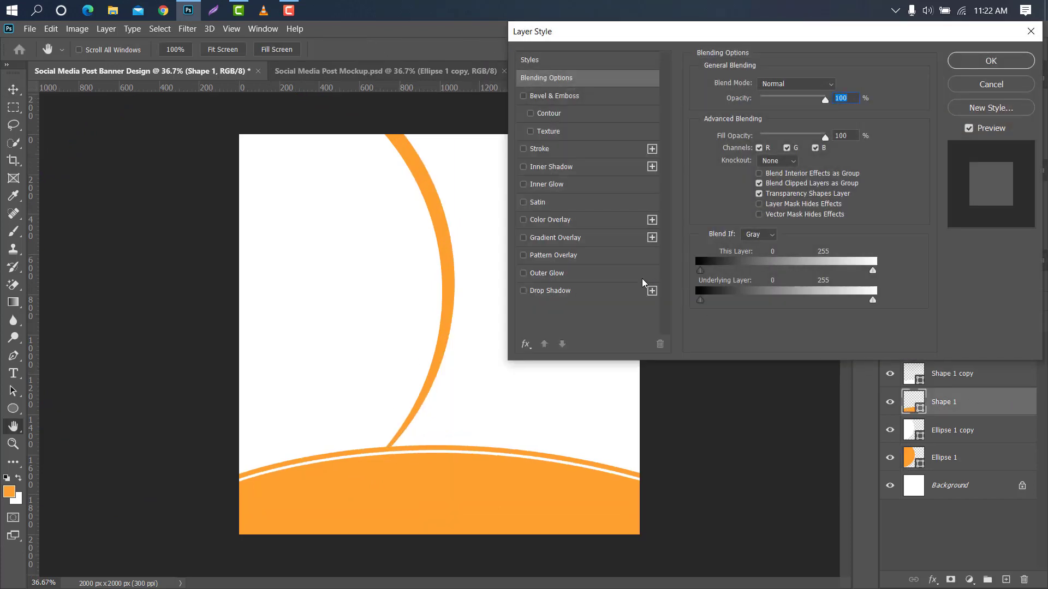
left_click(583, 293)
left_click(825, 145)
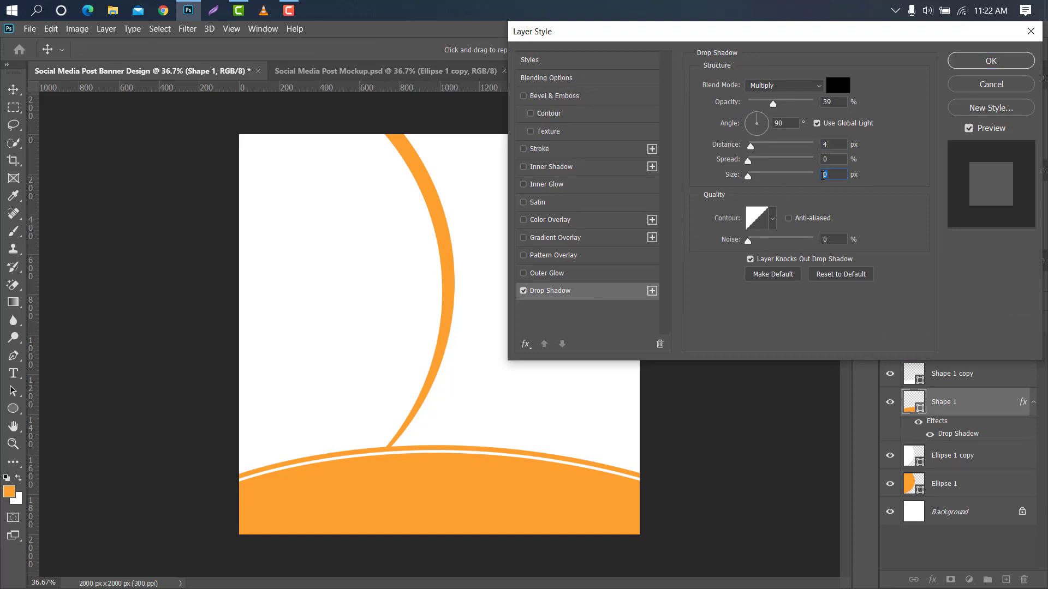
type("3")
left_click(825, 103)
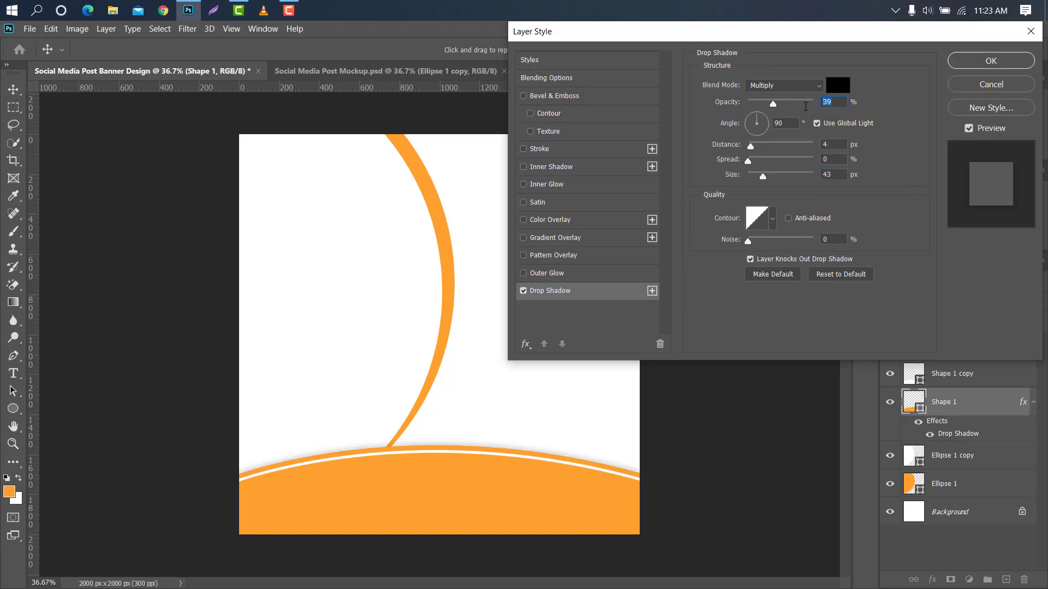
type("70")
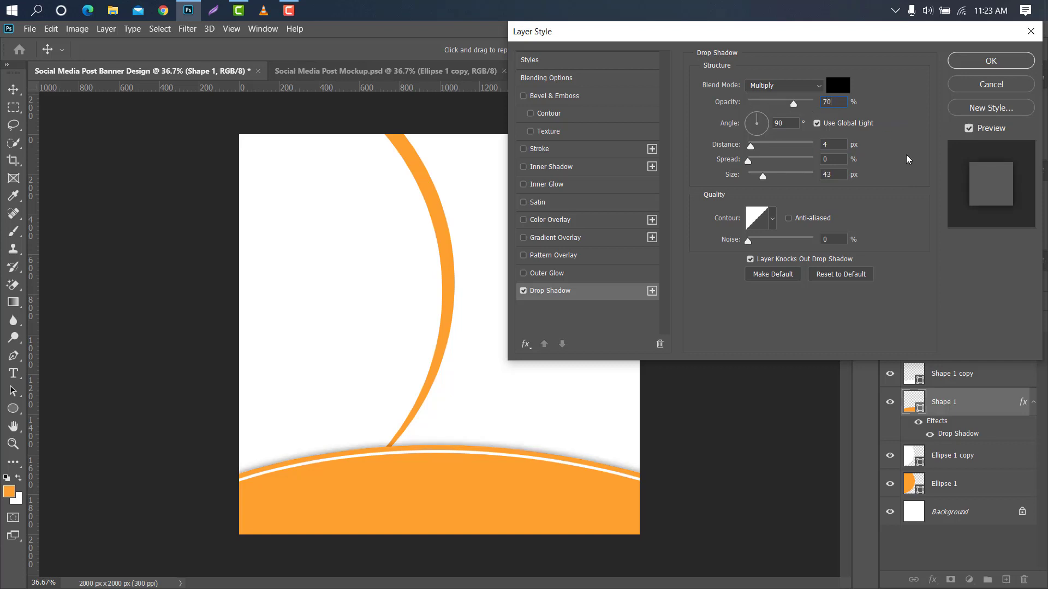
left_click(974, 61)
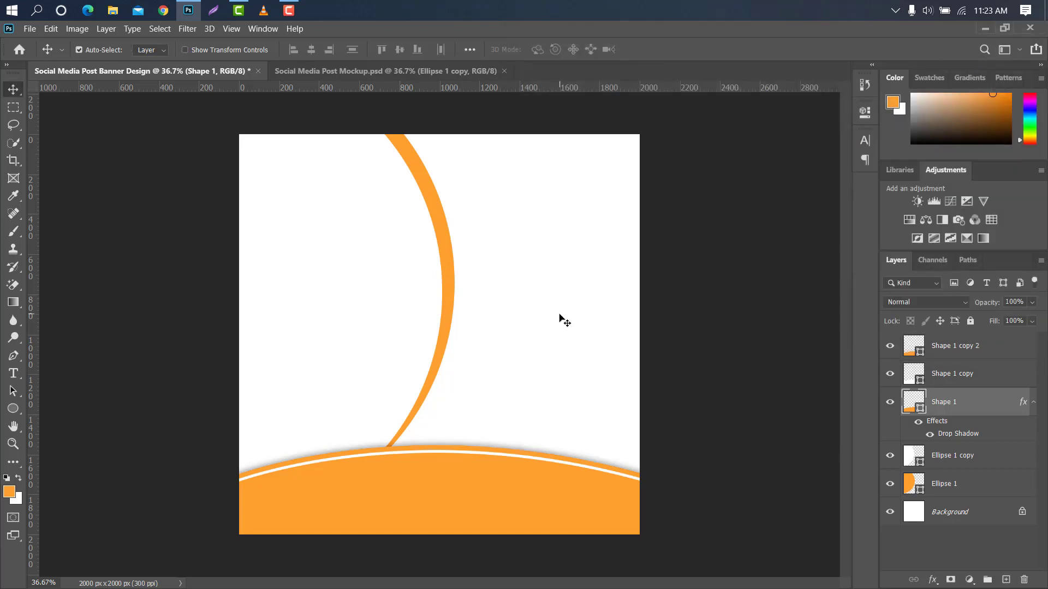
- Add a drop shadow to the Ellipse 1 layer with 54% opacity, 17 px distance and 49 px size
left_click(450, 262)
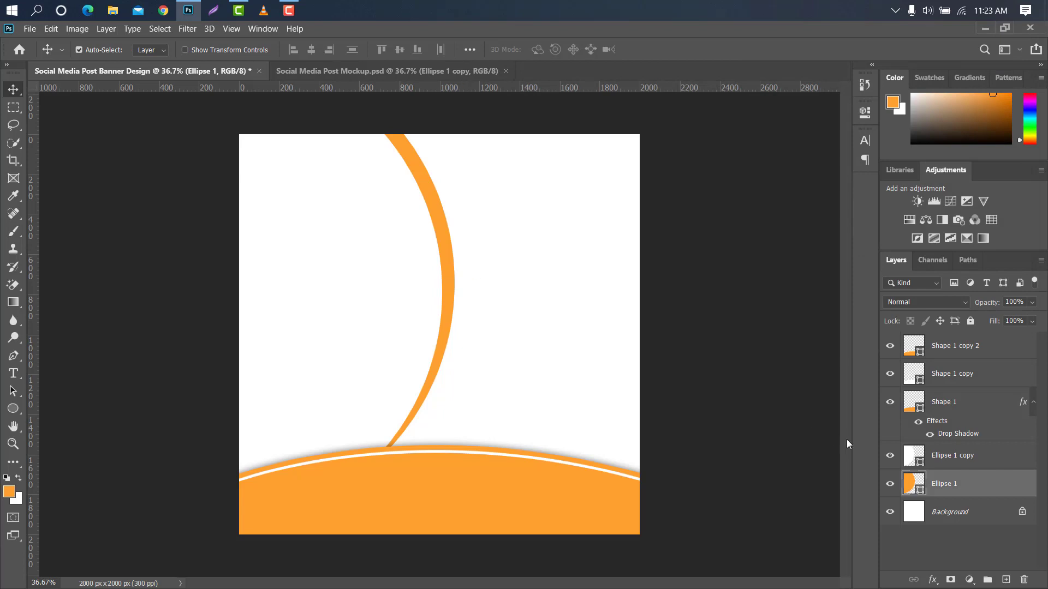
double_click(998, 490)
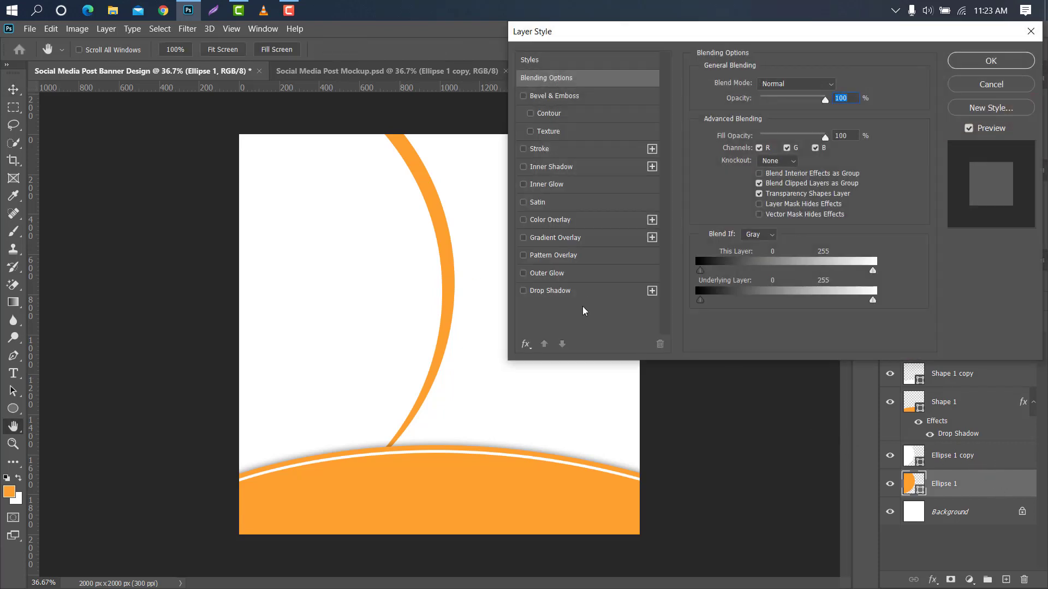
left_click(584, 292)
left_click(827, 145)
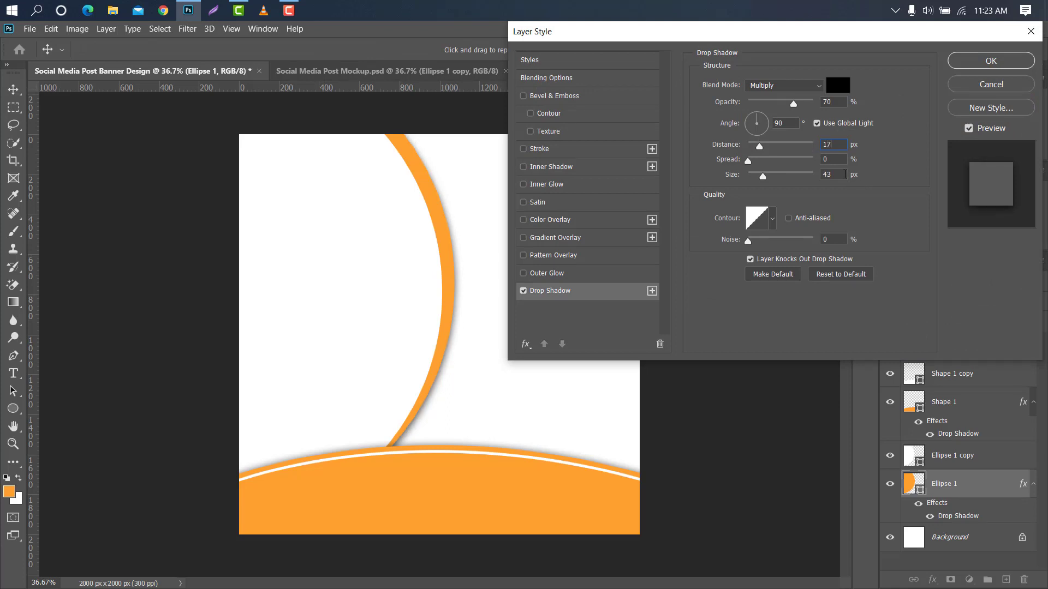
type("49")
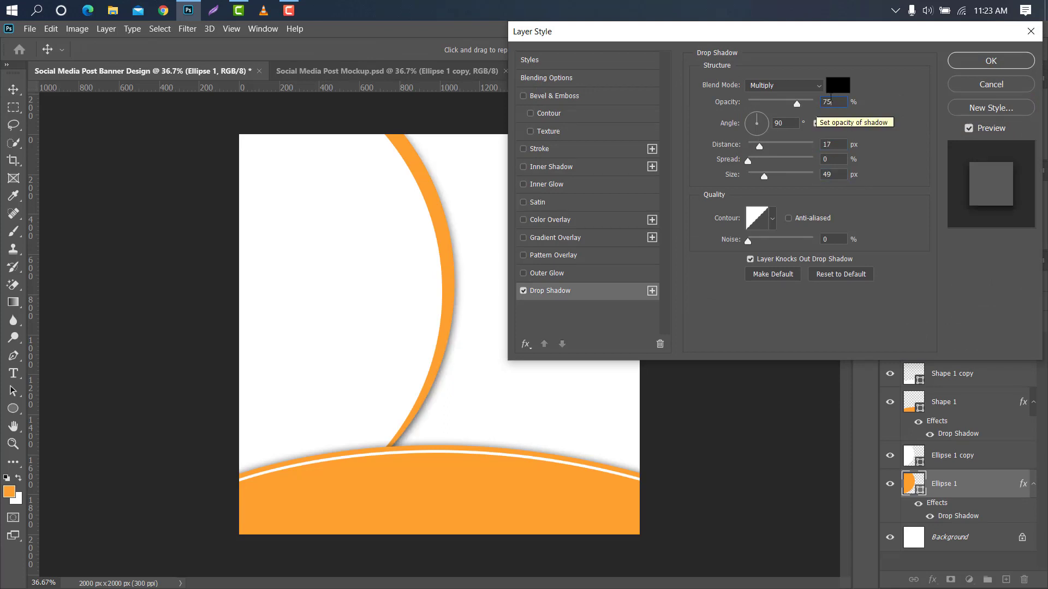
type("75")
left_click_drag(791, 104, 784, 103)
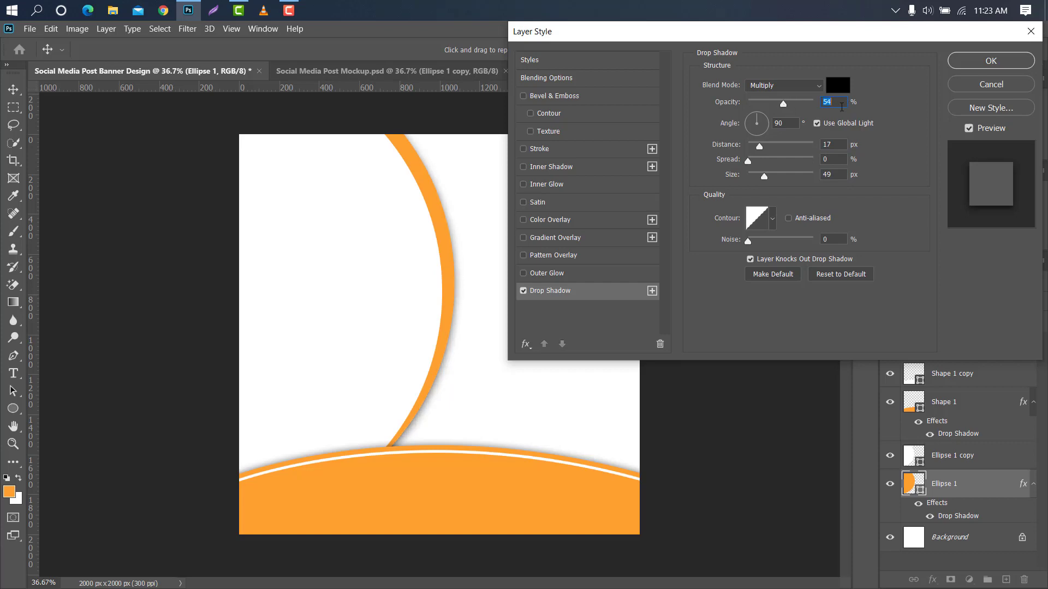
left_click(967, 62)
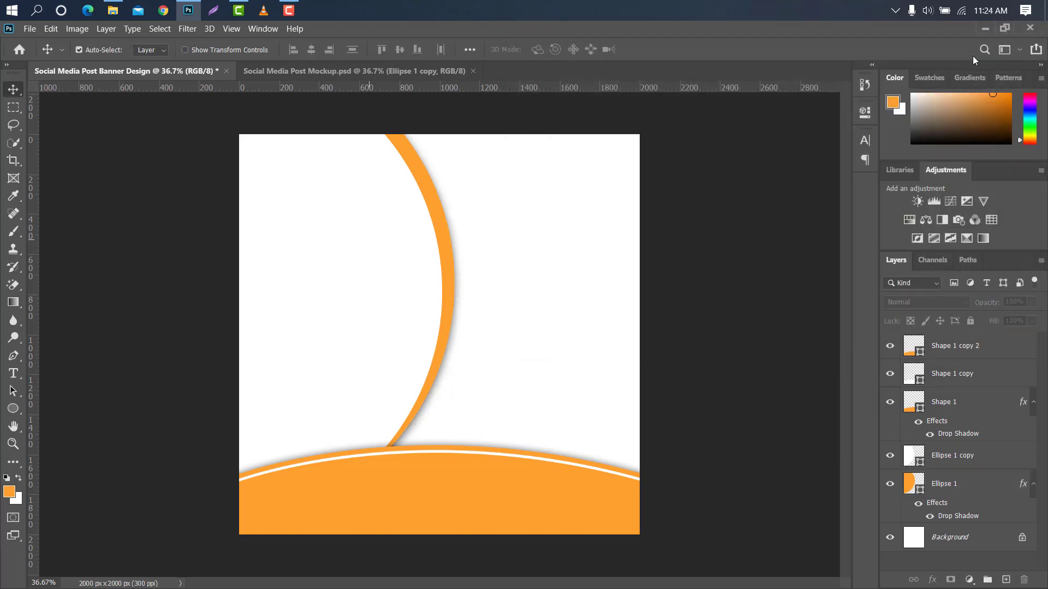
- Place the yoona-girls-generation-snsd-7417 photo over the right part of the canvas, with its layer directly beneath Ellipse 1
left_click(113, 10)
left_click_drag(700, 352, 517, 251)
left_click_drag(439, 207, 440, 126)
mouse_move(618, 232)
left_mouse_down()
mouse_move(607, 240)
mouse_move(606, 229)
left_mouse_up()
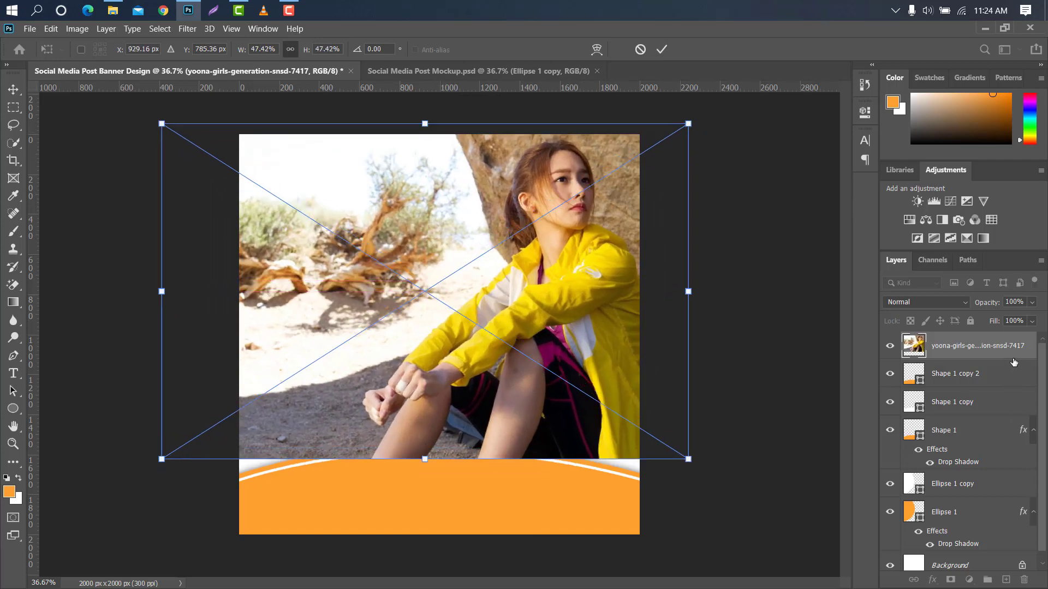
left_click_drag(1013, 362, 997, 538)
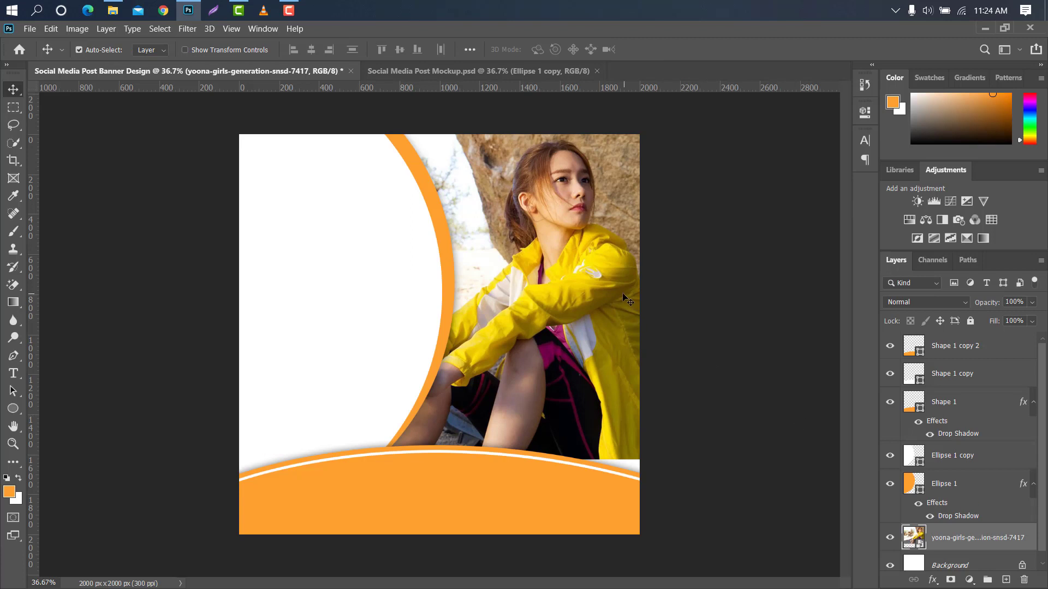
left_click_drag(623, 298, 602, 301)
- Place the pngfind.com-white-polka-dots-png-1505323 image above Ellipse 1 copy, scaled to about 44% and covering the white circle
left_click(303, 205)
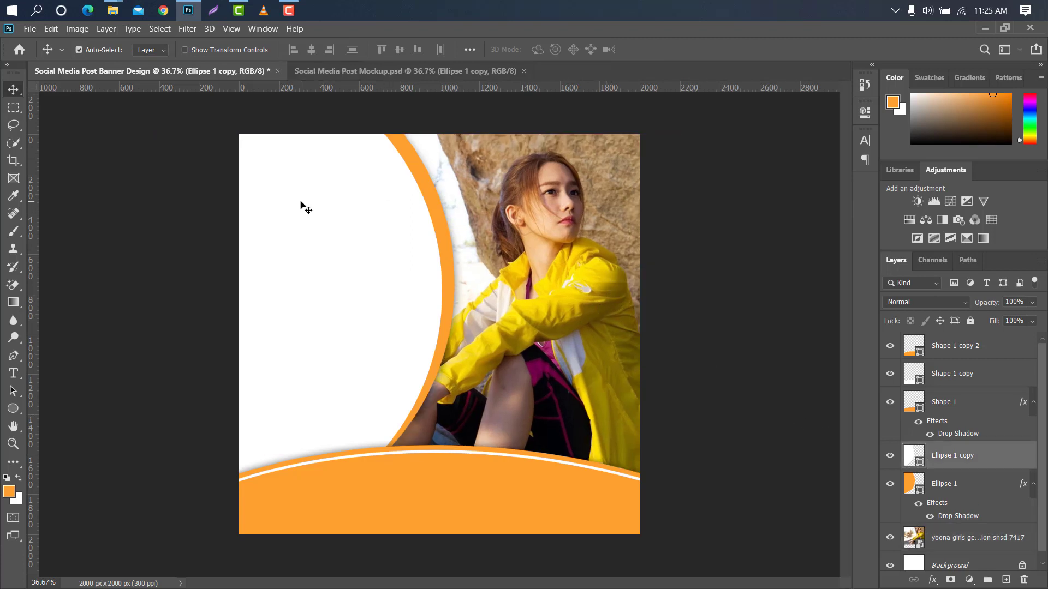
mouse_move(112, 10)
left_click(221, 82)
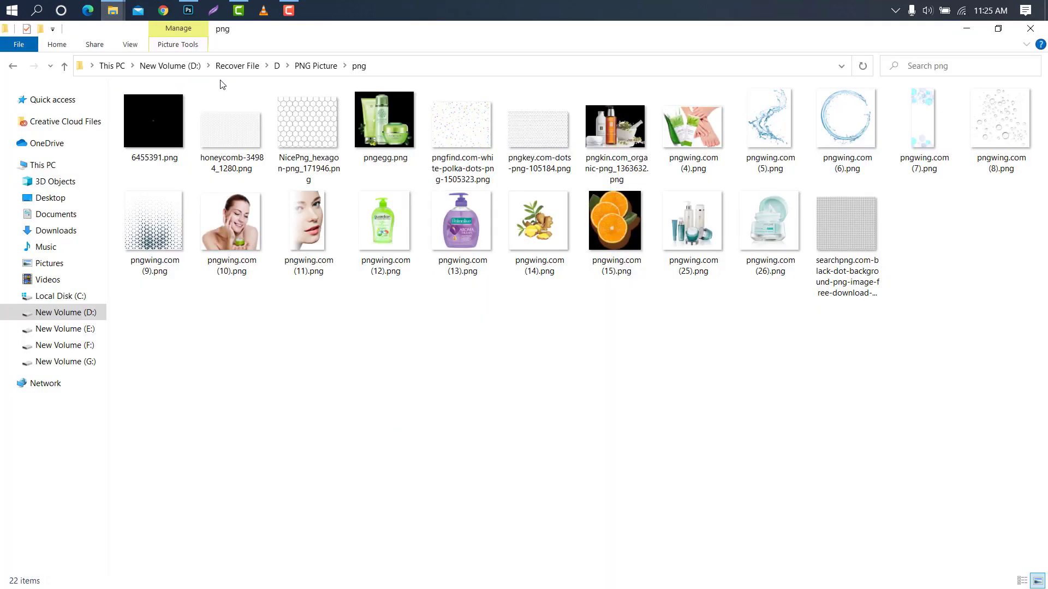
left_click_drag(462, 125, 359, 192)
left_click_drag(445, 183, 336, 160)
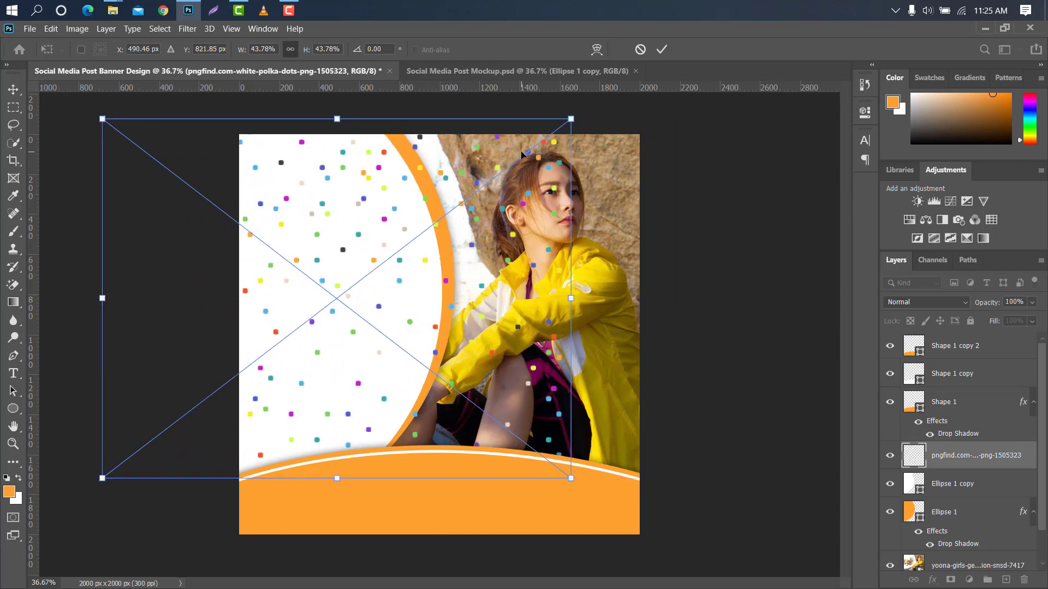
left_click(661, 49)
- Clip the polka-dots layer to the white Ellipse 1 copy and set its opacity to 65%
right_click(1019, 454)
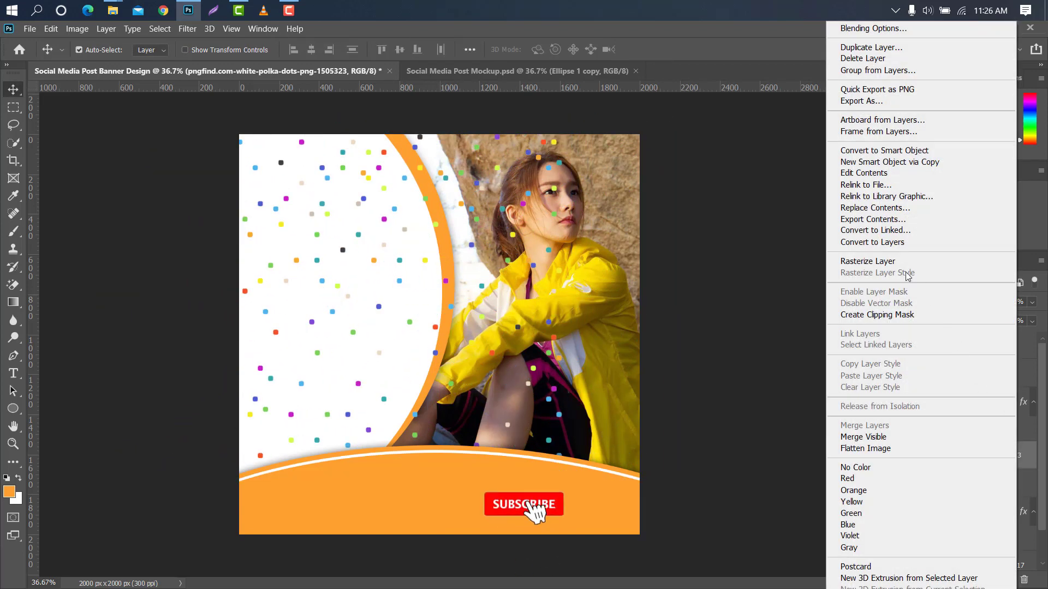
left_click(873, 315)
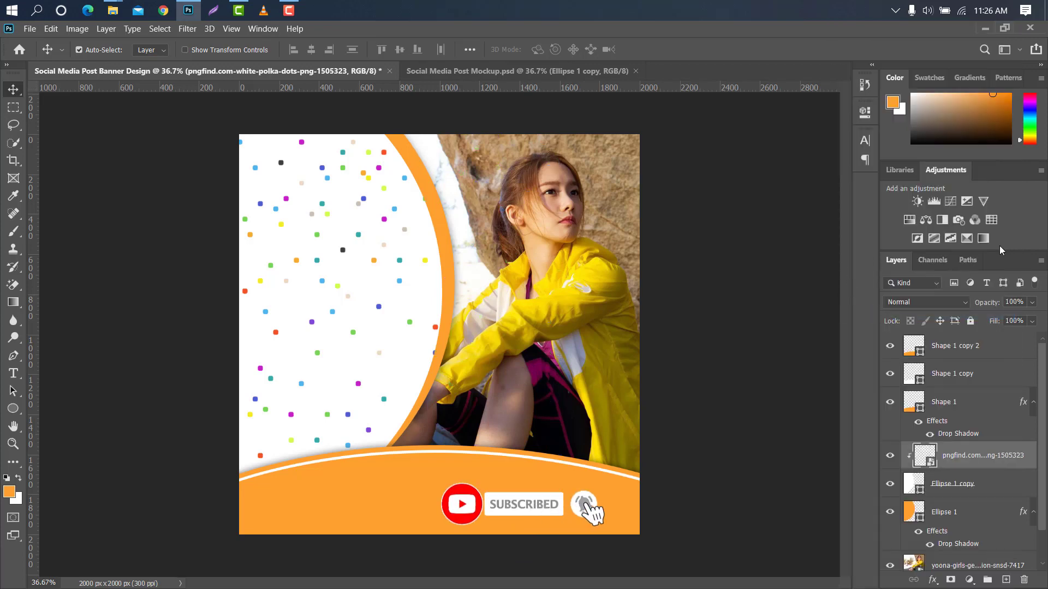
left_click_drag(992, 303, 978, 304)
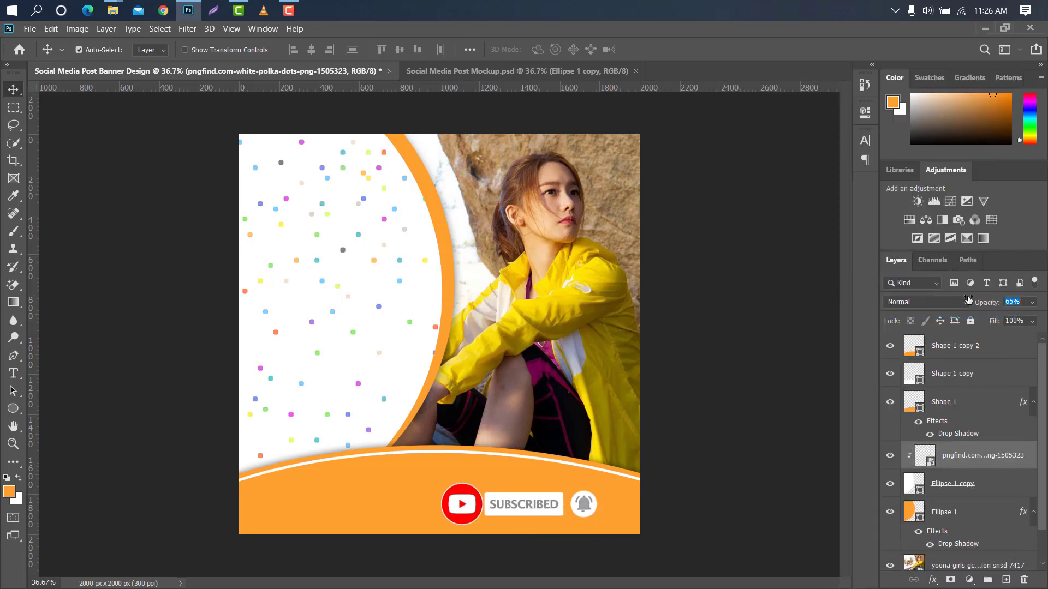
- Add the text "Creative" in orange Arial Regular 32.01 pt on the upper part of the white circle
scroll(966, 382, "down", 1)
left_click(13, 373)
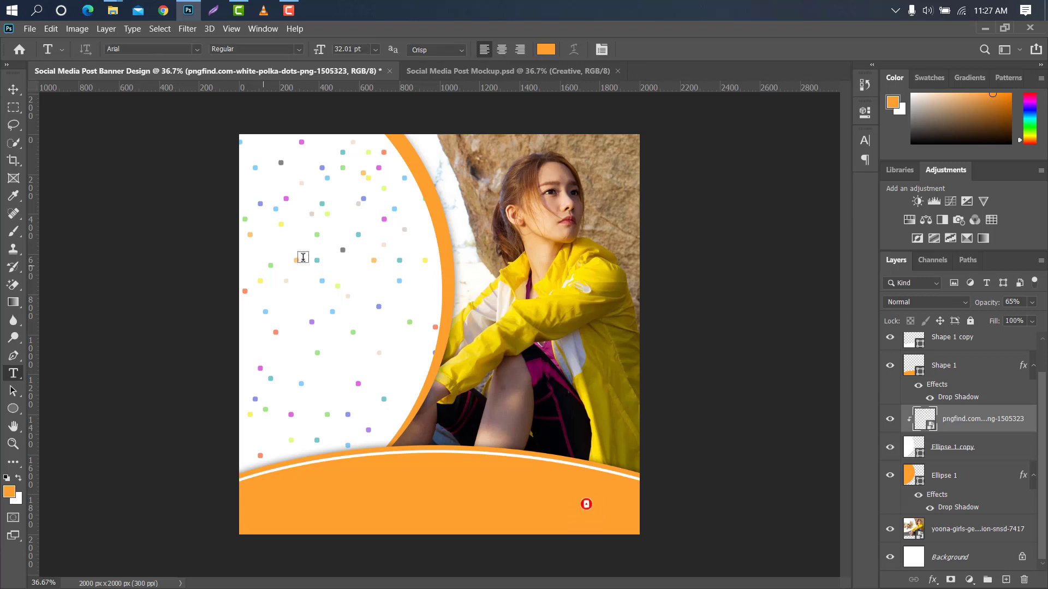
left_click(283, 257)
type("Crea")
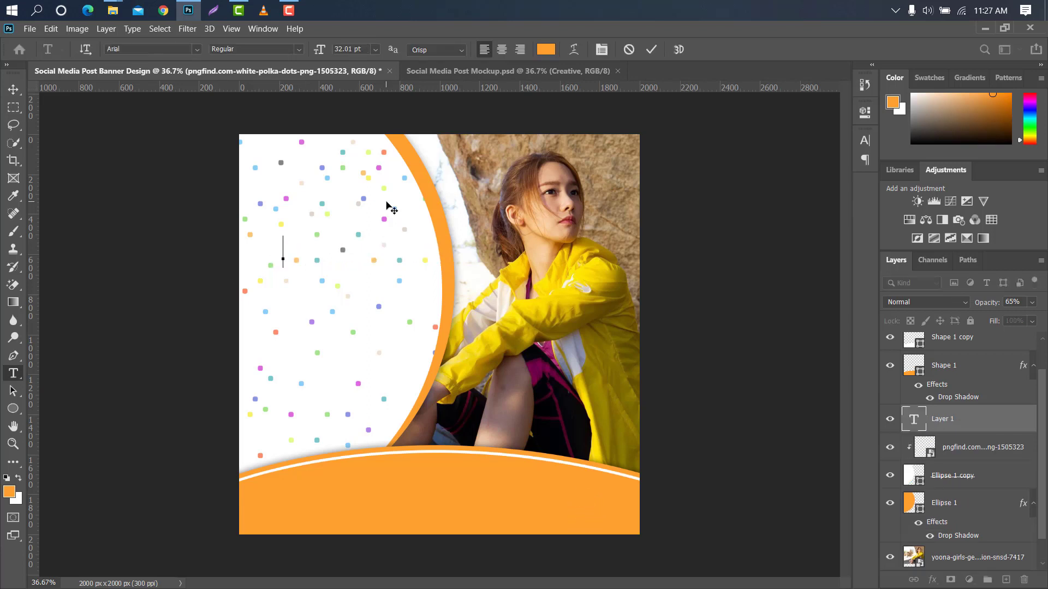
type("tive")
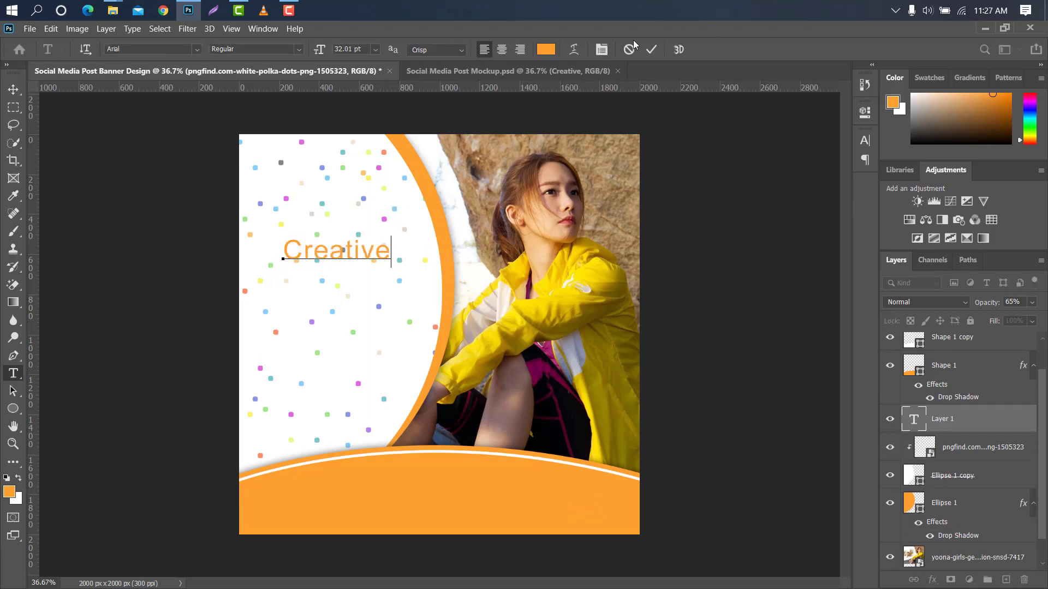
left_click(651, 49)
- Set the "Creative" text's font size to 43.01 pt with the text color ffa030
left_click(865, 141)
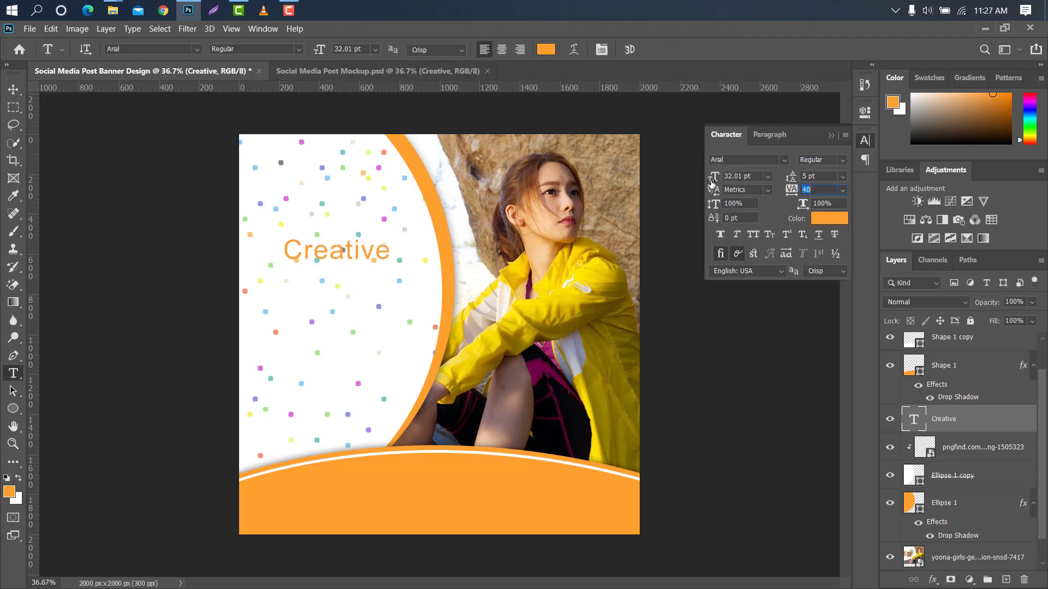
left_click_drag(712, 183, 716, 181)
left_click(841, 220)
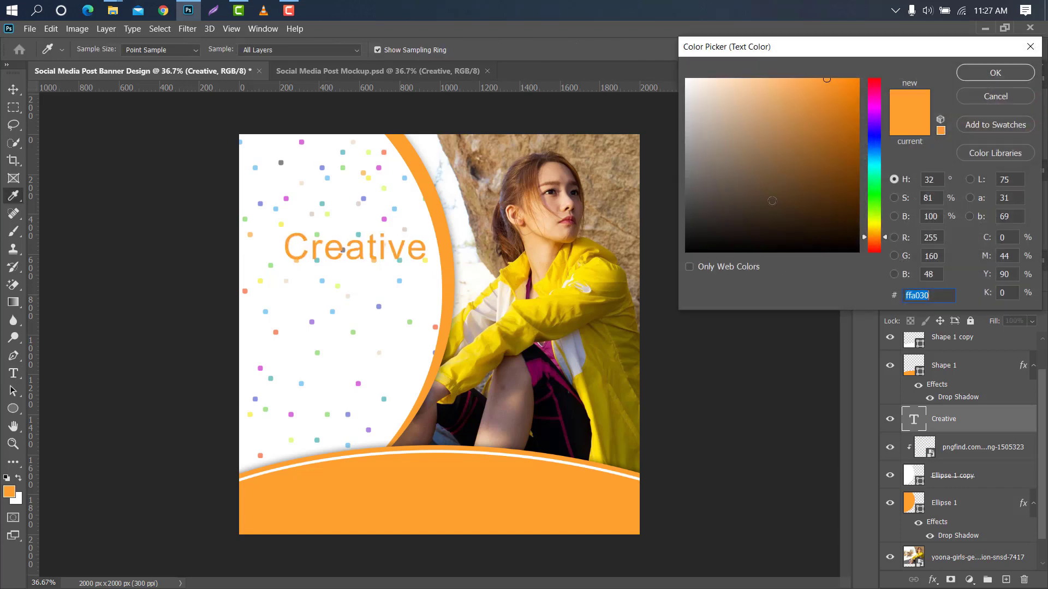
left_click(995, 72)
left_click(832, 136)
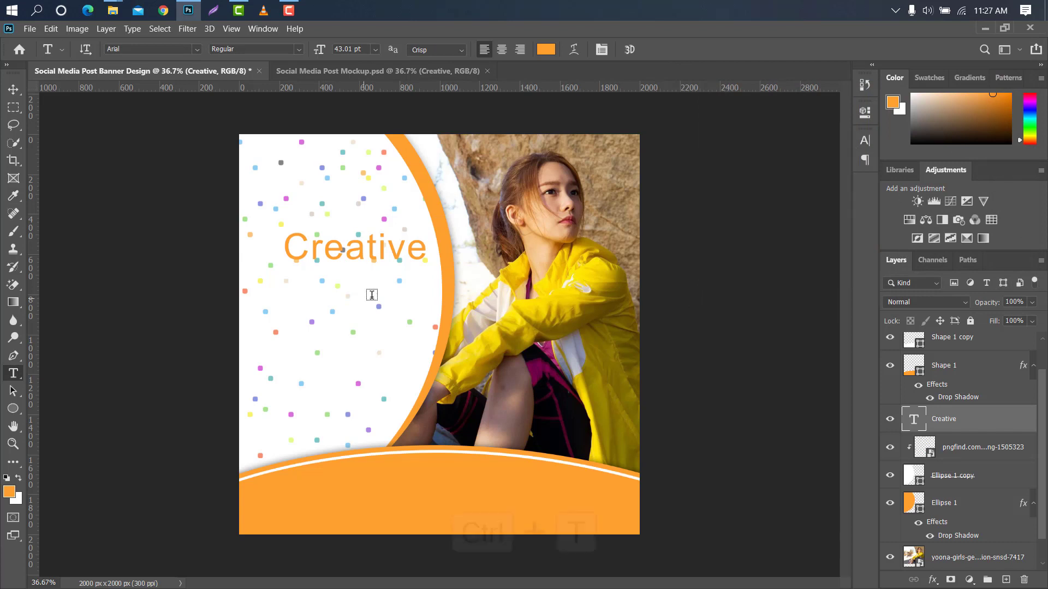
- Transform the "Creative" text down to 41.88 pt and shift it left on the white circle
key("ctrl+t")
left_click_drag(404, 256, 376, 257)
left_click(676, 49)
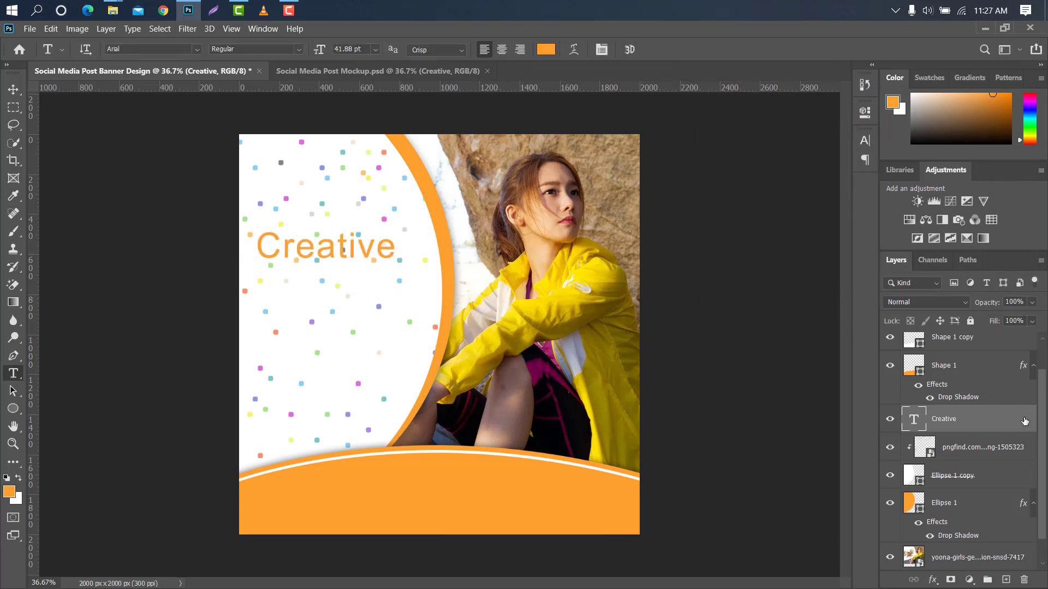
- Duplicate the "Creative" text layer and move the copy directly below the original, to about X 434, Y 720 px
left_click_drag(993, 426, 1006, 579)
key("ctrl+t")
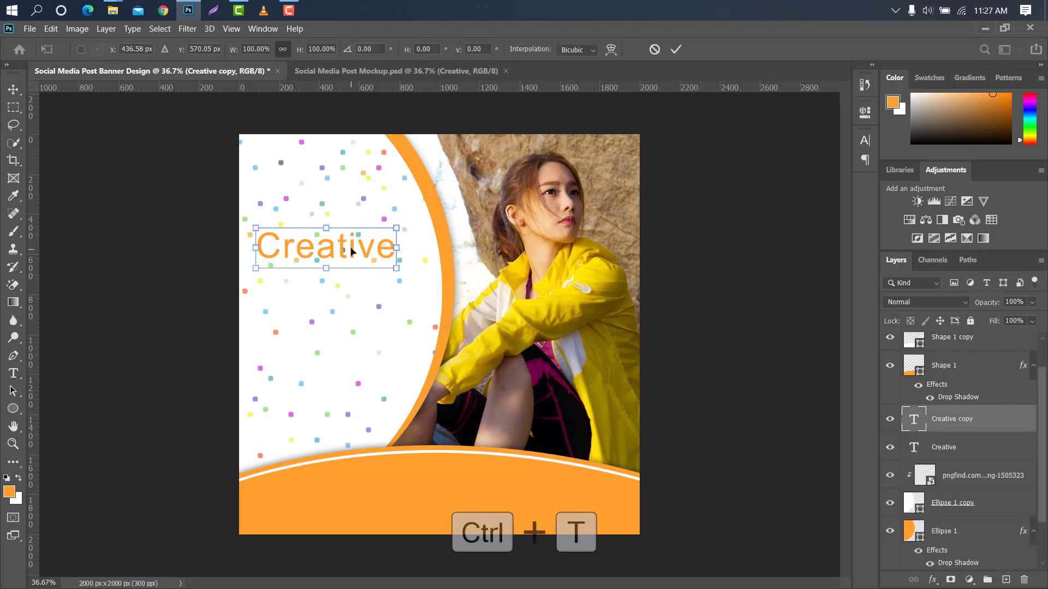
left_click_drag(347, 249, 352, 279)
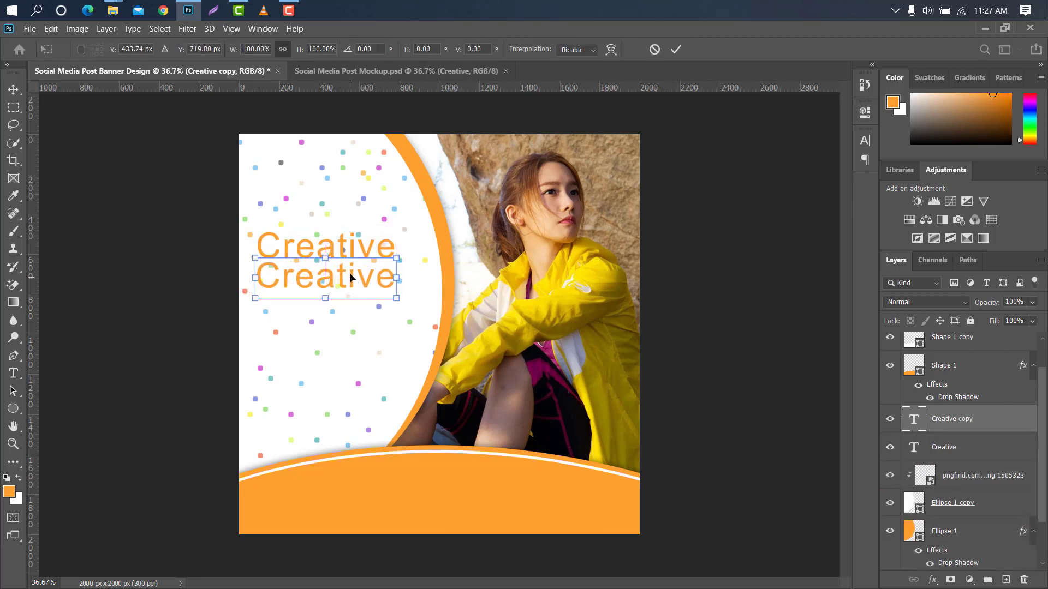
left_click(676, 50)
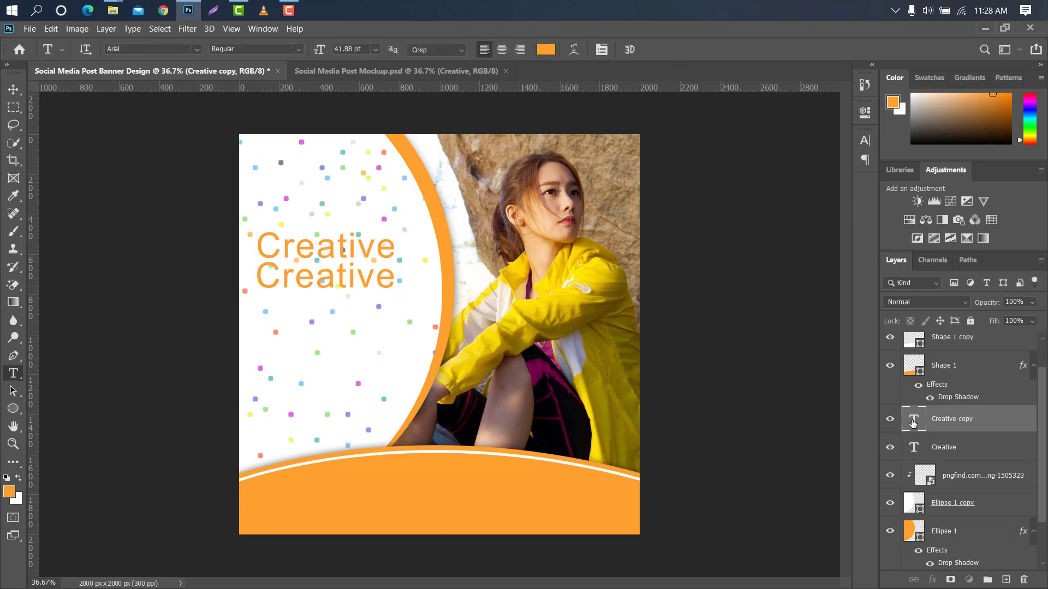
- Replace the wording of the duplicated "Creative" text with "Marketing"
double_click(913, 424)
key("BackSpace")
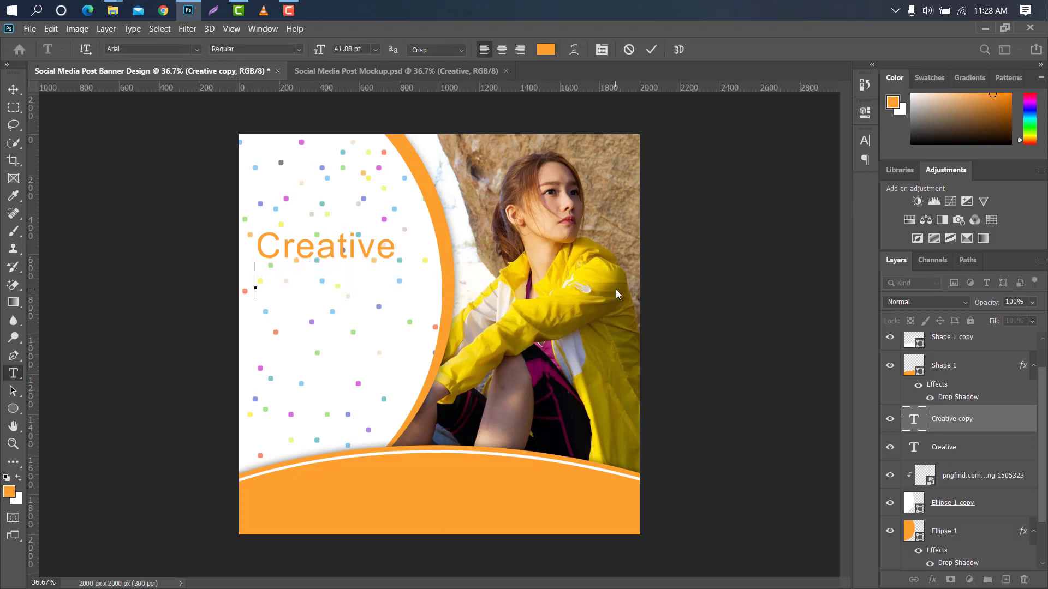
type("Marketing")
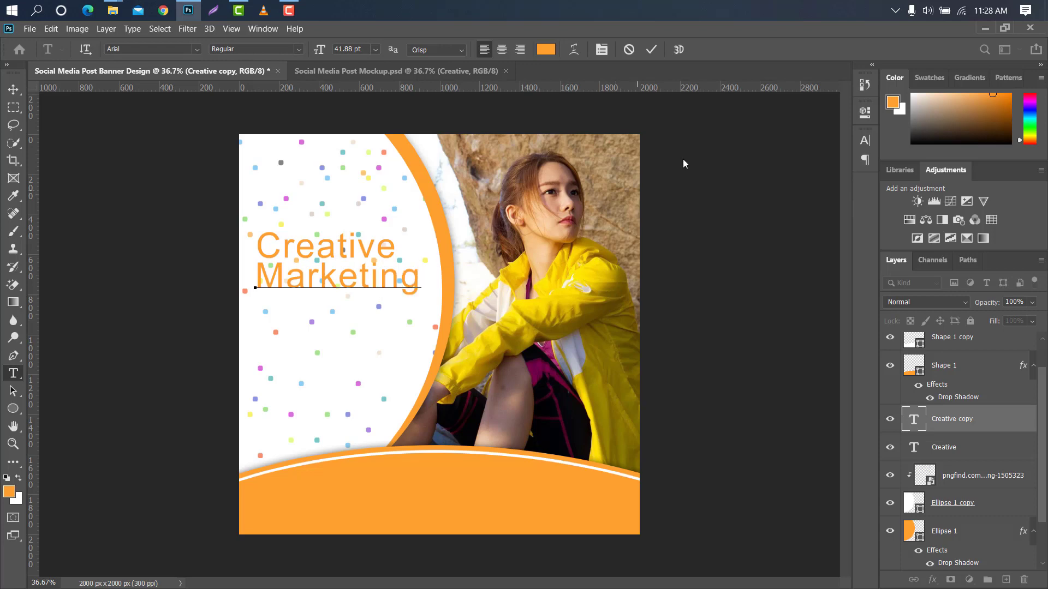
left_click(649, 53)
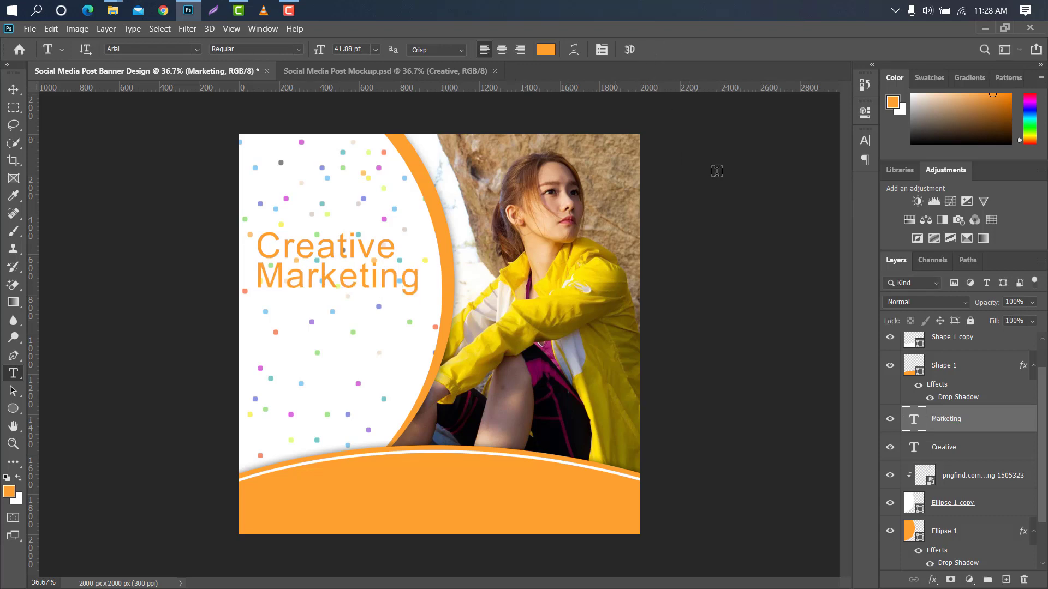
- Set the "Marketing" text's color to 000000 and its font style to Bold
left_click(864, 142)
left_click(827, 219)
left_click_drag(726, 221, 685, 253)
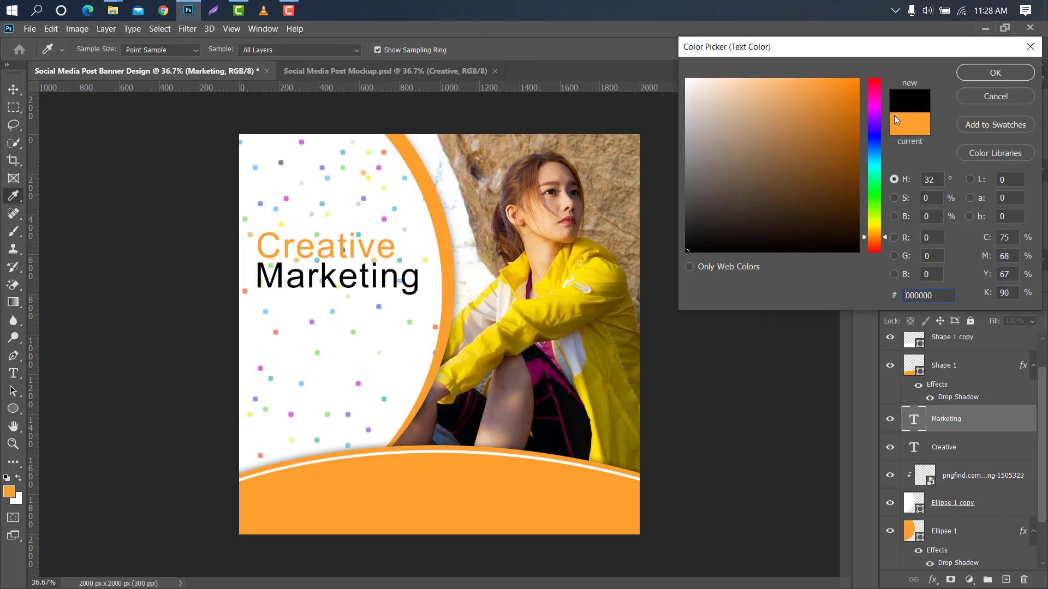
left_click(995, 73)
left_click(842, 159)
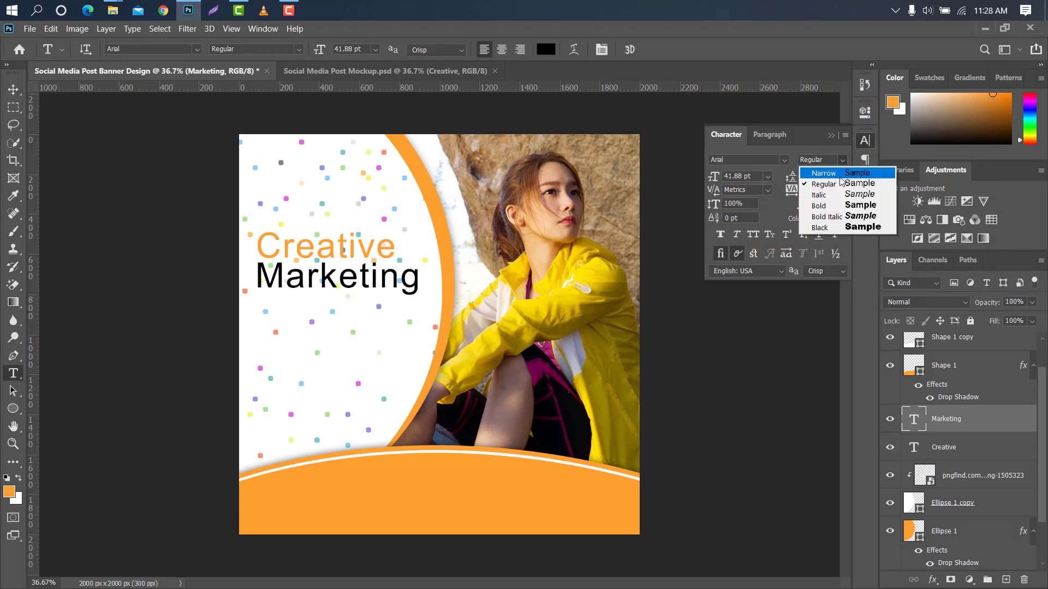
left_click(828, 205)
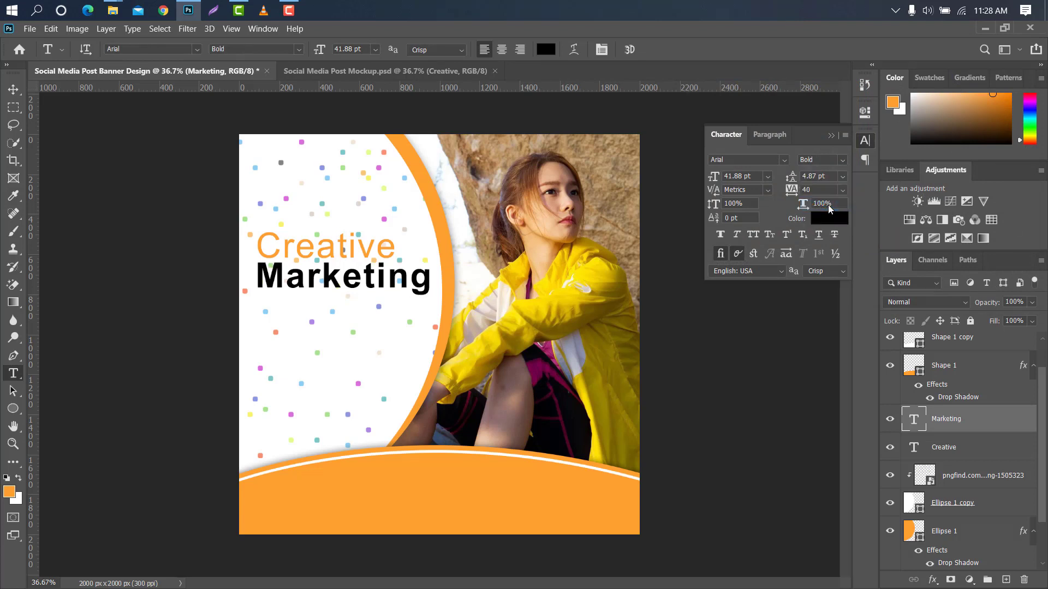
left_click(832, 135)
- Duplicate the "Marketing" text layer and move the copy directly below the original line
key("v")
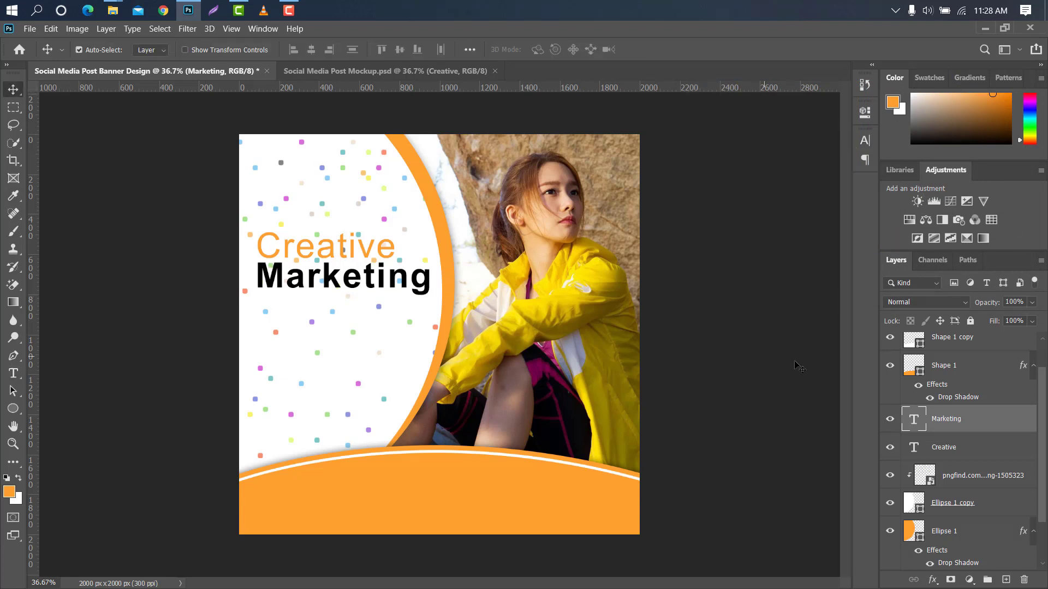
left_click_drag(950, 418, 1007, 579)
key("ctrl+t")
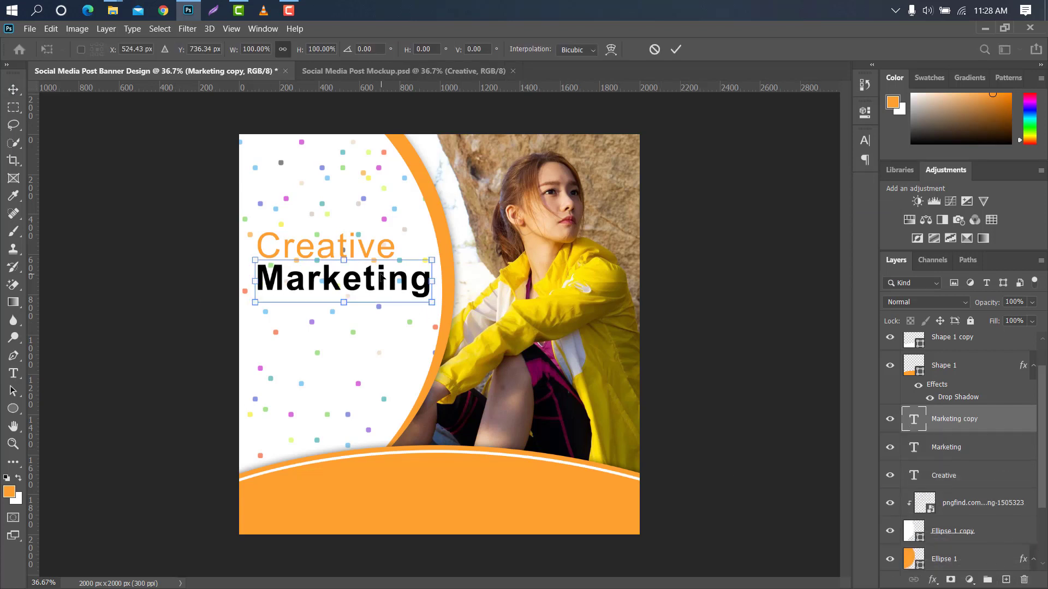
left_click_drag(380, 276, 382, 305)
left_click(676, 49)
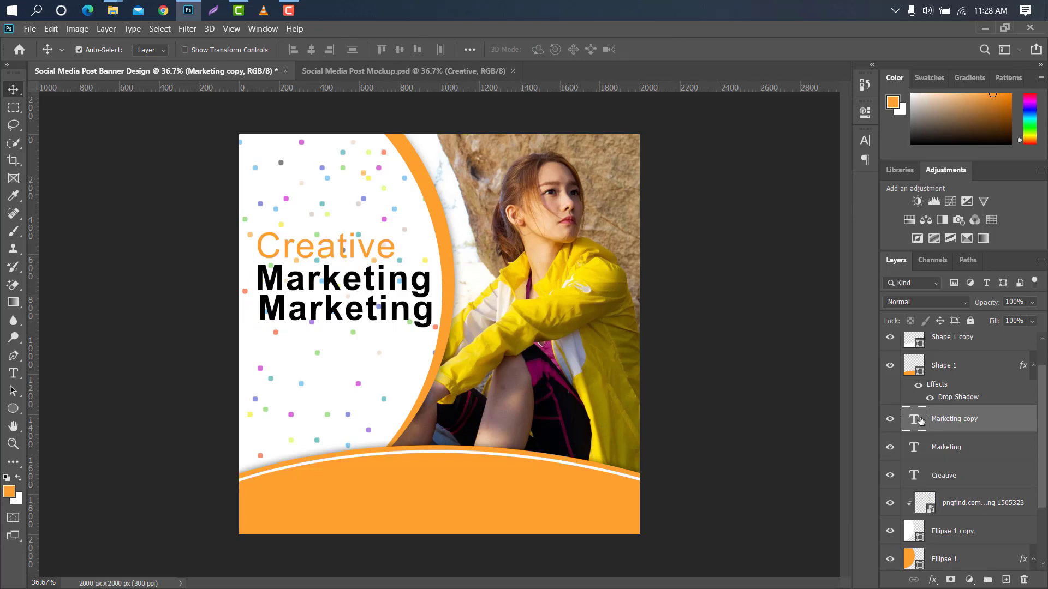
- Replace the wording of the duplicated "Marketing" text with "Media" and align it with the left edge of the headline lines above
double_click(914, 418)
key("BackSpace")
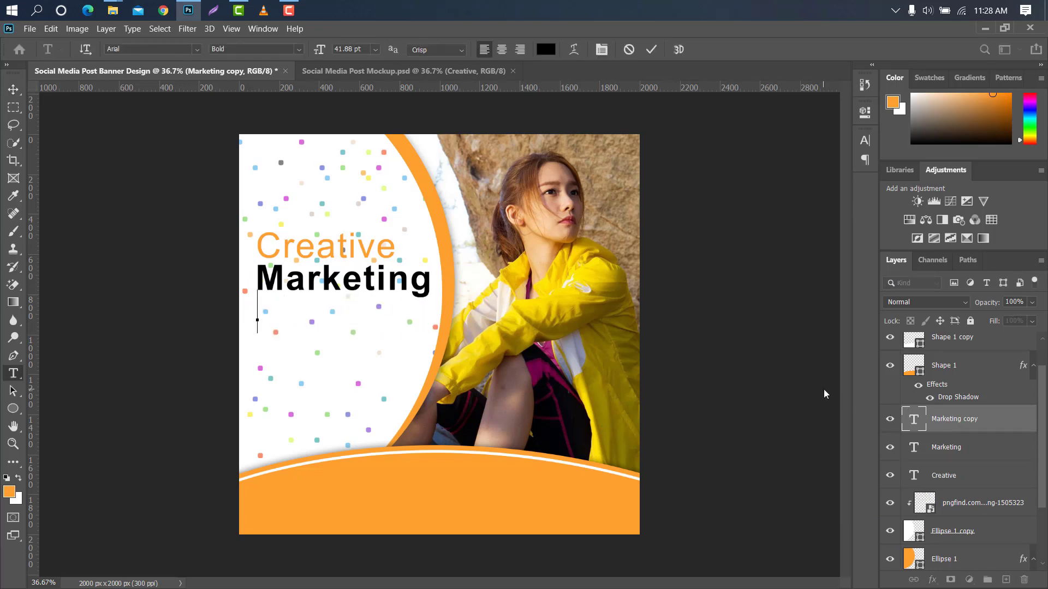
type("Media")
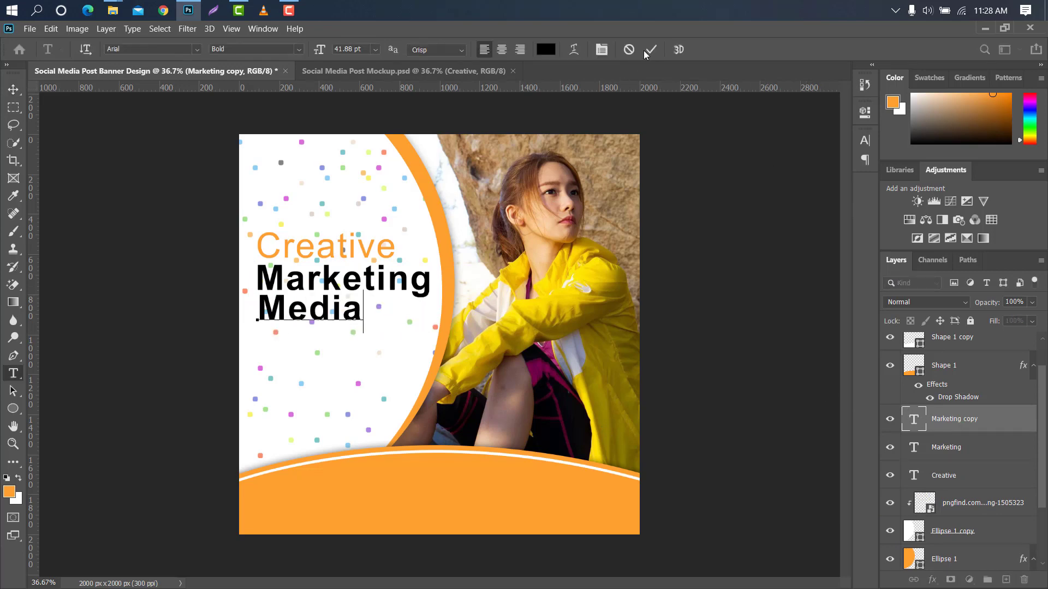
left_click(649, 50)
key("v")
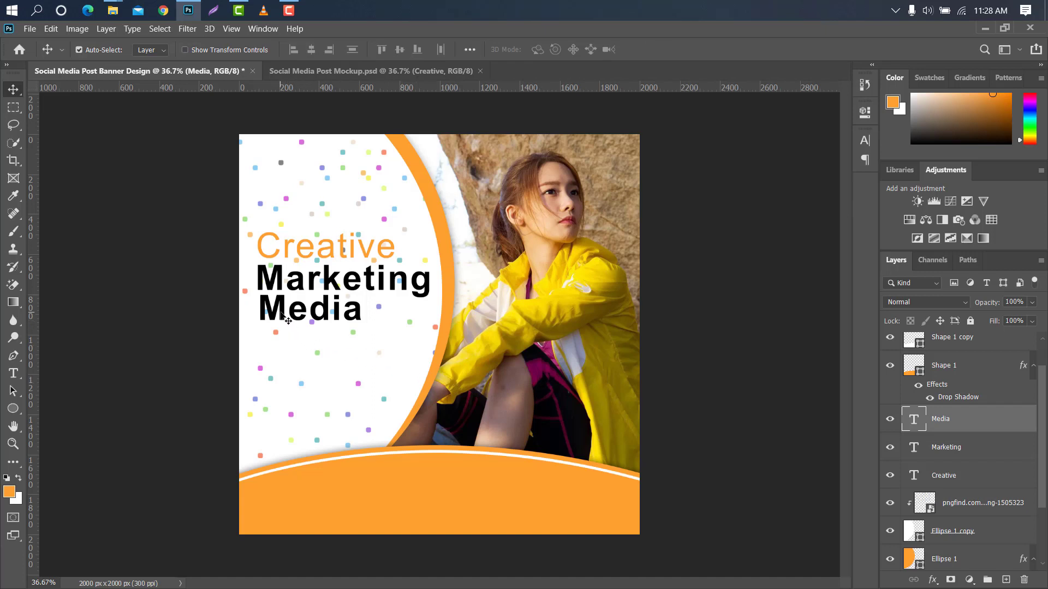
left_click_drag(281, 312, 279, 312)
- Move the "Creative", "Marketing" and "Media" text layers together slightly down and left, to about X 491, Y 785 px
left_click(962, 464)
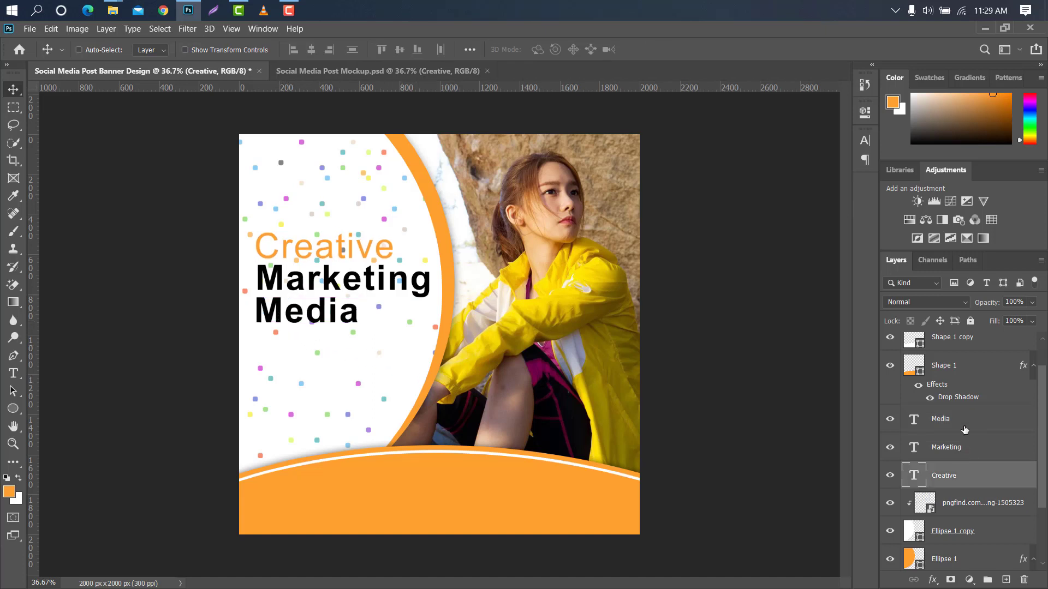
left_click(965, 437, "shift")
left_click(965, 427, "shift")
key("ctrl+t")
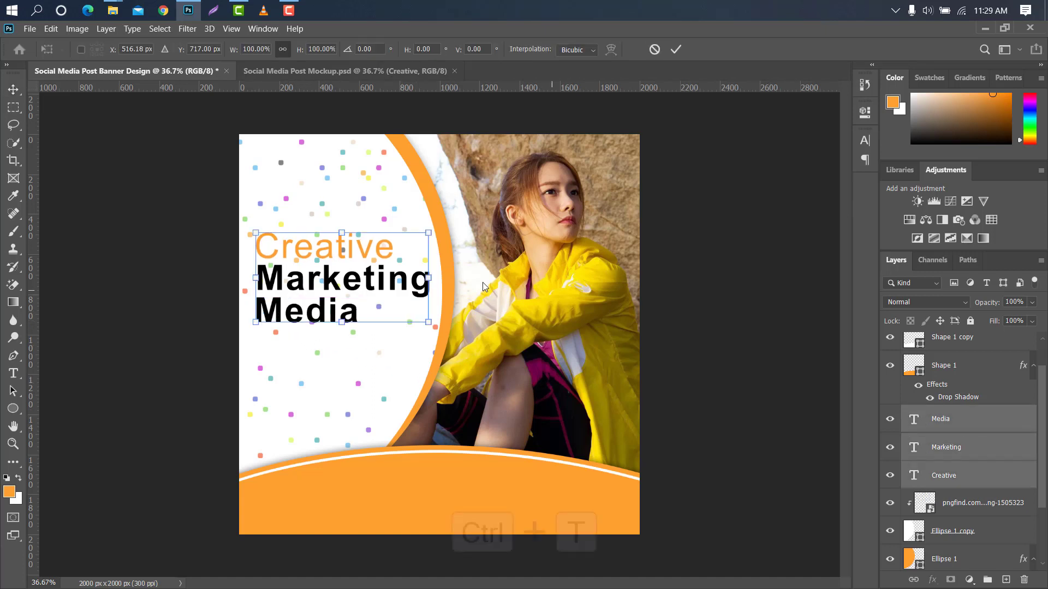
left_click_drag(384, 257, 380, 271)
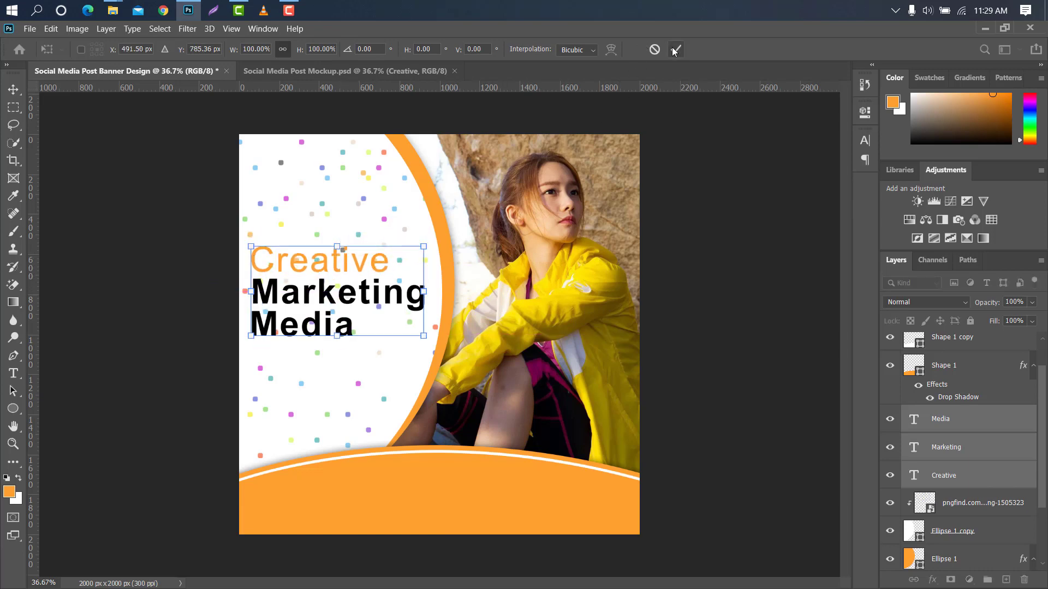
left_click(676, 49)
- Add a placeholder Lorem ipsum paragraph text box below "Media" with a font size of 14.01 pt and leading of 12 pt
left_click(13, 373)
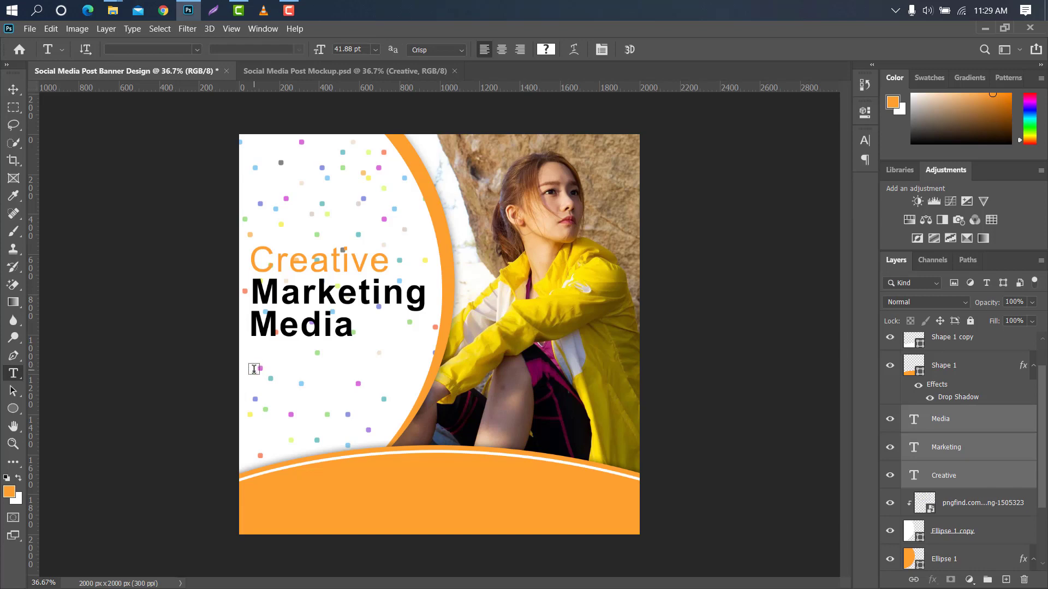
left_click_drag(252, 371, 410, 395)
left_click(865, 141)
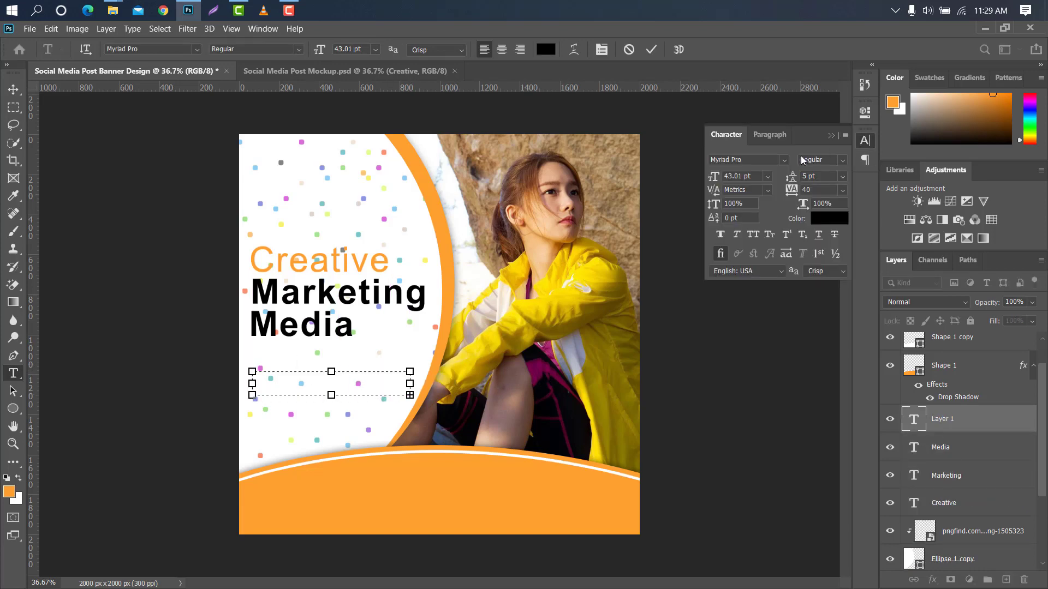
left_click_drag(708, 182, 689, 181)
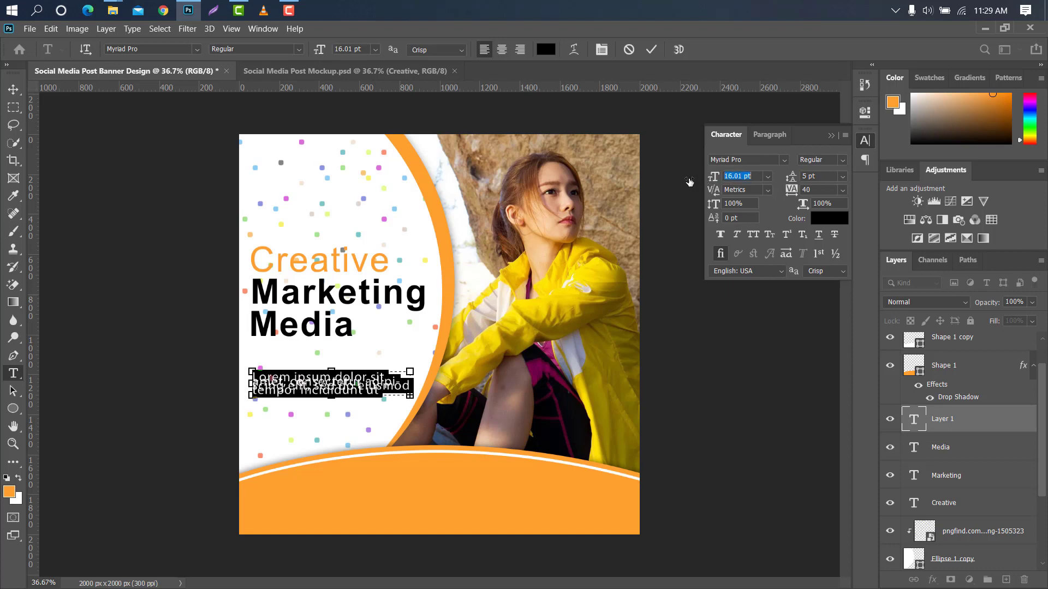
left_click_drag(791, 176, 793, 175)
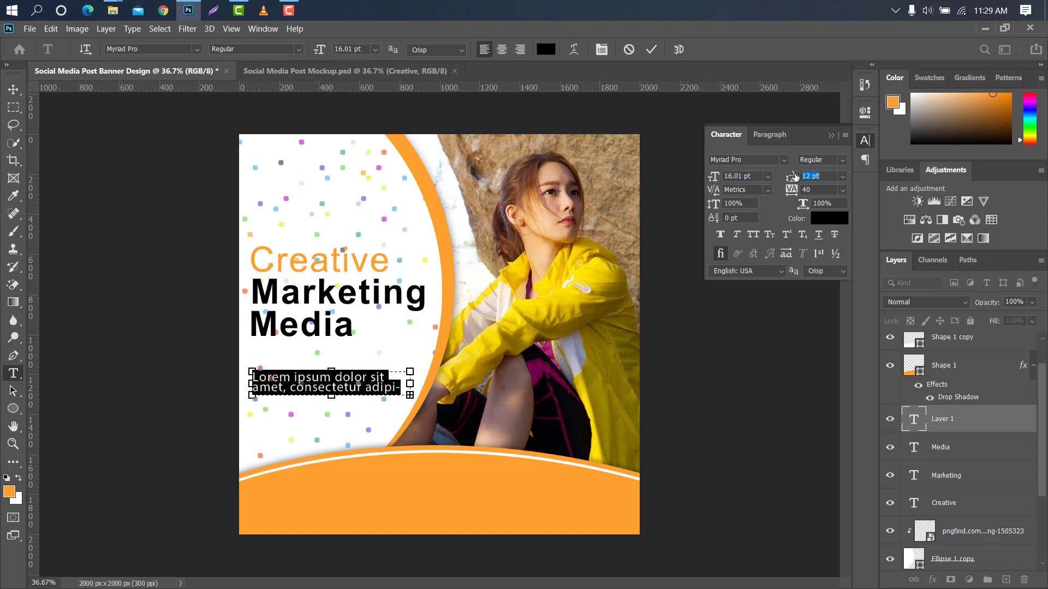
left_click_drag(716, 178, 715, 179)
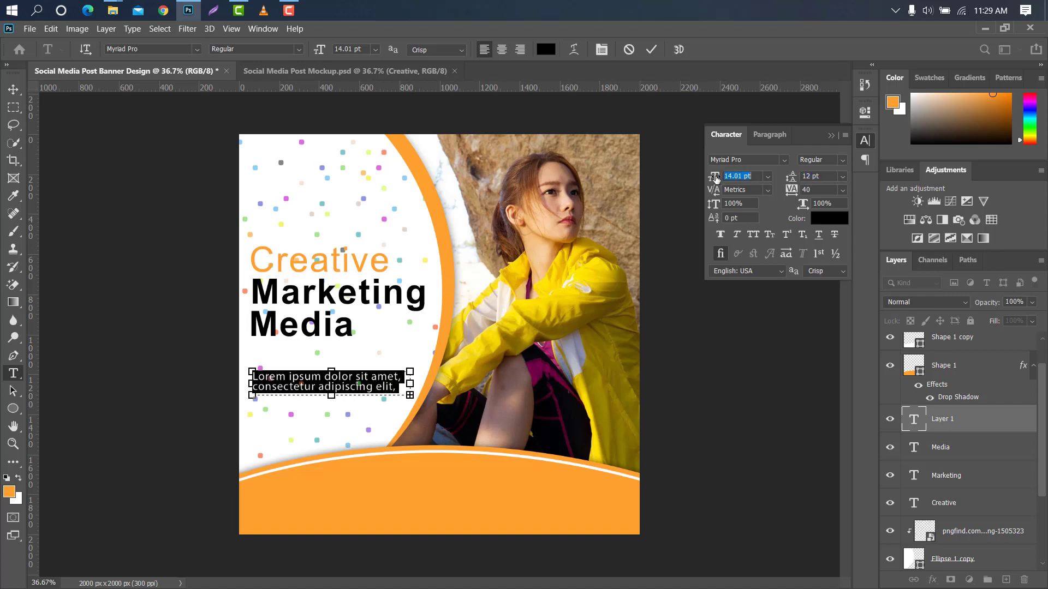
- Set the Lorem ipsum paragraph's color to 7c7a7a and nudge the text slightly down and left
left_click(829, 218)
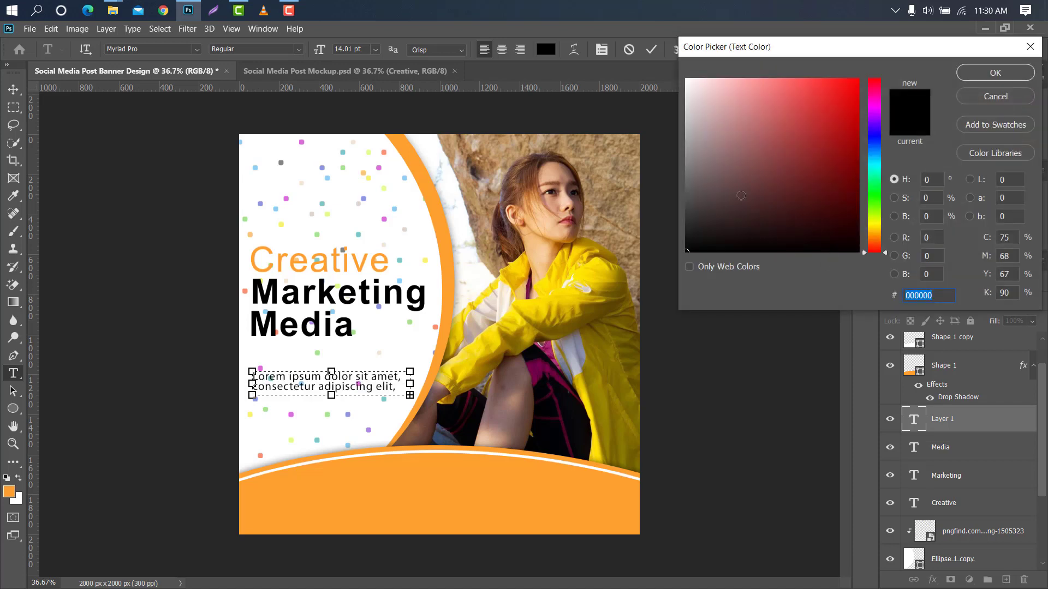
left_click(689, 168)
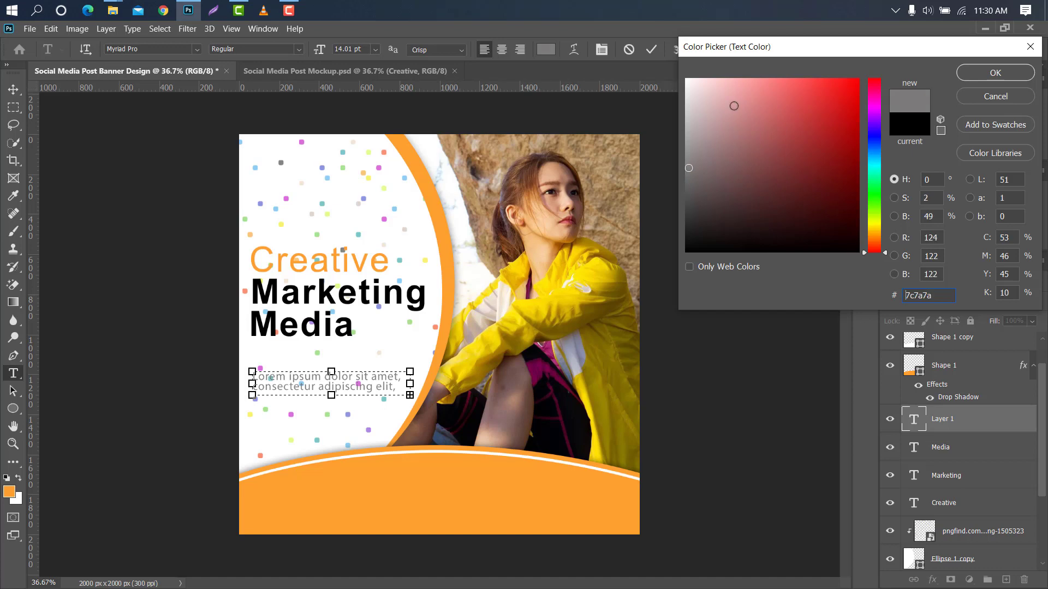
left_click(996, 73)
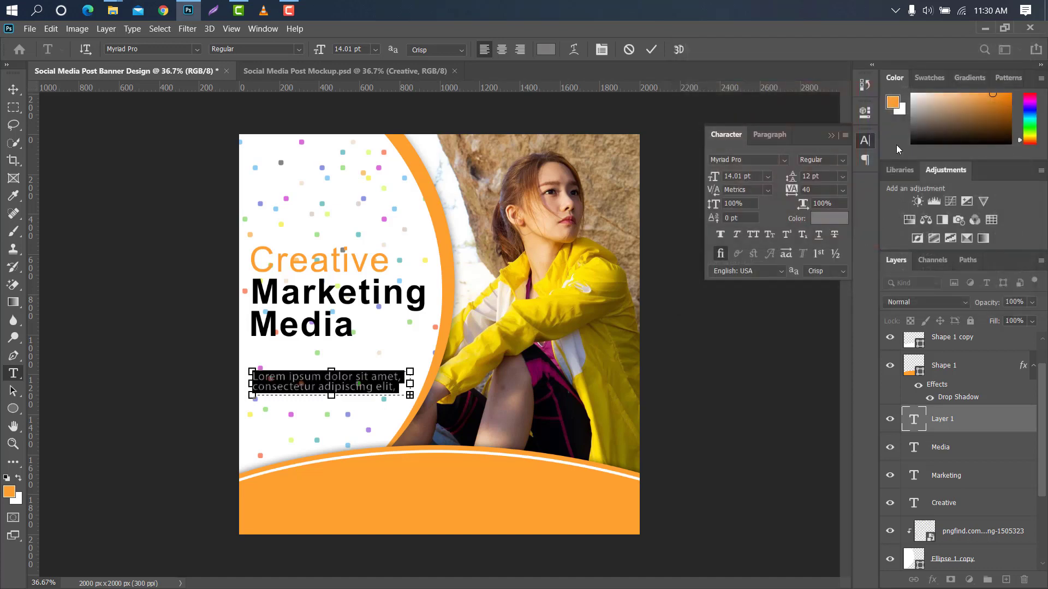
left_click(829, 136)
left_click(651, 49)
left_click(13, 89)
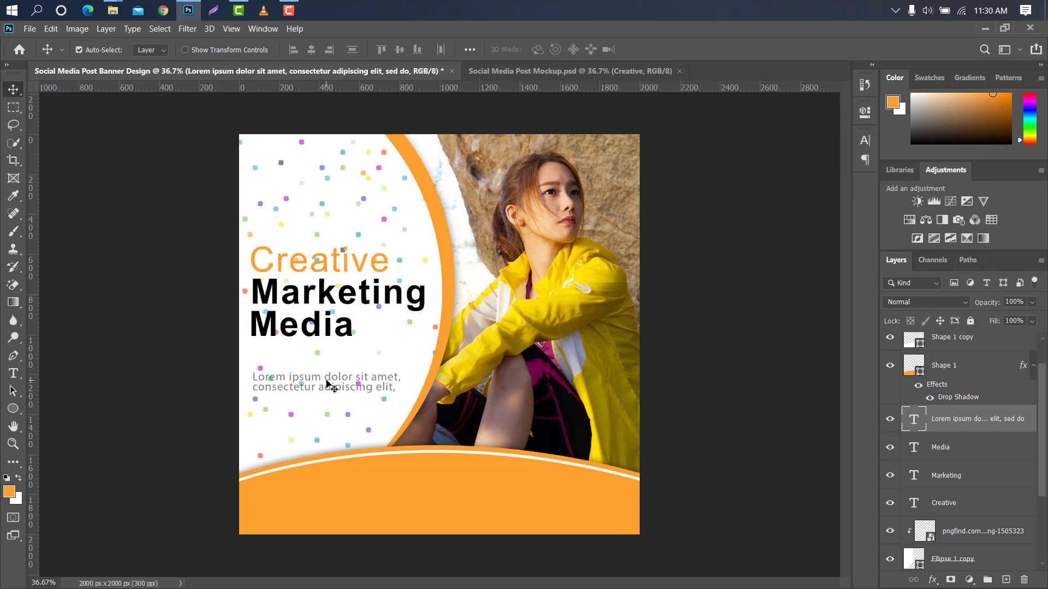
left_click_drag(330, 380, 329, 384)
- Place "my Logo Design png 2.png" in the banner's upper-left corner, scaled to about 6.72% at X 150, Y 177 px
mouse_move(113, 10)
left_click(210, 86)
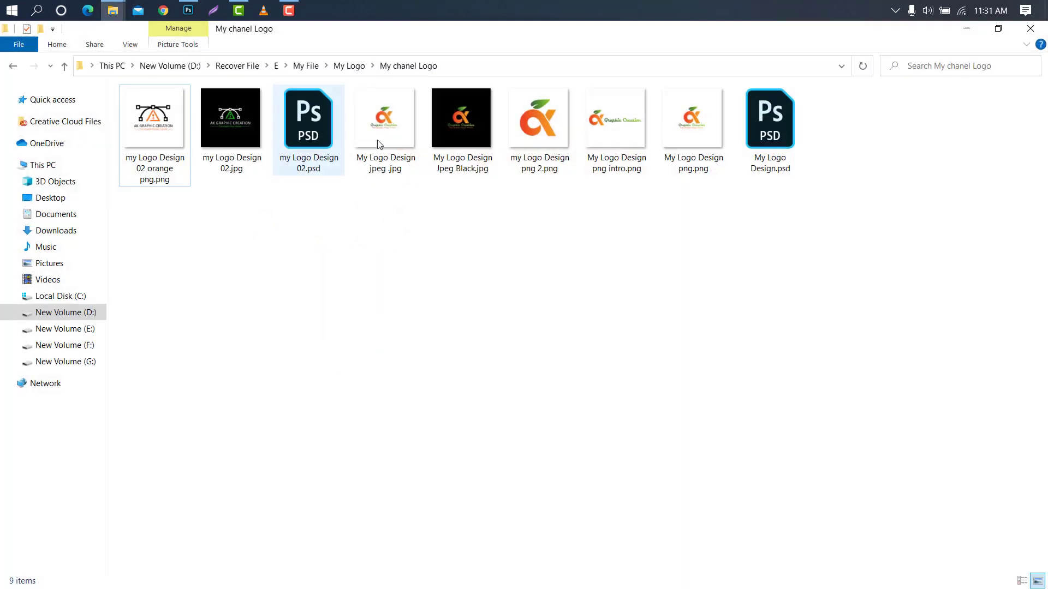
left_click(545, 130)
left_click_drag(286, 94, 332, 168)
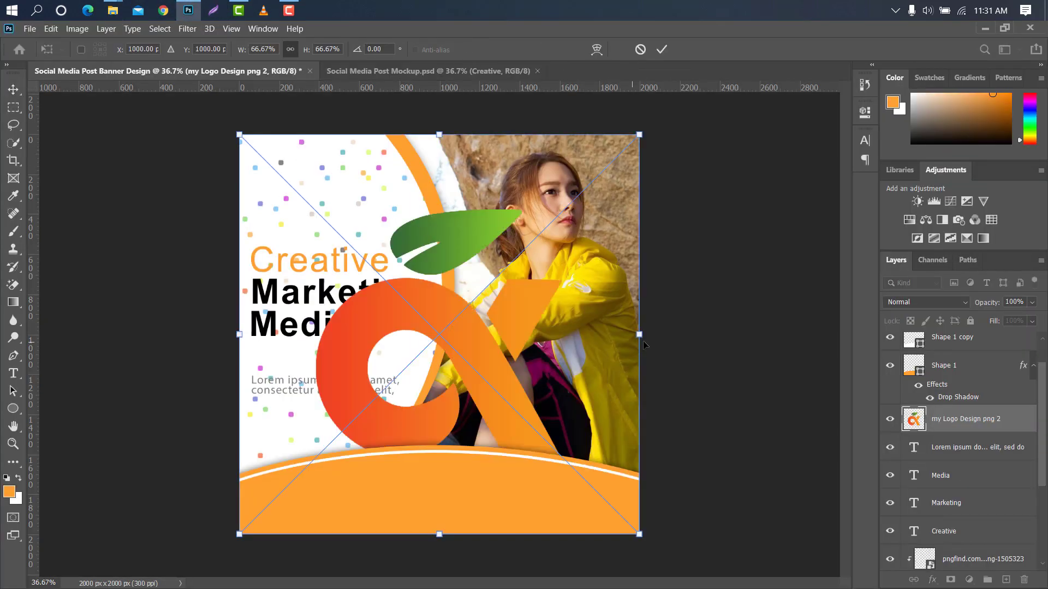
left_click_drag(648, 336, 293, 292)
left_click_drag(268, 330, 287, 167)
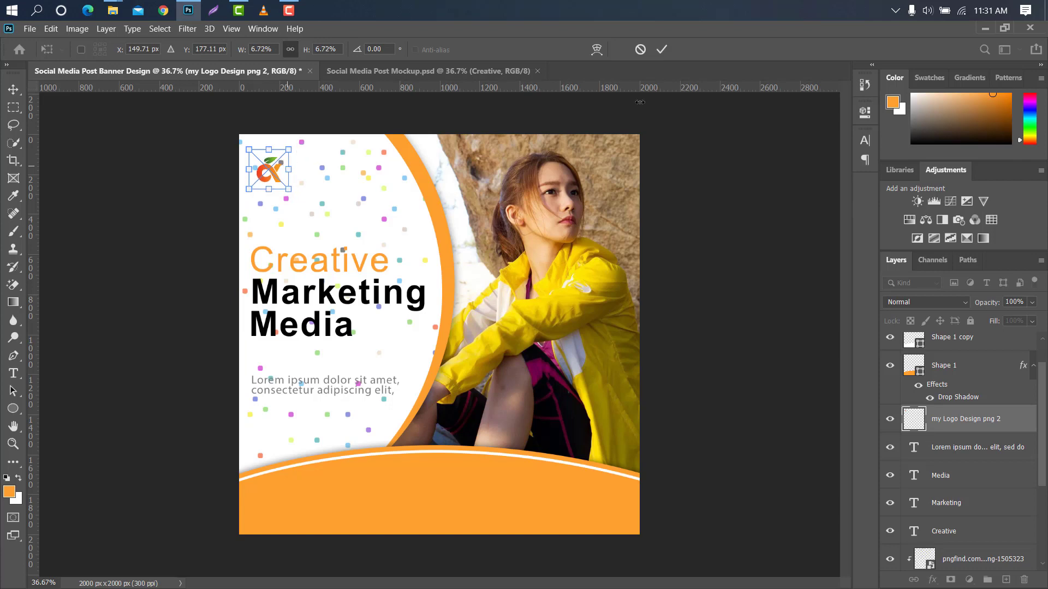
left_click(662, 50)
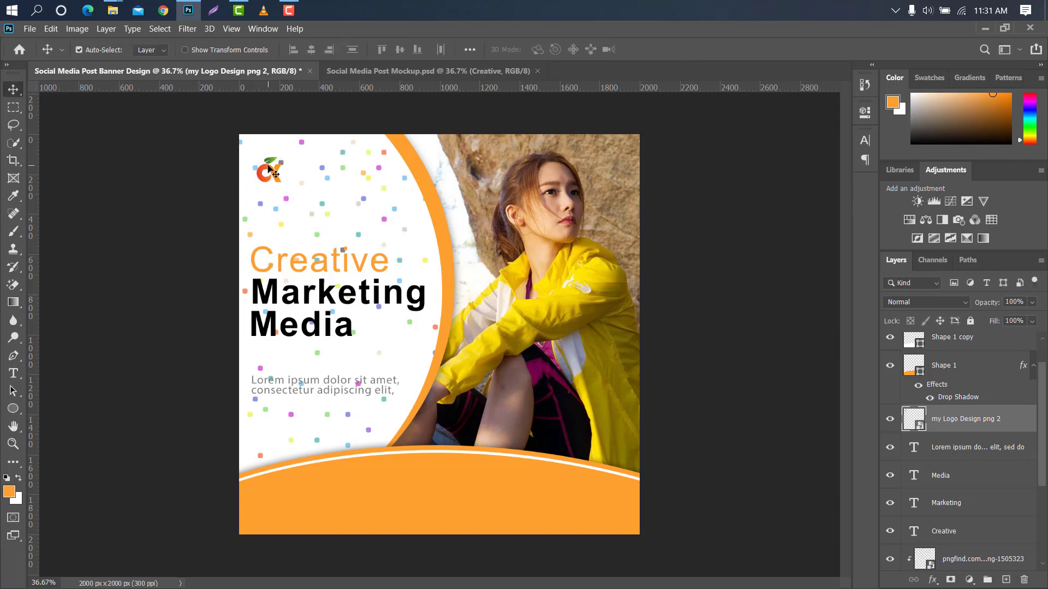
- Add the text "GRAPHIC CREATION" beside the logo
key("t")
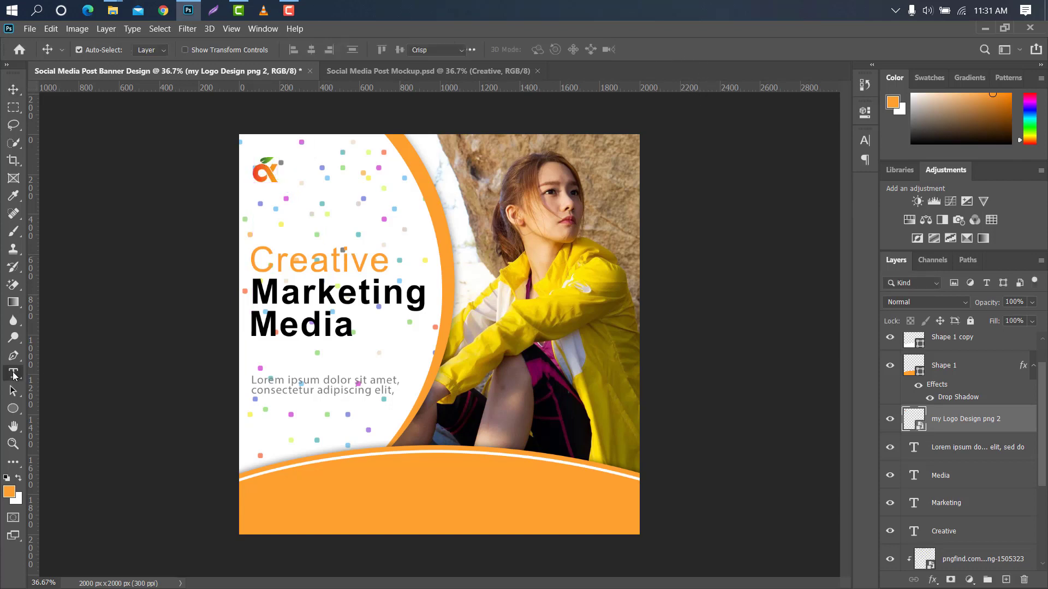
left_click(290, 172)
key("BackSpace")
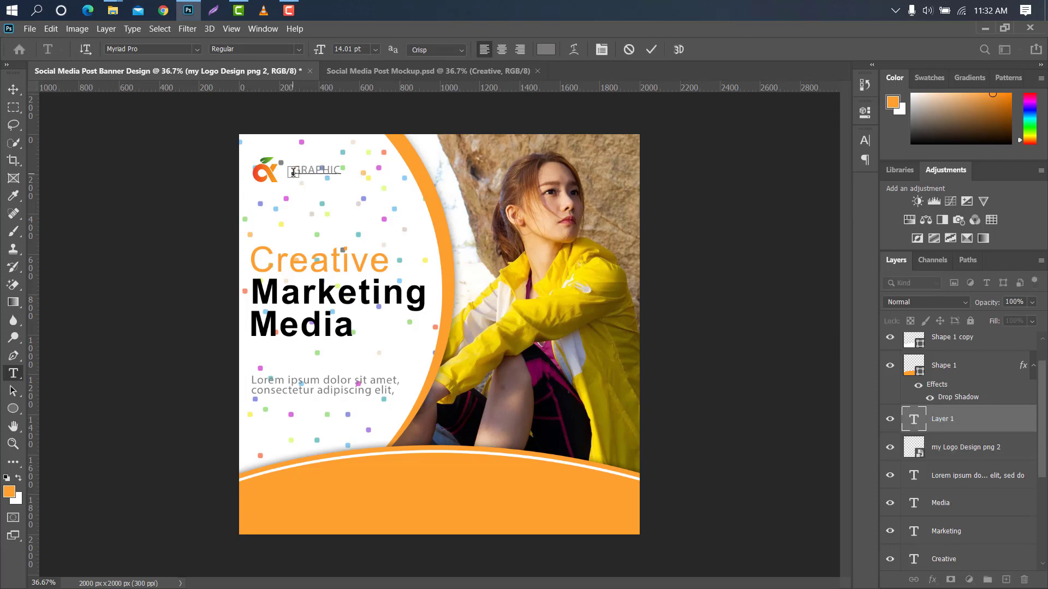
left_click(651, 49)
- Set the "GRAPHIC CREATION" text to Bold with tracking 0 and a horizontal scale of 78%
left_click(864, 141)
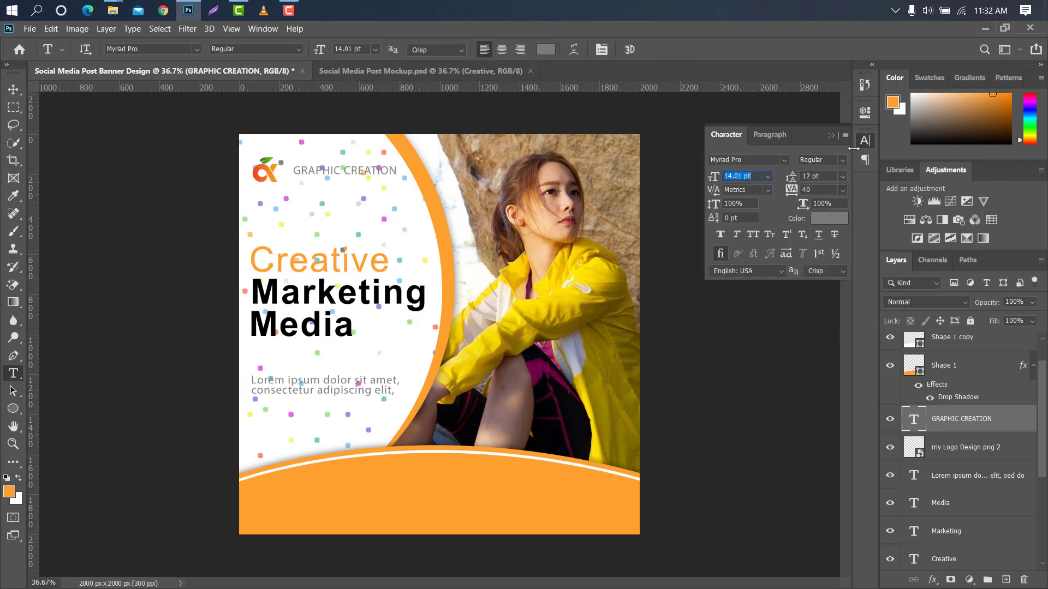
left_click(845, 163)
left_click(808, 195)
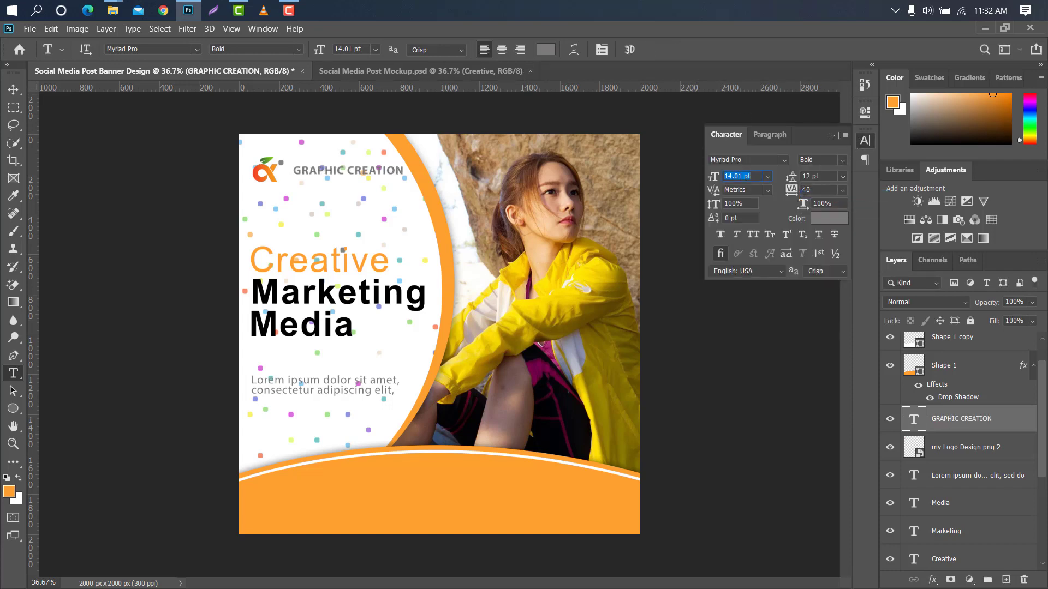
mouse_move(794, 191)
left_mouse_down()
mouse_move(802, 206)
mouse_move(786, 203)
left_mouse_up()
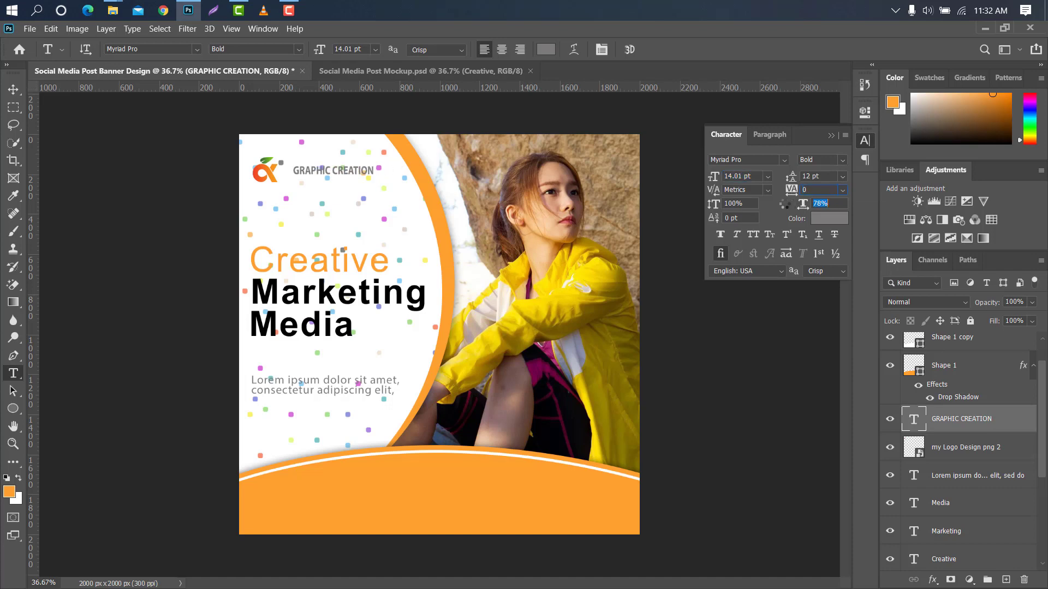
left_click(828, 138)
- Scale the "GRAPHIC CREATION" text to about 143% and position it directly against the logo's right side
key("ctrl+t")
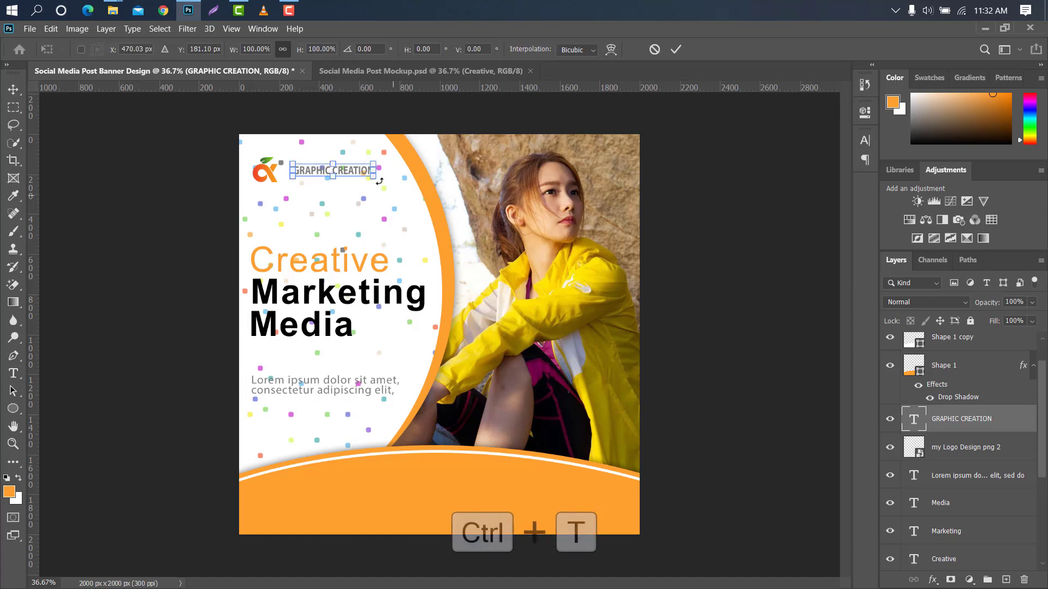
mouse_move(374, 170)
left_mouse_down()
mouse_move(410, 170)
mouse_move(368, 172)
left_mouse_up()
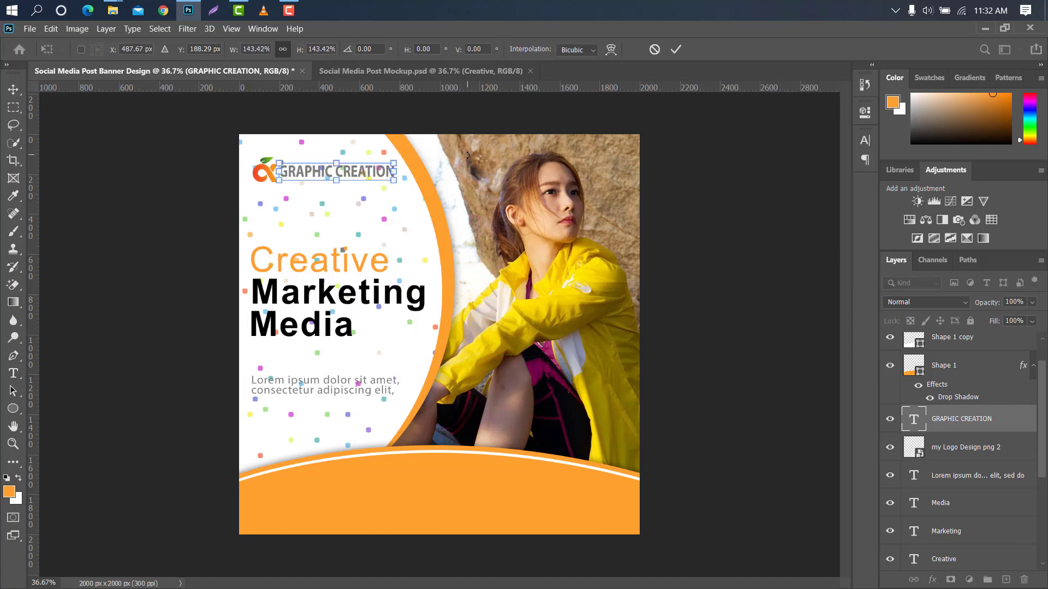
key("Down")
key("Down")
key("Down")
left_click(676, 49)
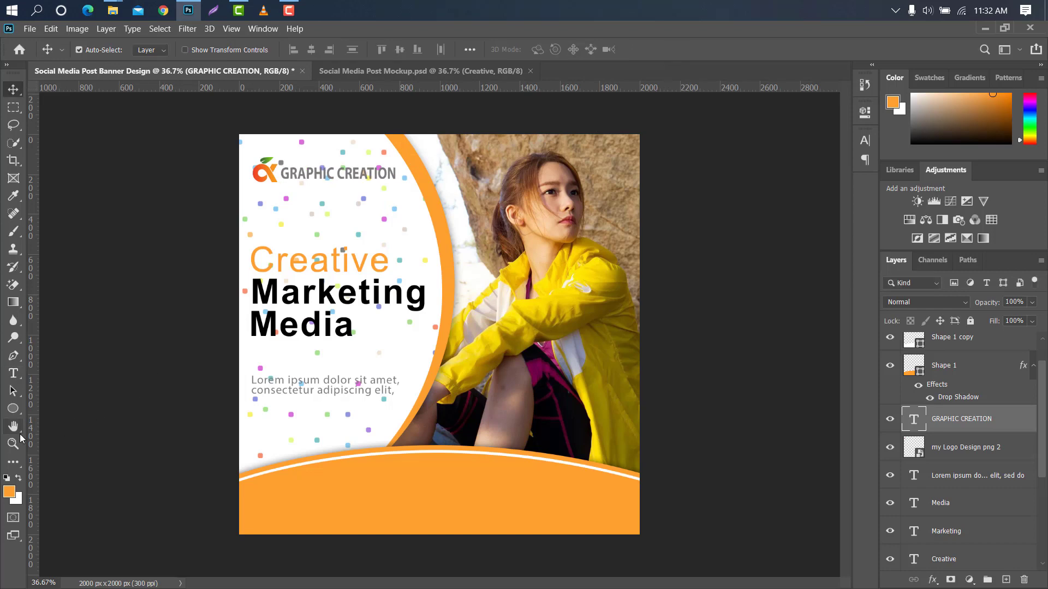
- Add an orange rectangular bar about 249 x 16 px between the logo and the "Creative" headline
left_click(13, 409)
left_click(61, 409)
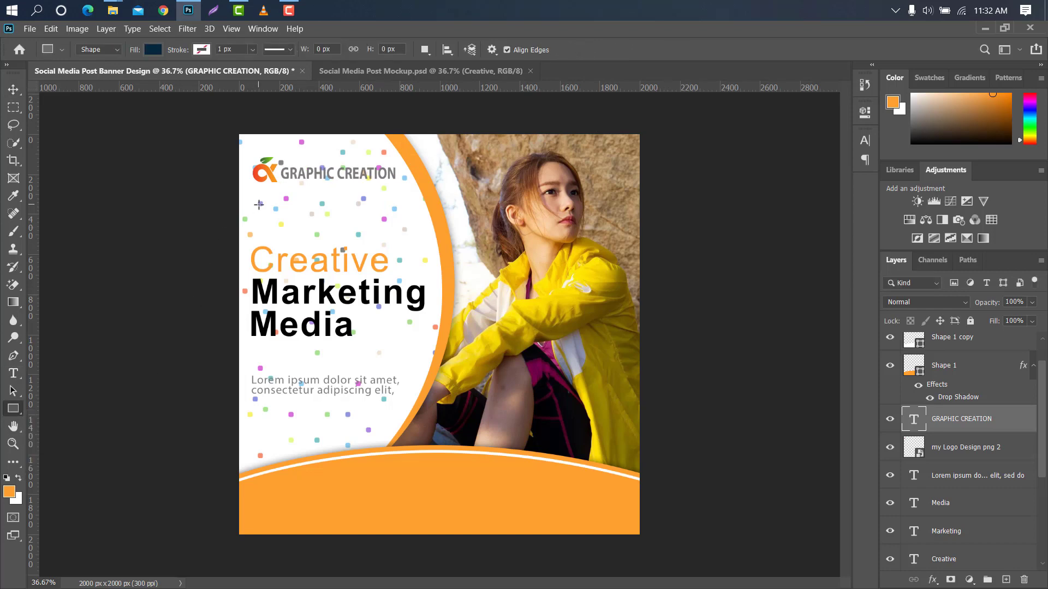
left_click_drag(255, 203, 305, 205)
left_click(672, 193)
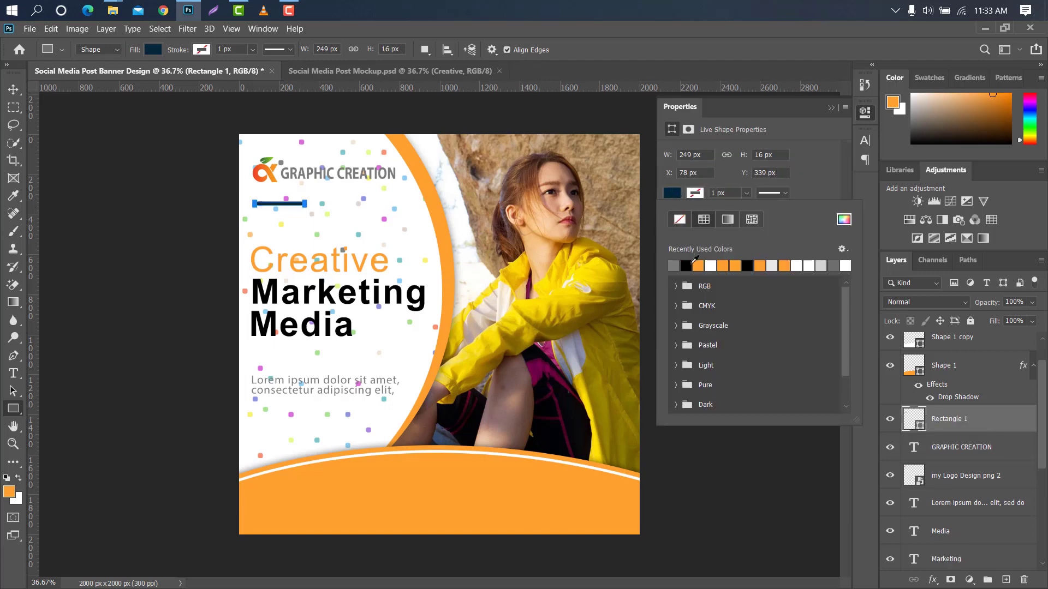
left_click(698, 265)
left_click(832, 108)
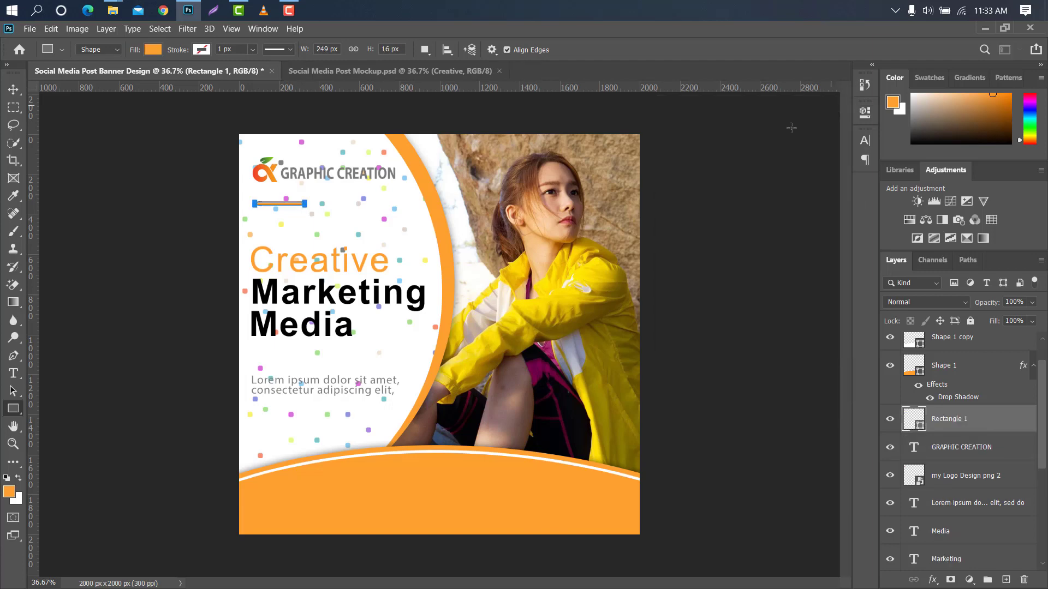
key("v")
left_click_drag(283, 207, 284, 217)
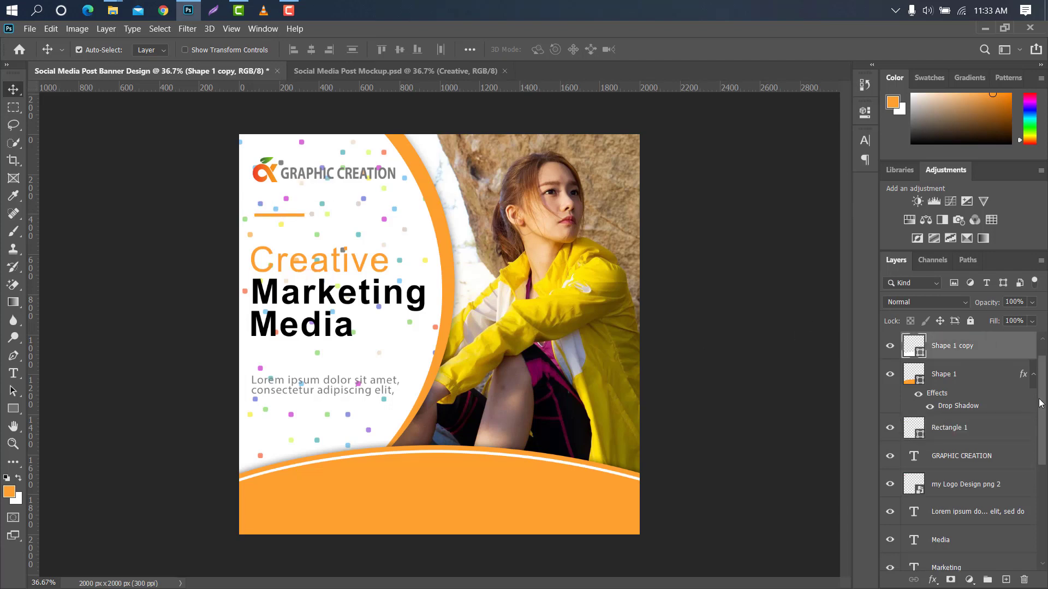
- Draw a 60 x 60 px circle near the top of the photo, above the Shape 1 copy 2 layer, and fill it white
key("ctrl+j")
left_click(950, 353)
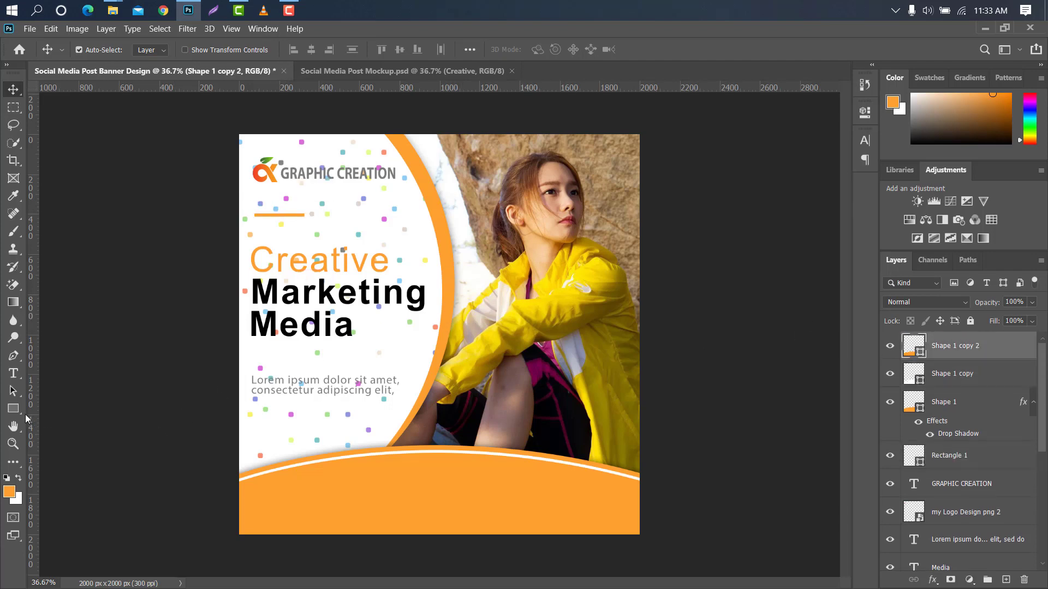
right_click(15, 409)
left_click(60, 418)
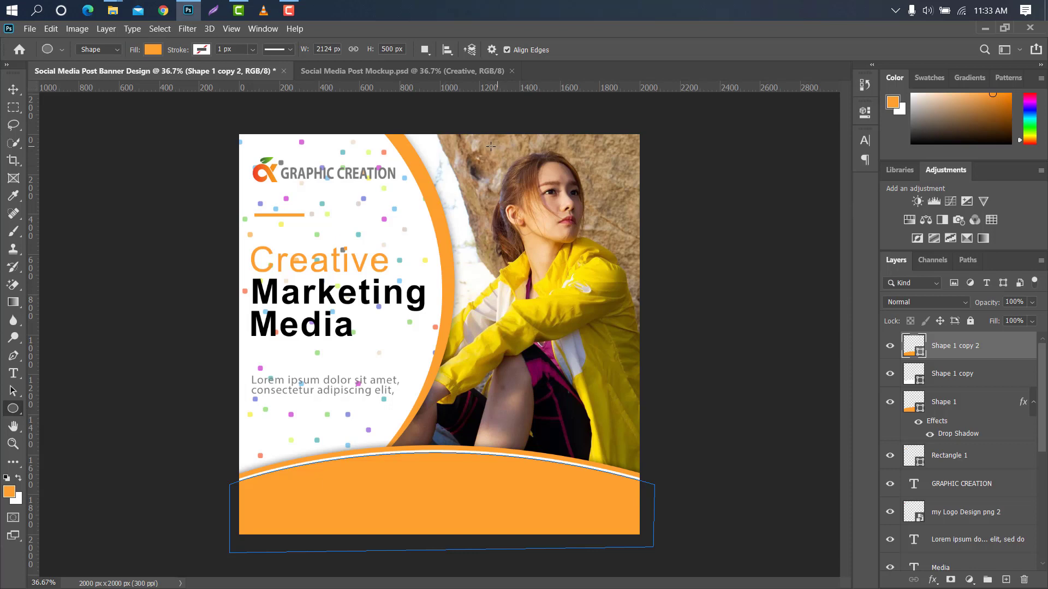
left_click_drag(491, 146, 482, 158)
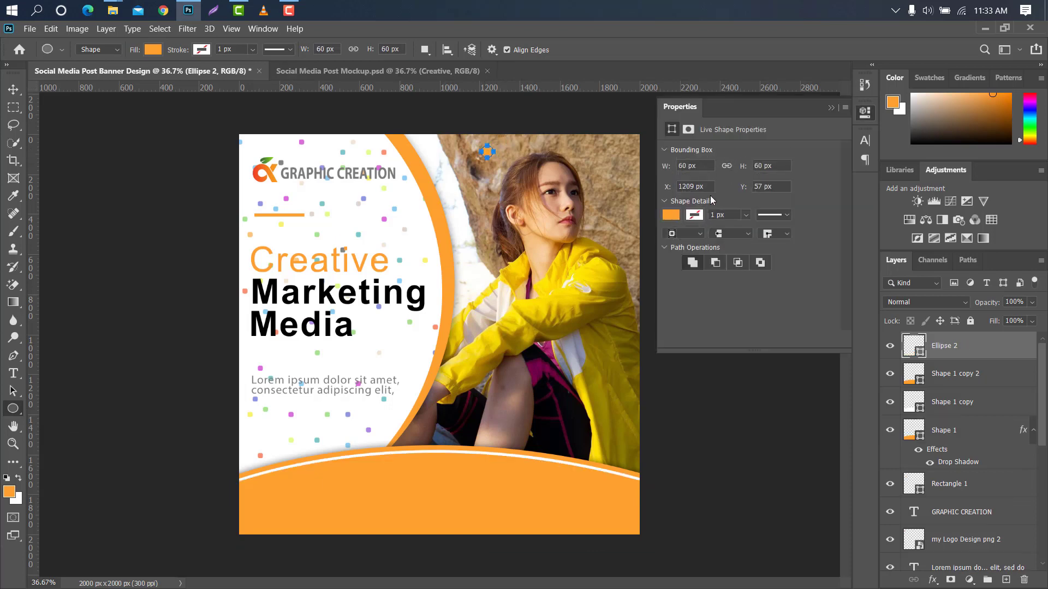
left_click(671, 215)
left_click(710, 287)
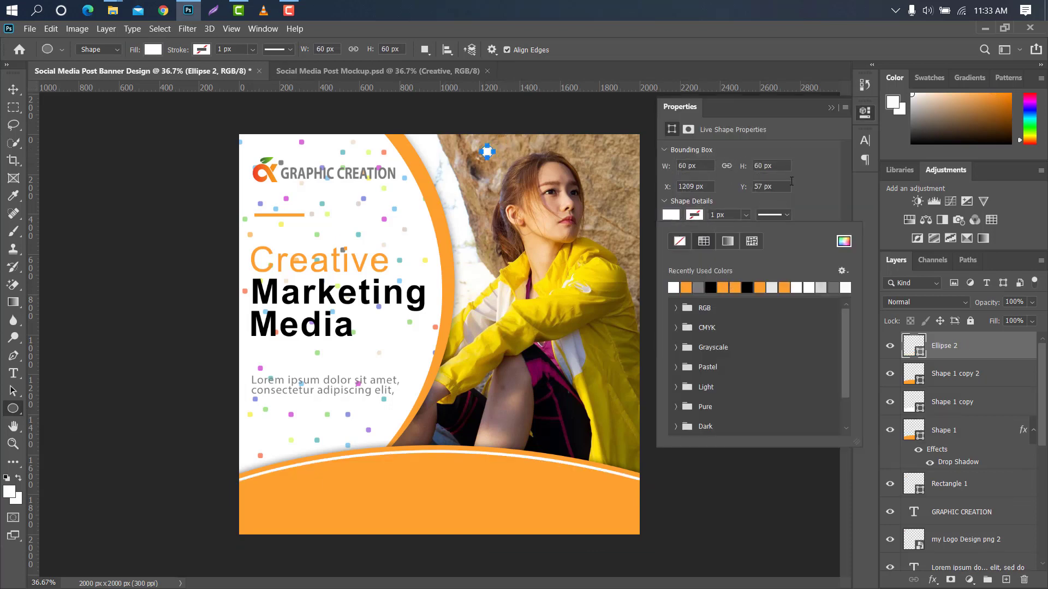
- Scale the white circle to about 73% and move it above the woman's head to about X 1663 px, Y 57 px
left_click(830, 109)
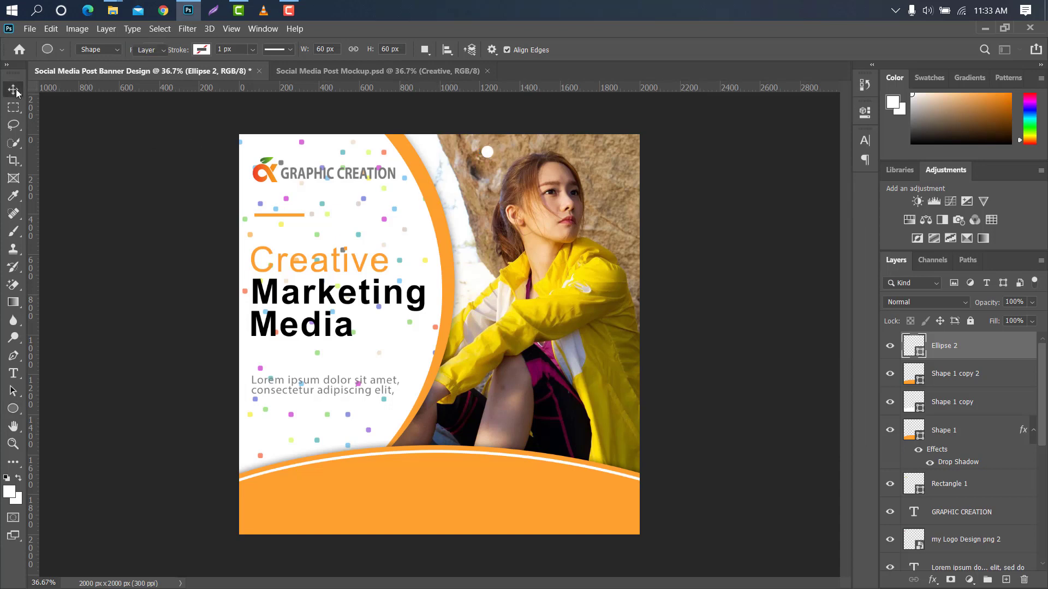
key("v")
key("ctrl+t")
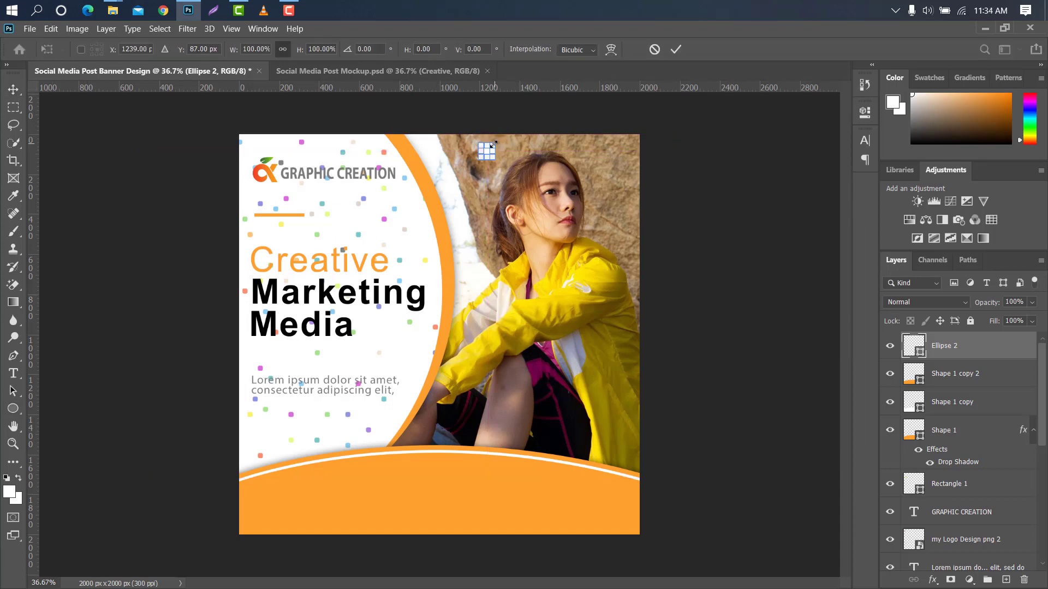
left_click_drag(493, 145, 490, 148)
scroll(490, 148, "up", 7)
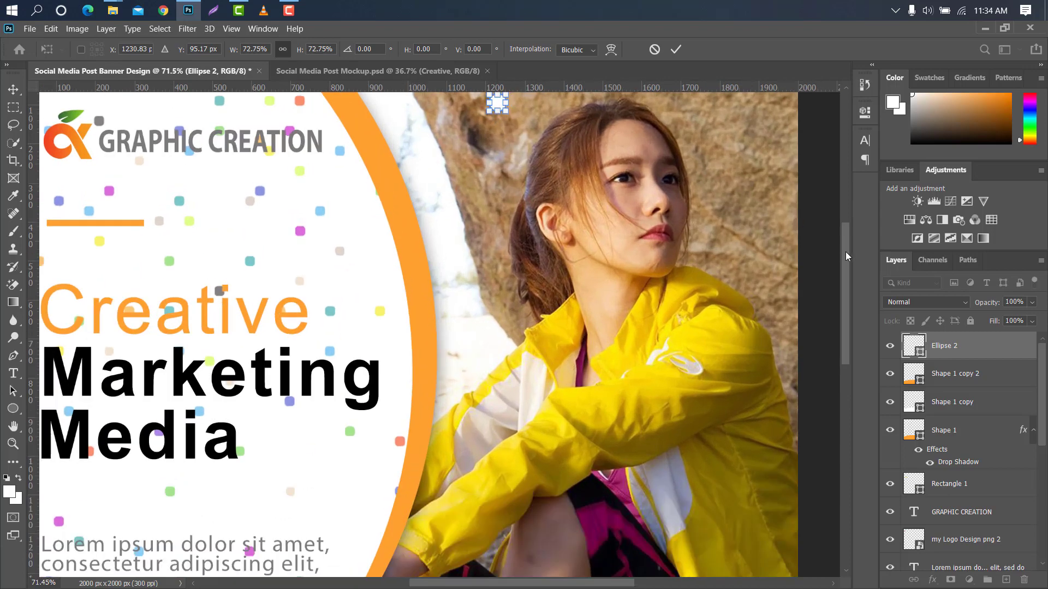
left_click_drag(846, 257, 820, 227)
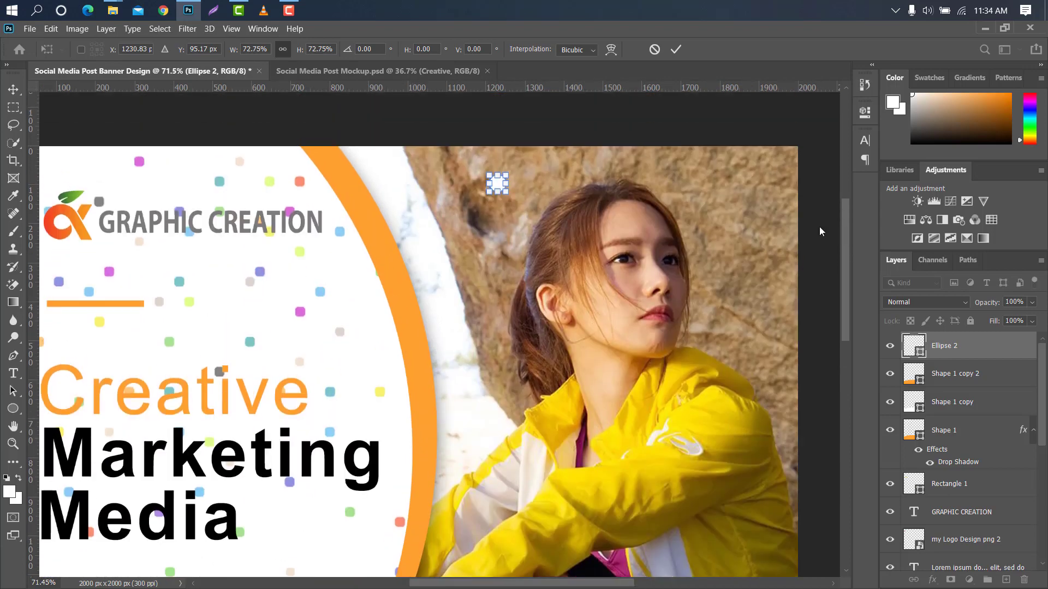
scroll(498, 184, "up", 2)
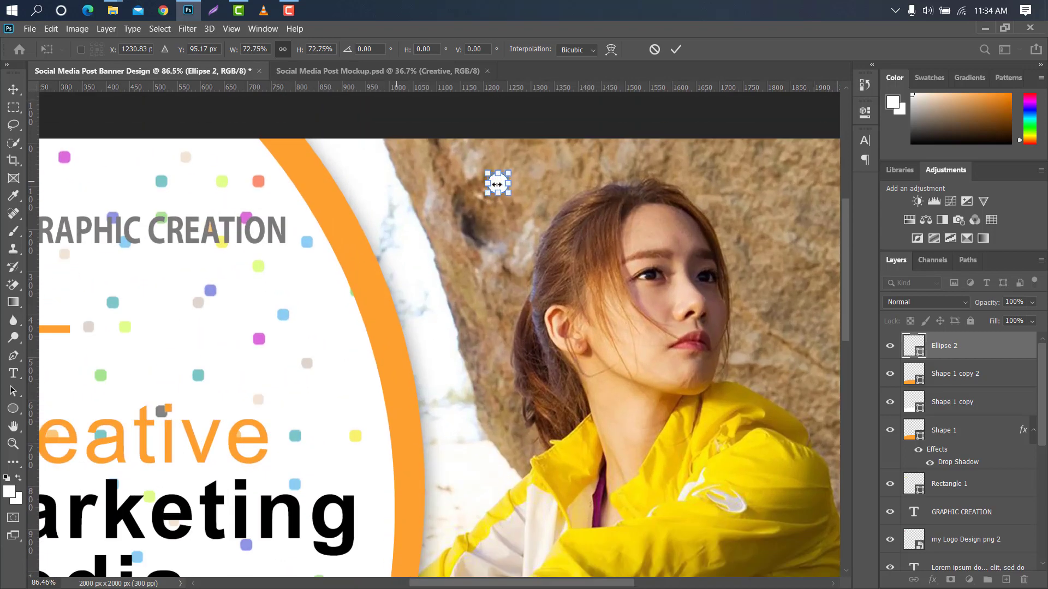
left_click_drag(497, 180, 725, 161)
scroll(616, 180, "down", 3)
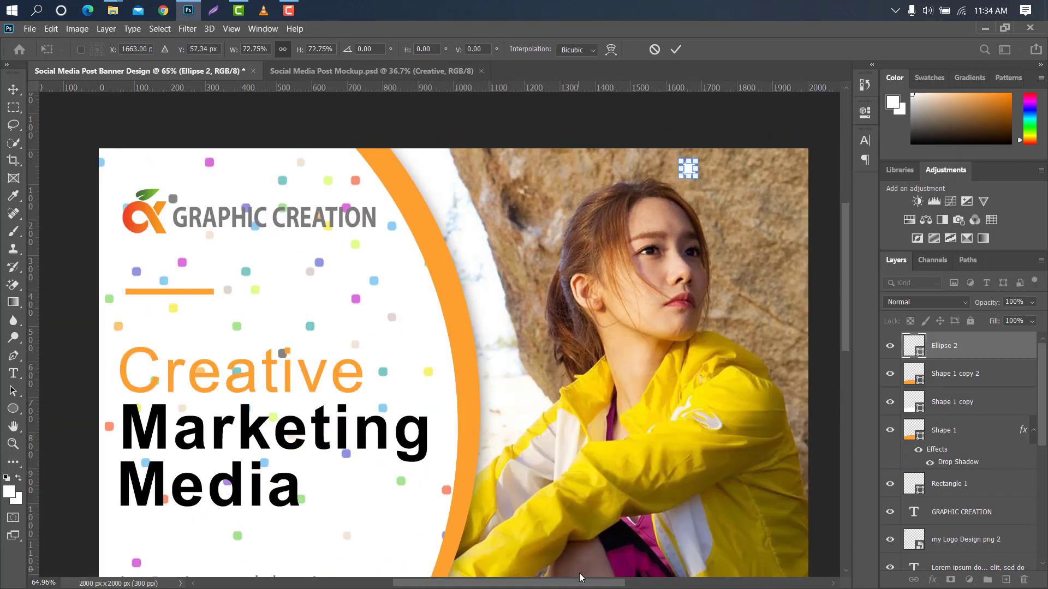
left_click_drag(580, 582, 608, 582)
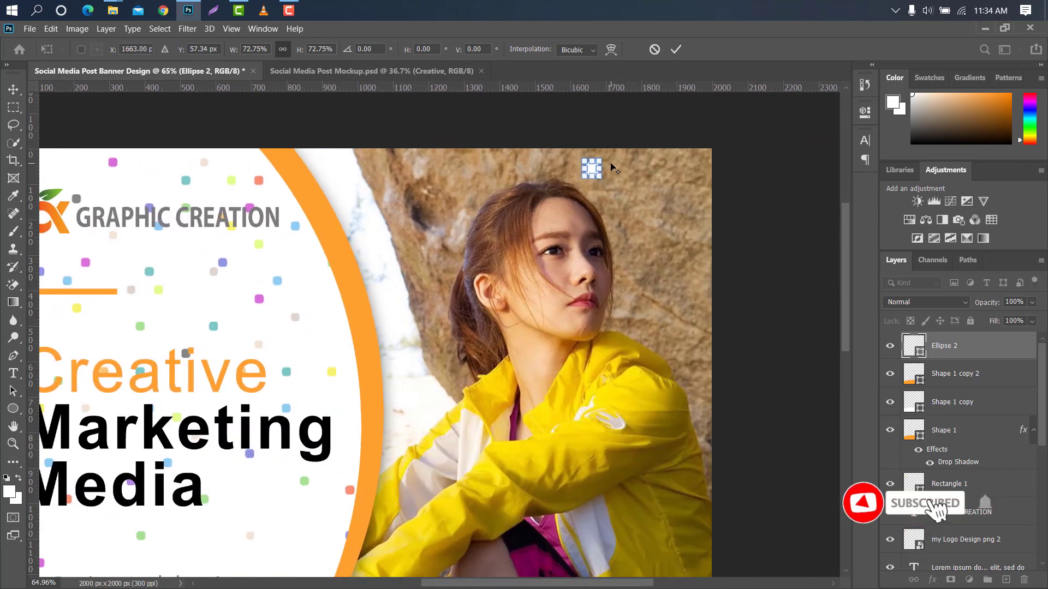
left_click_drag(601, 159, 601, 159)
left_click(676, 50)
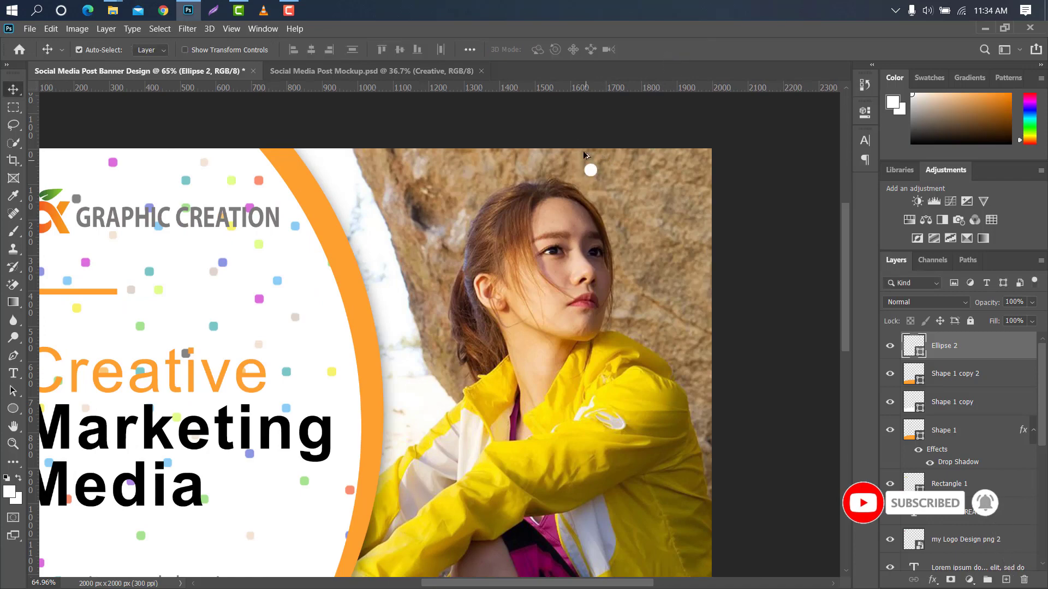
- Duplicate the small white circle twice towards the right to form an evenly spaced horizontal row of three
scroll(583, 154, "down", 4)
scroll(575, 131, "up", 5)
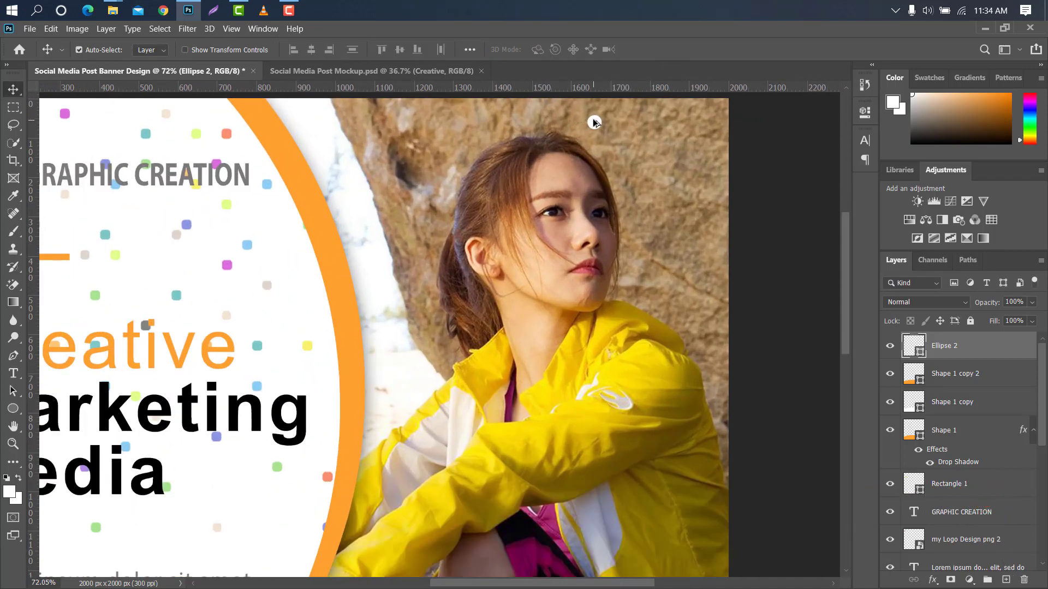
left_click_drag(594, 122, 668, 125)
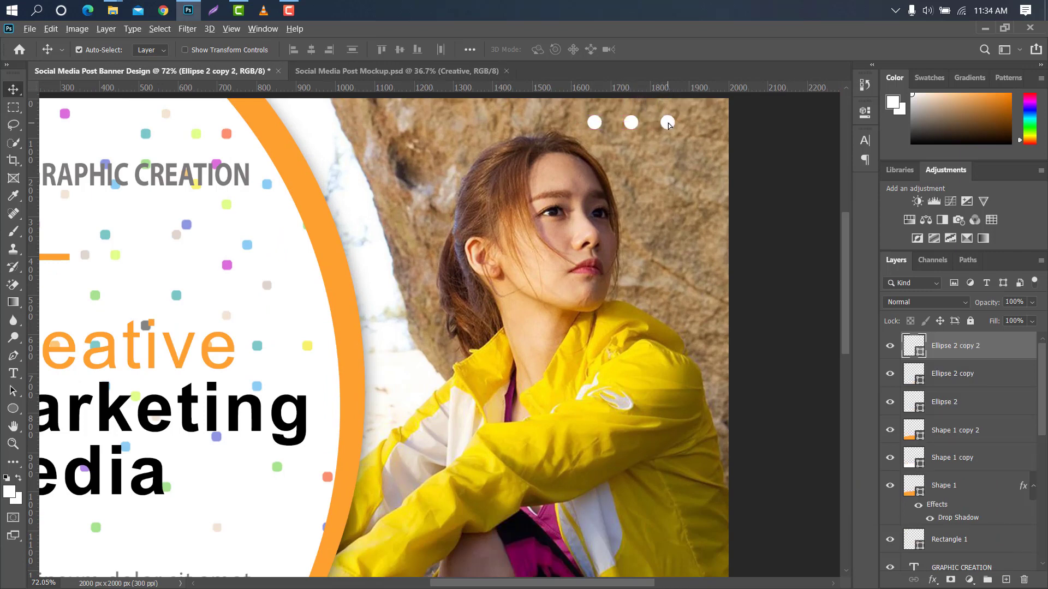
- Duplicate the three circle layers together and move the copies straight down to form a second row
left_click(982, 380, "shift")
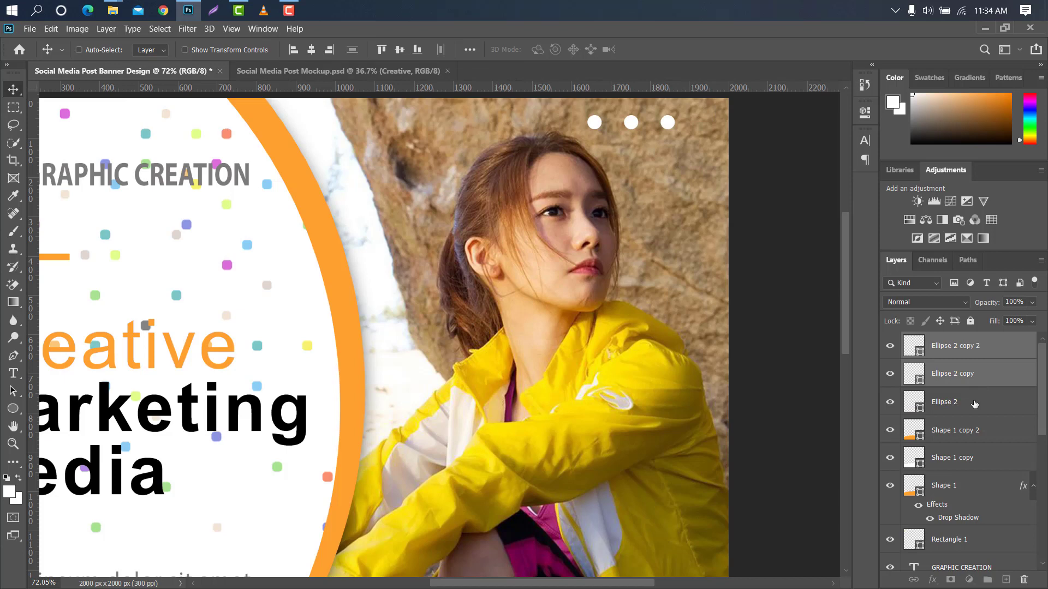
left_click(975, 403, "shift")
left_click_drag(998, 348, 1006, 580)
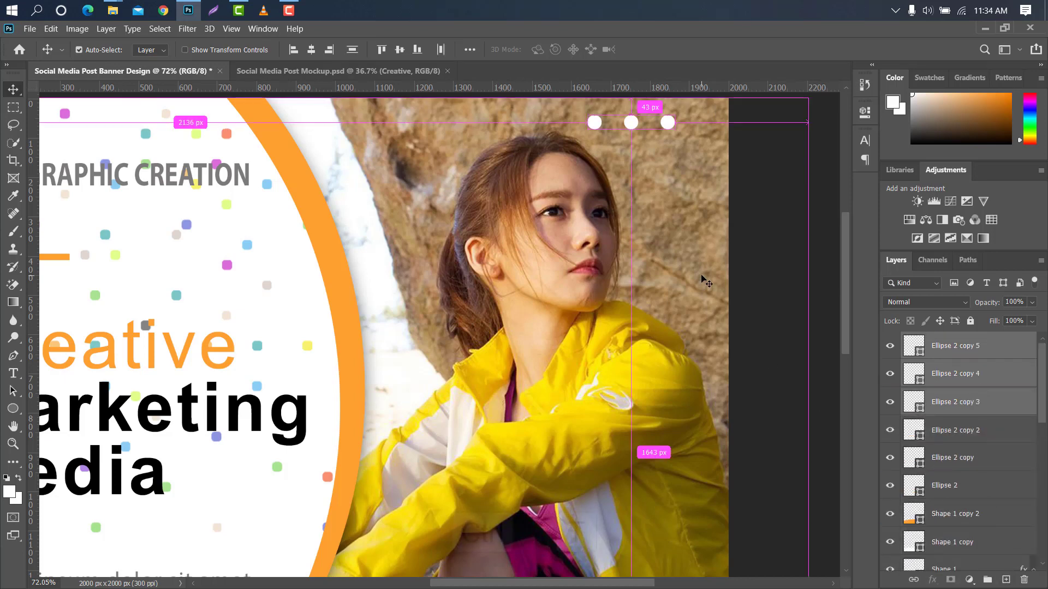
key("ctrl+t")
left_click_drag(658, 126, 659, 154)
left_click(675, 51)
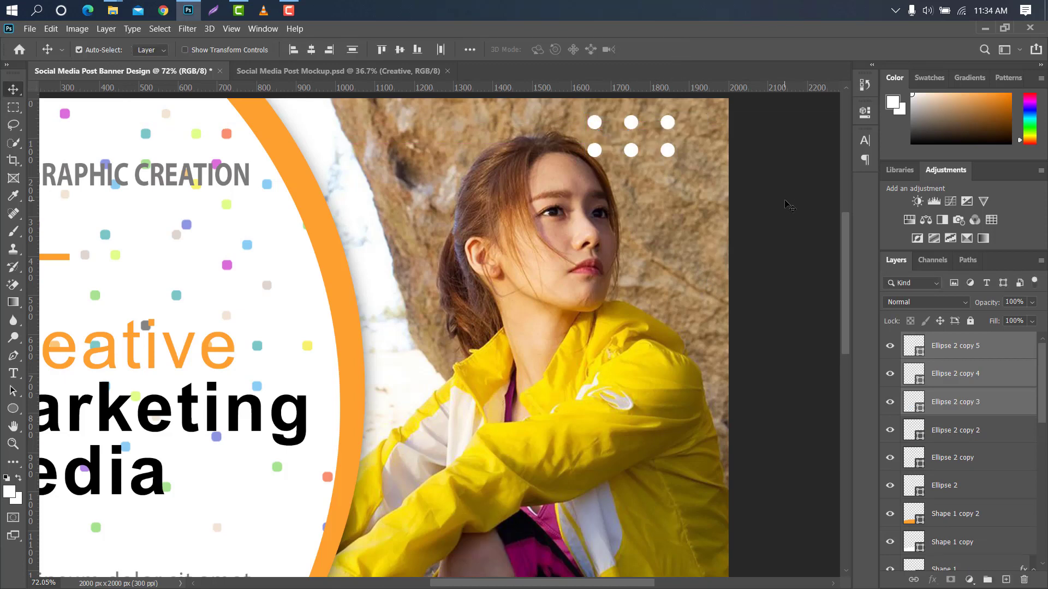
- Group all six circle layers, adding the three original circles to the selected copies
left_click(981, 432, "ctrl")
left_click(981, 458, "ctrl")
left_click(983, 486, "ctrl")
left_click(987, 580)
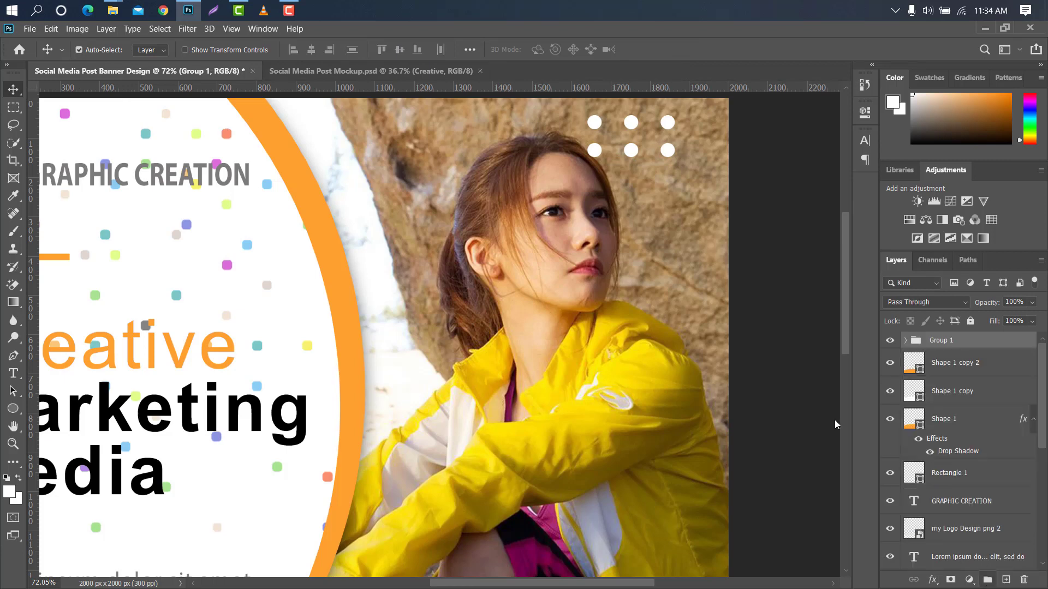
- Scale the group of six circles to about 67% and place it near the photo's upper right corner
key("ctrl+t")
left_click_drag(589, 137, 661, 143)
left_click(676, 49)
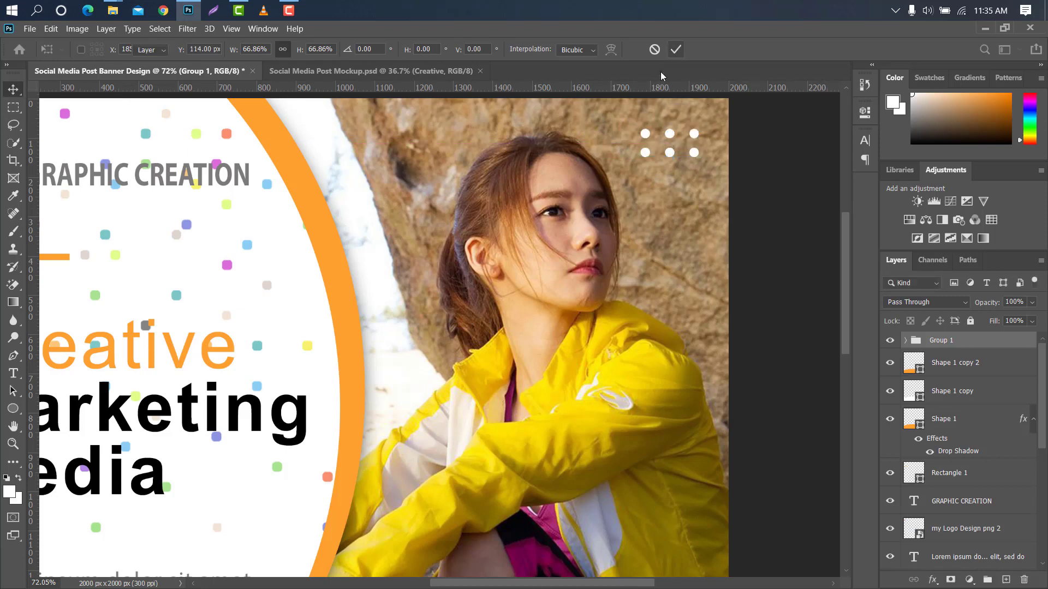
- Draw a rectangle about 344 x 80 px on the right side of the orange bottom curve and fill it white
scroll(503, 109, "down", 5)
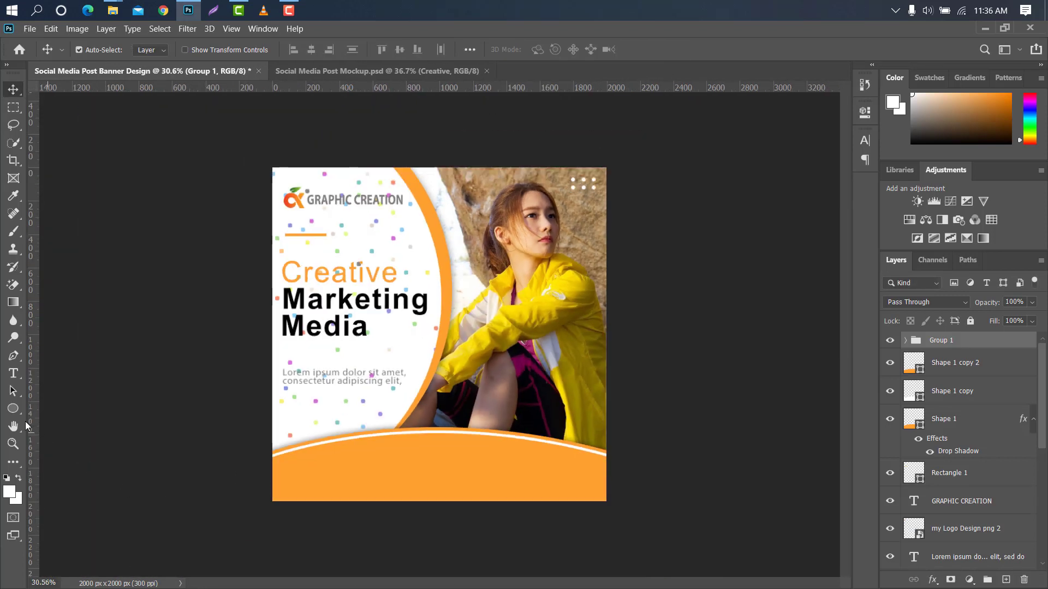
left_click(13, 408)
right_click(13, 409)
left_click(82, 406)
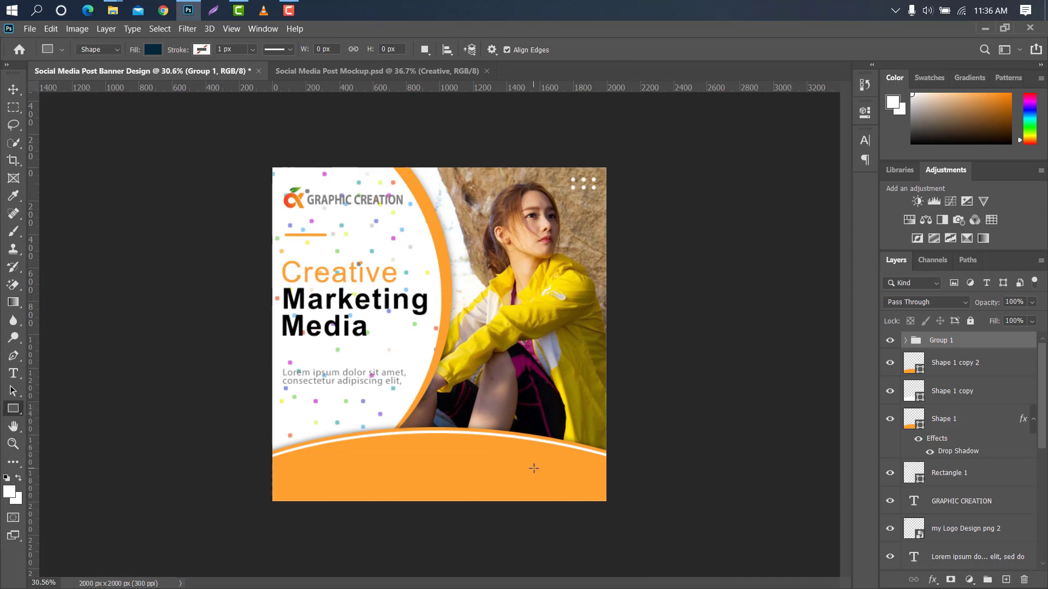
scroll(534, 469, "up", 4)
left_click_drag(841, 315, 850, 349)
left_click_drag(557, 412, 651, 431)
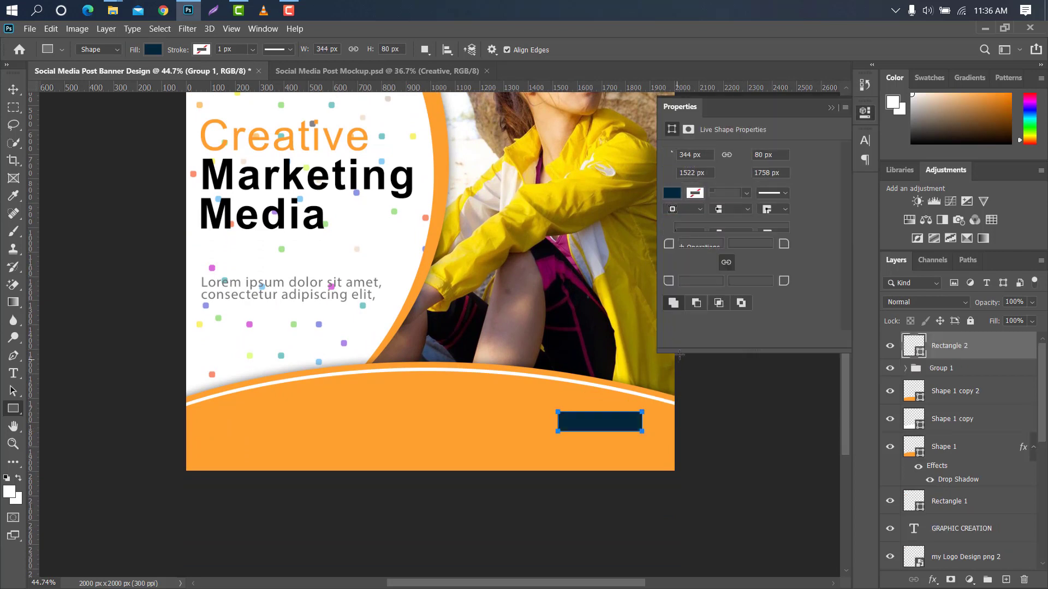
left_click(668, 194)
left_click(689, 267)
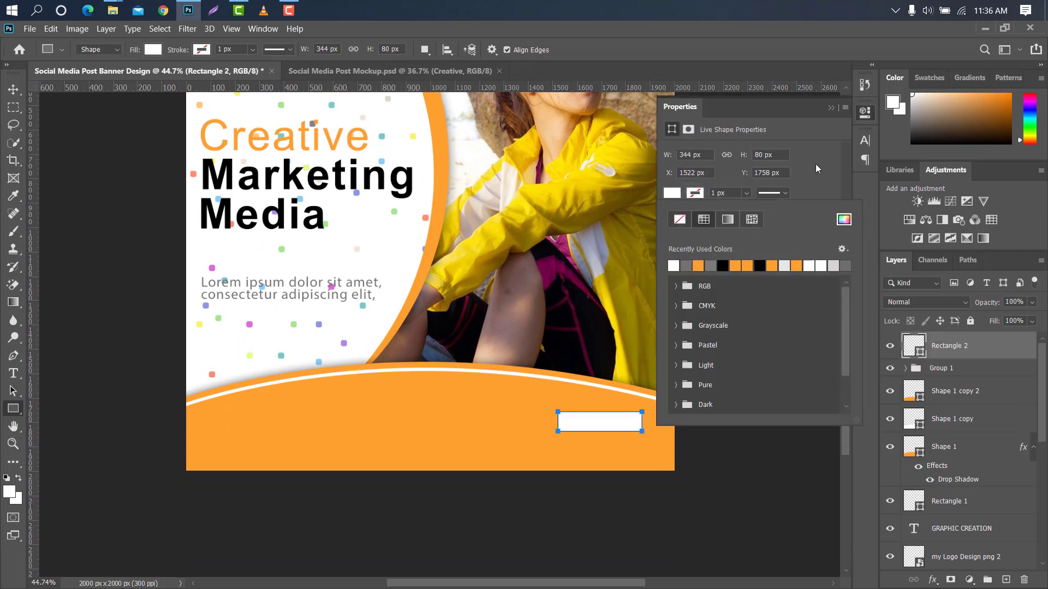
left_click(830, 108)
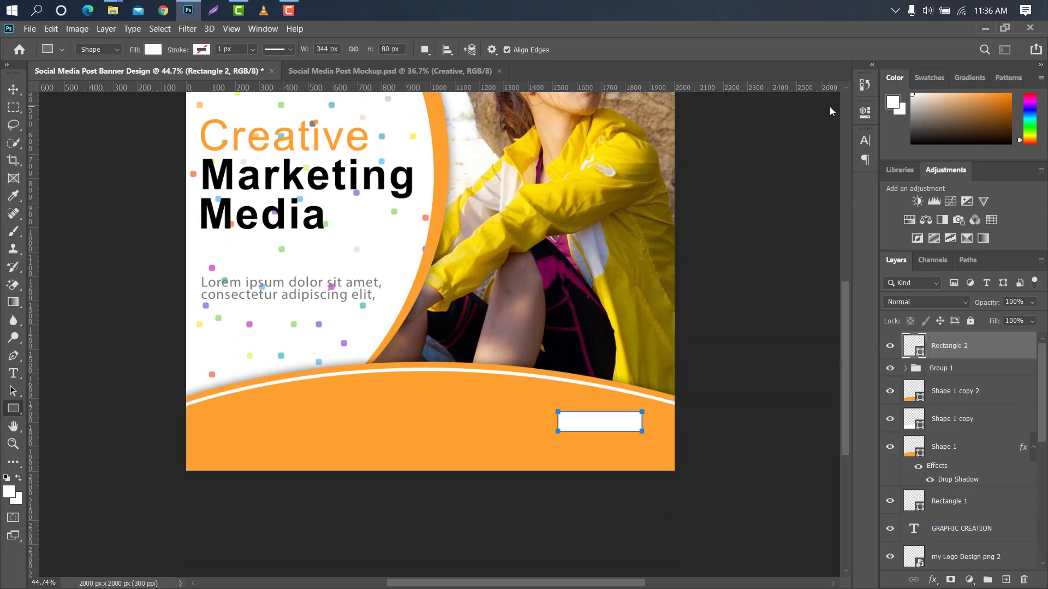
- Rasterize the white rectangle's layer and put roughly its right quarter on a separate layer using a rectangular selection
left_click(13, 89)
scroll(622, 424, "up", 5)
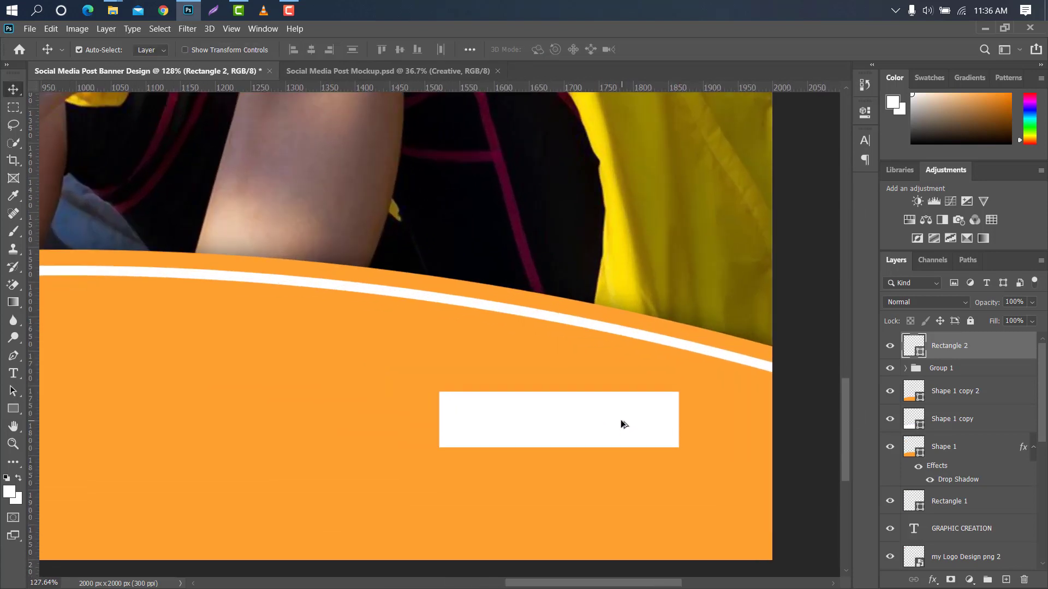
left_click(13, 107)
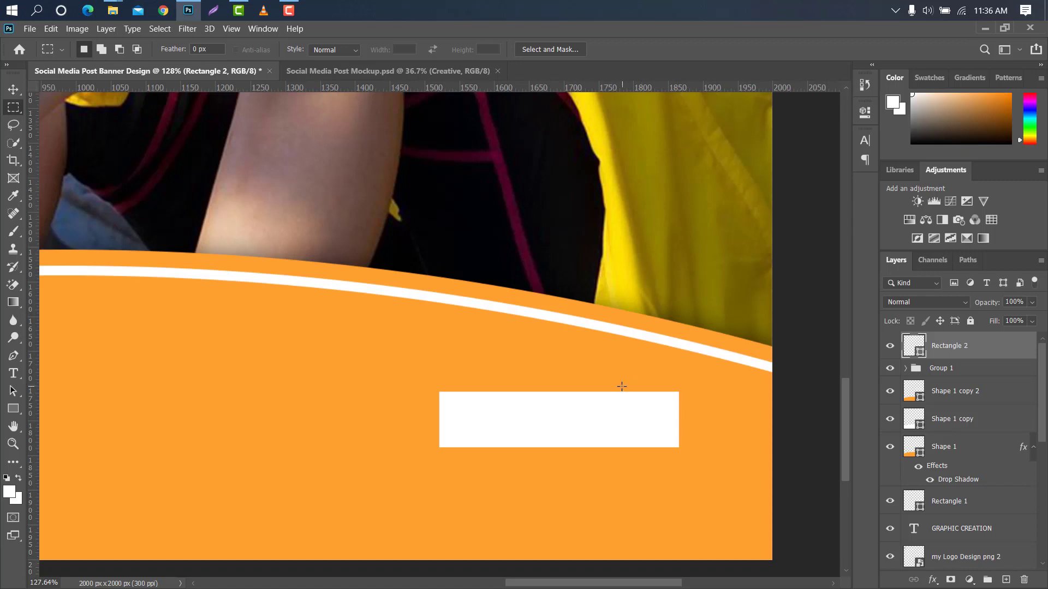
left_click_drag(622, 387, 690, 454)
right_click(969, 355)
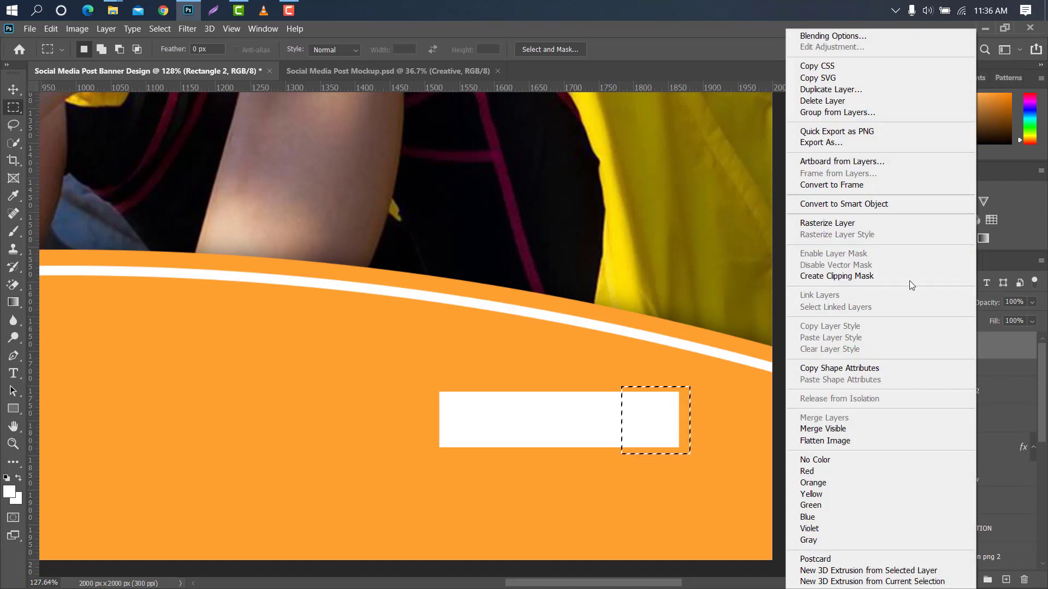
left_click(850, 224)
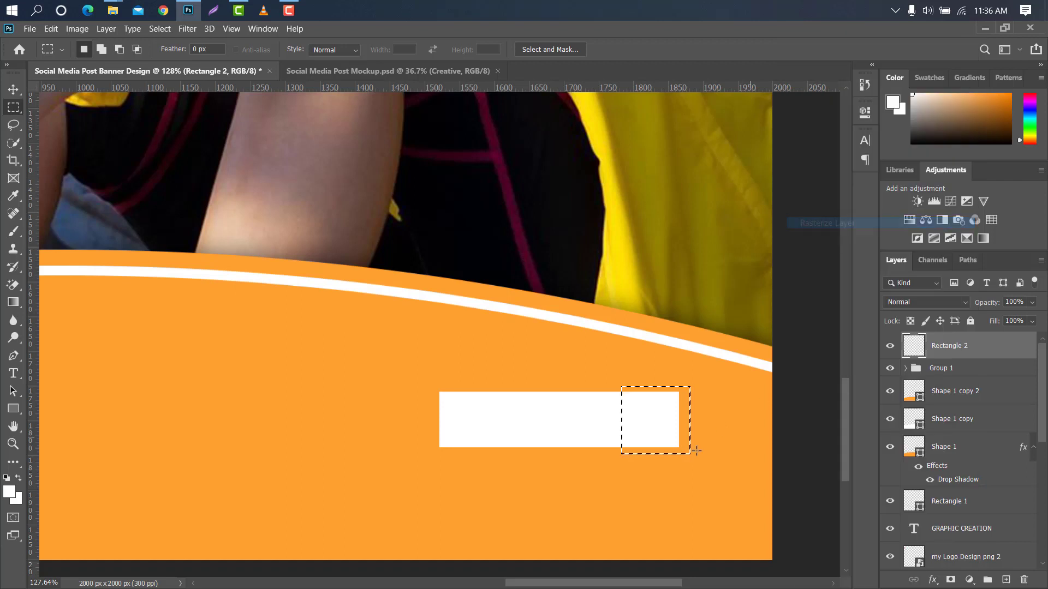
right_click(646, 418)
left_click(674, 264)
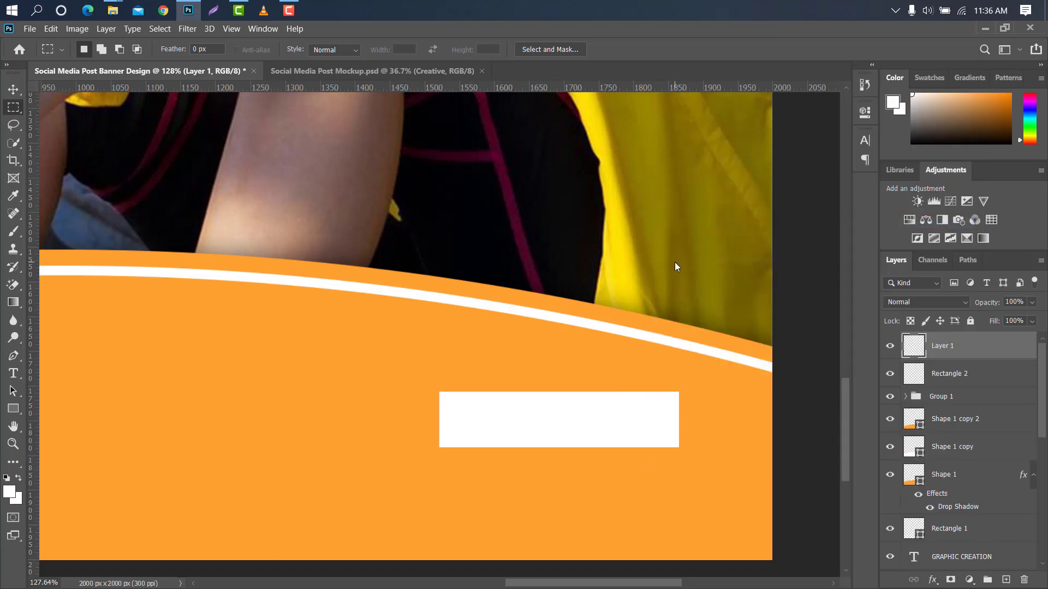
- Apply a light grey Color Overlay (#a9a5a5) to the layer holding the rectangle's right end
double_click(990, 345)
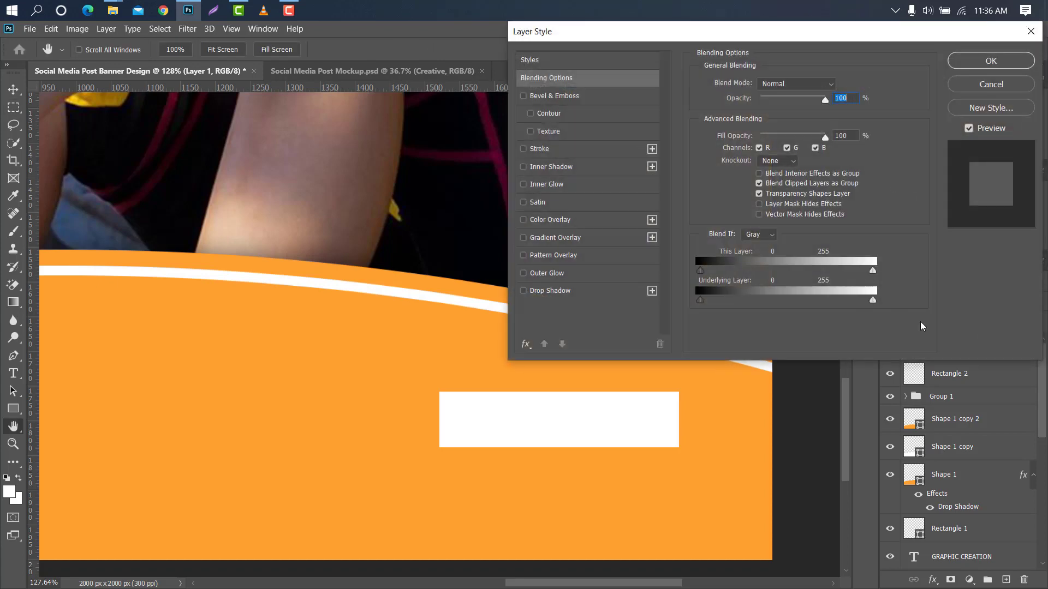
left_click(620, 220)
left_click(838, 85)
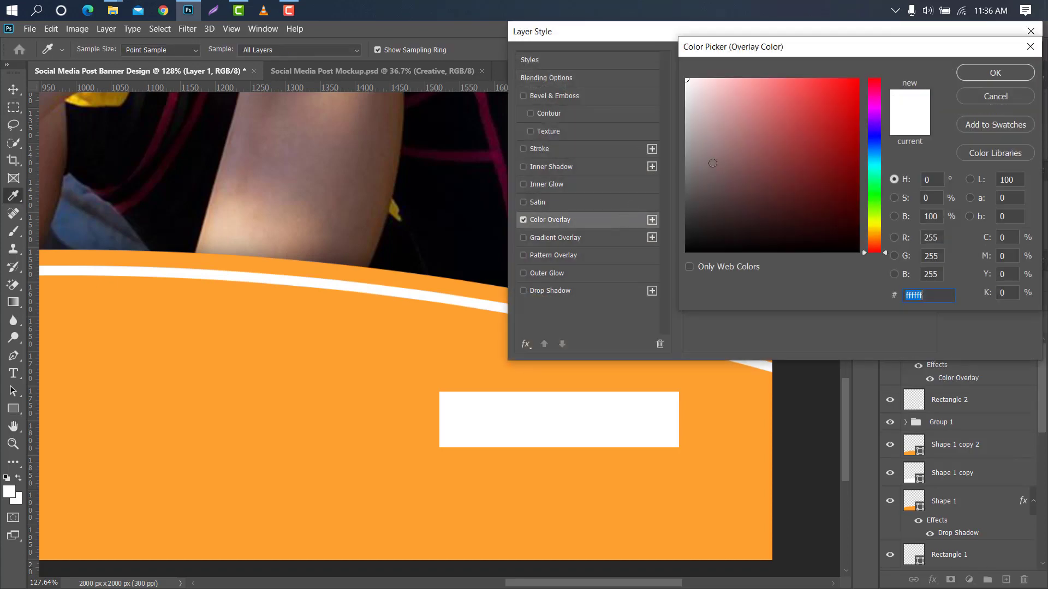
left_click(694, 162)
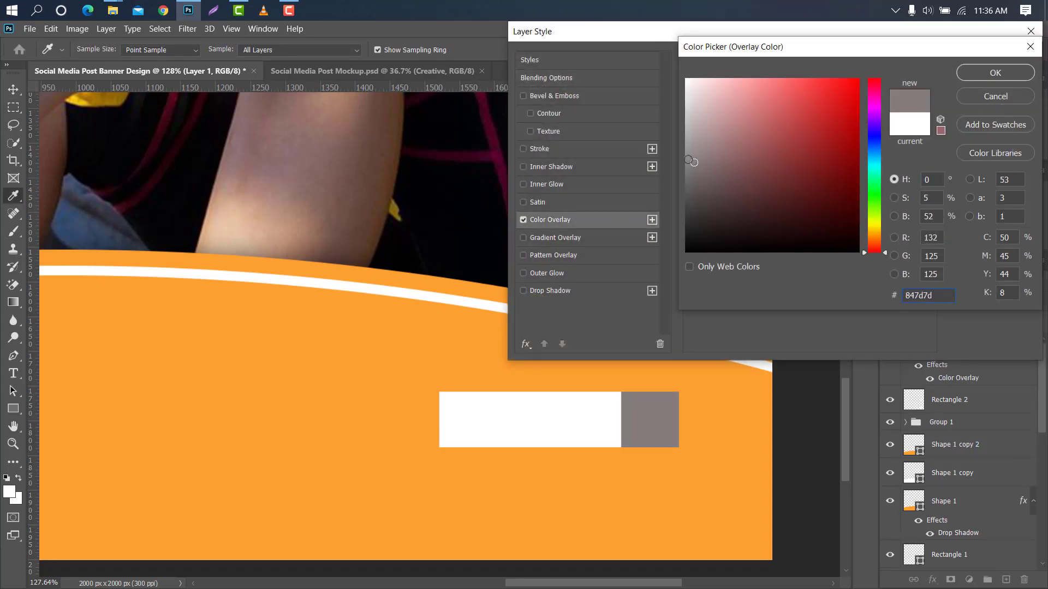
left_click(689, 147)
left_click(690, 137)
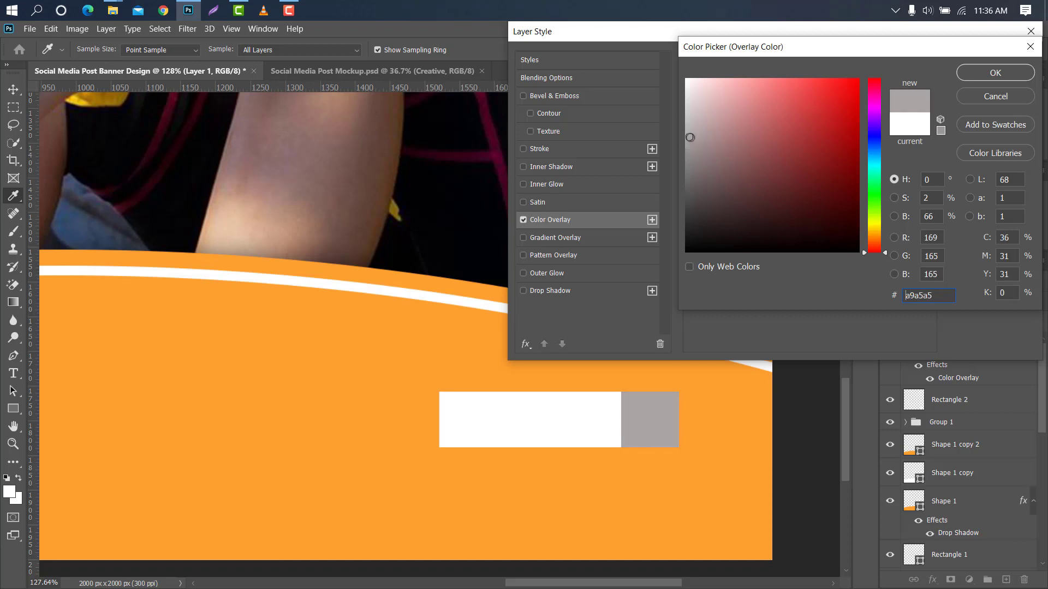
left_click(996, 72)
left_click(977, 65)
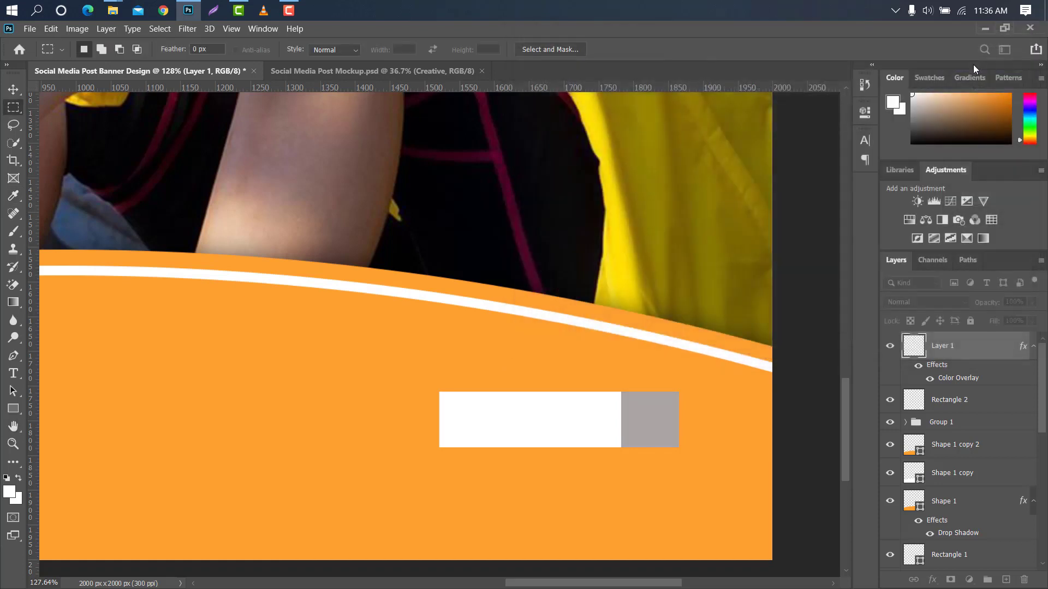
- Draw a square about 59 x 59 px on the orange curve, at about X 1146 px, Y 1649 px
left_click(13, 409)
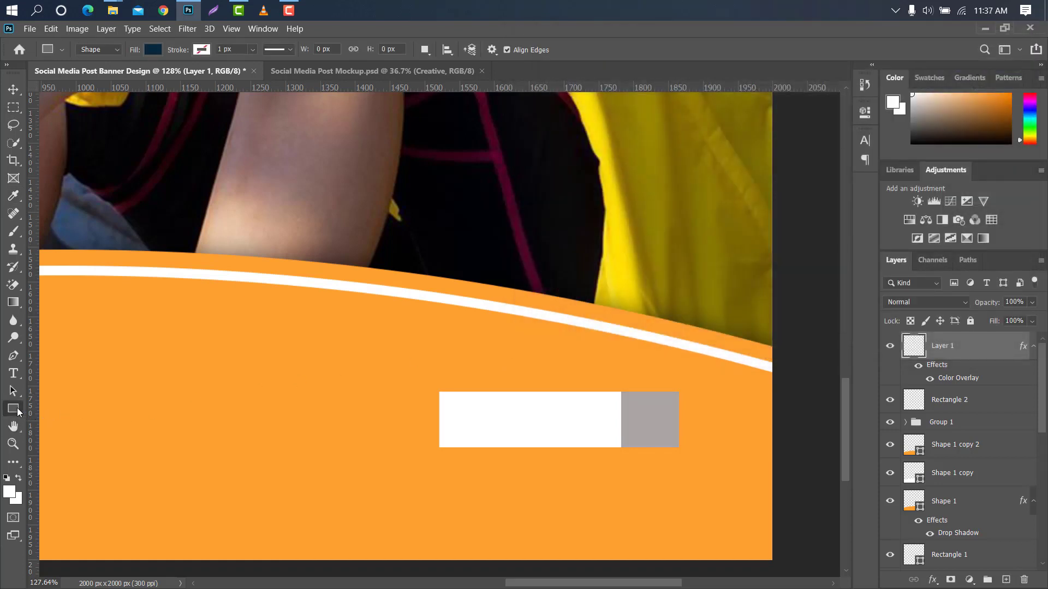
left_click_drag(181, 315, 225, 357)
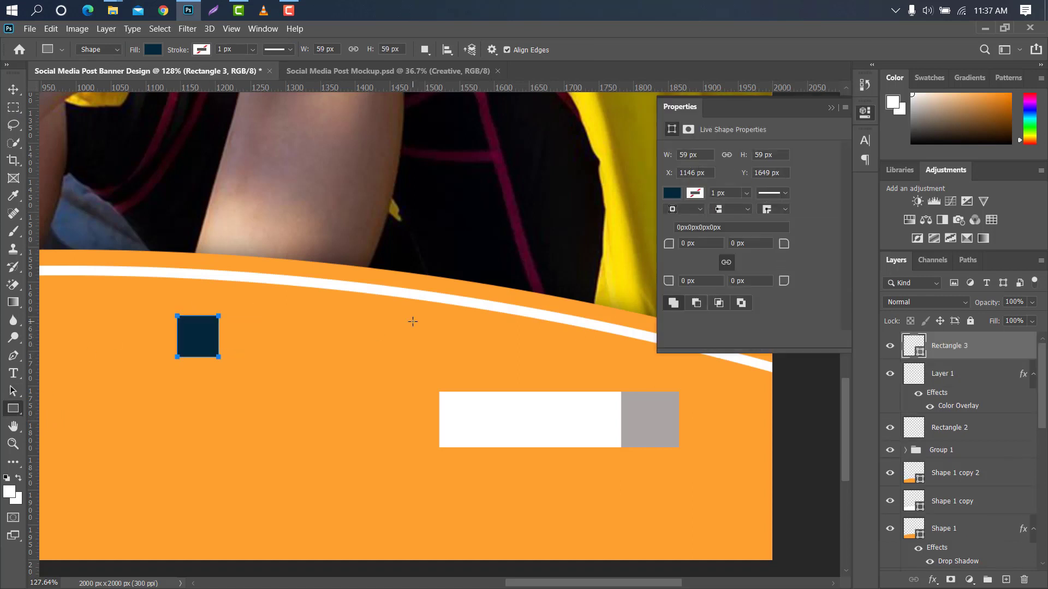
left_click(831, 107)
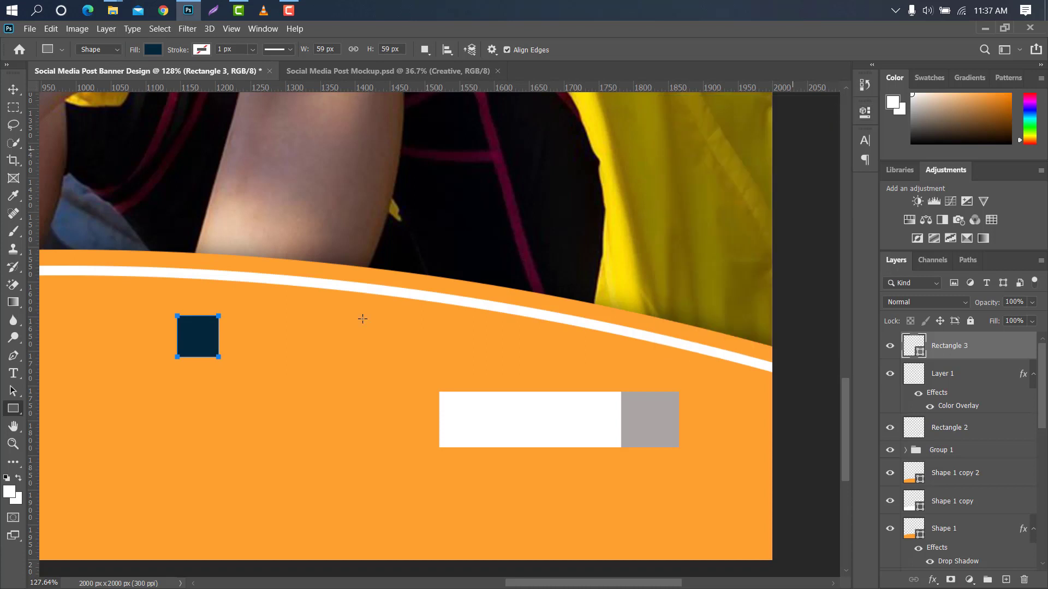
- Duplicate the small square's layer and change the copy's fill to white
left_click_drag(984, 347, 1009, 580)
double_click(920, 354)
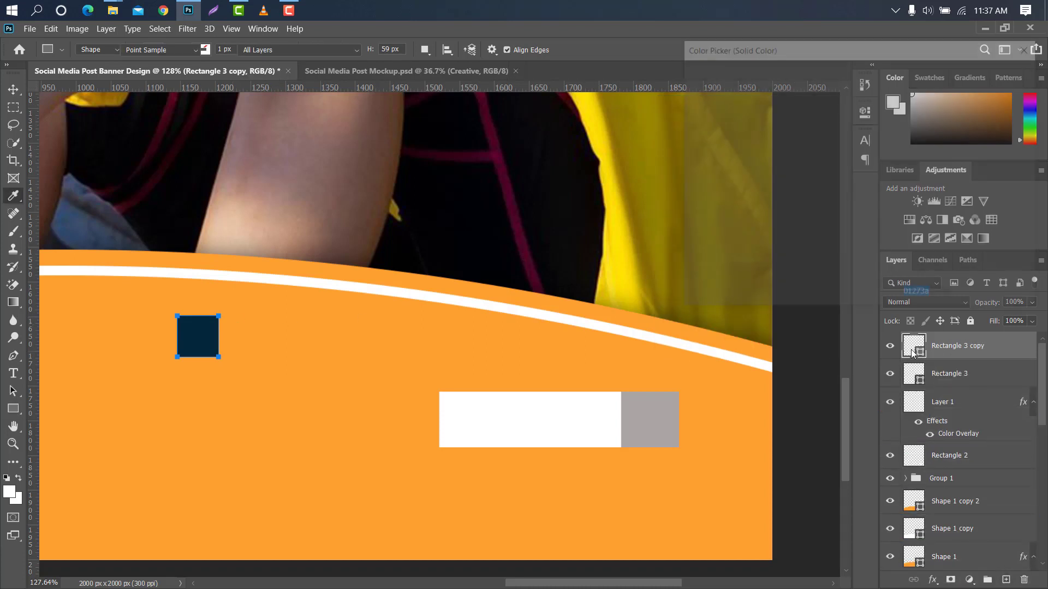
left_click_drag(697, 109, 659, 60)
left_click(996, 73)
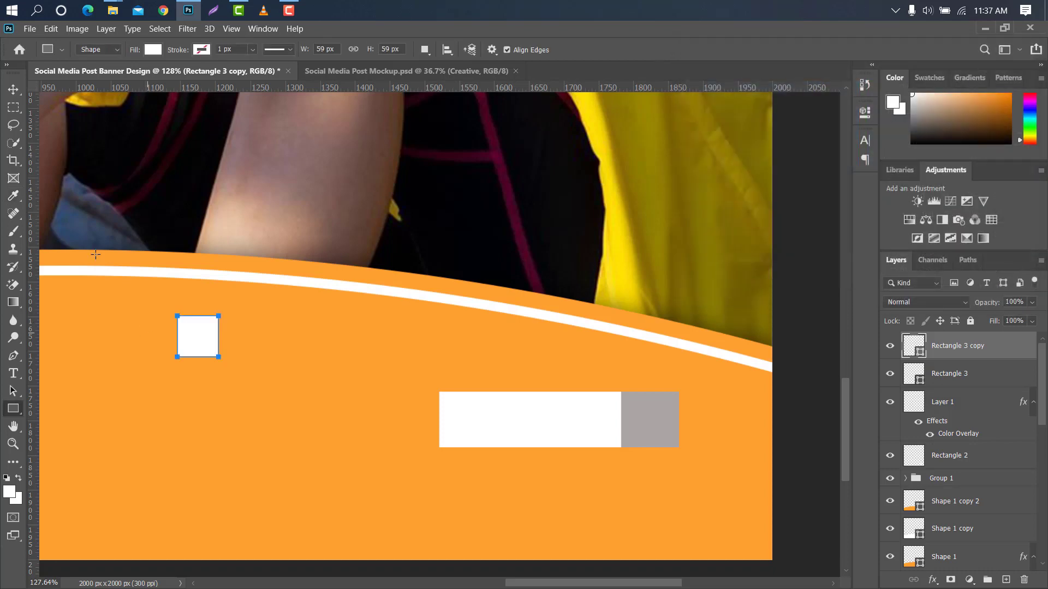
- Move the white square copy about 11 px left and 9 px down, exposing the dark square's top and right edges
scroll(175, 306, "up", 2)
scroll(176, 306, "up", 2)
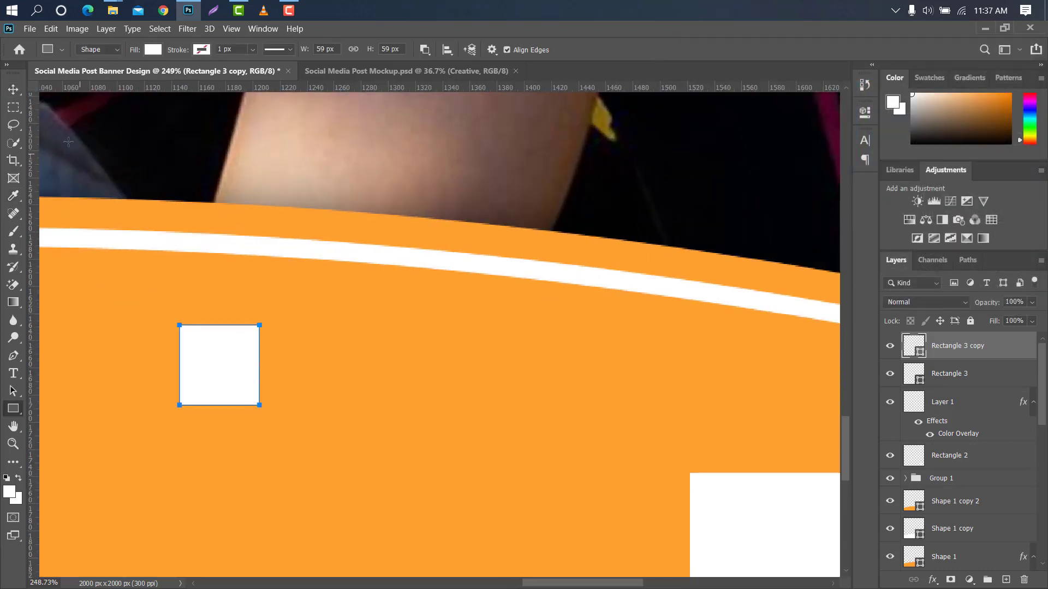
key("v")
key("ctrl+t")
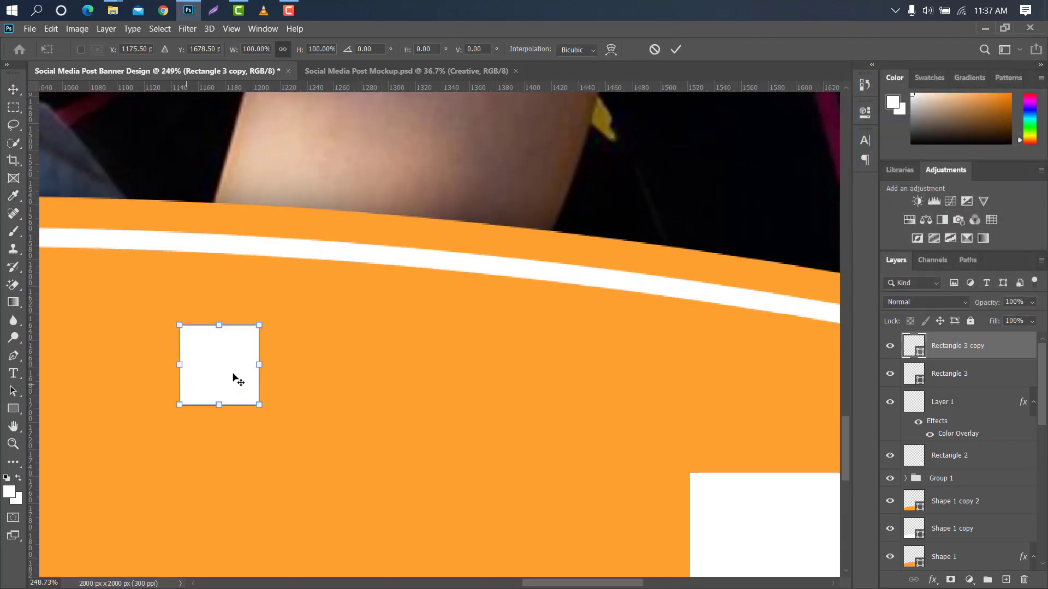
left_click_drag(236, 362, 225, 376)
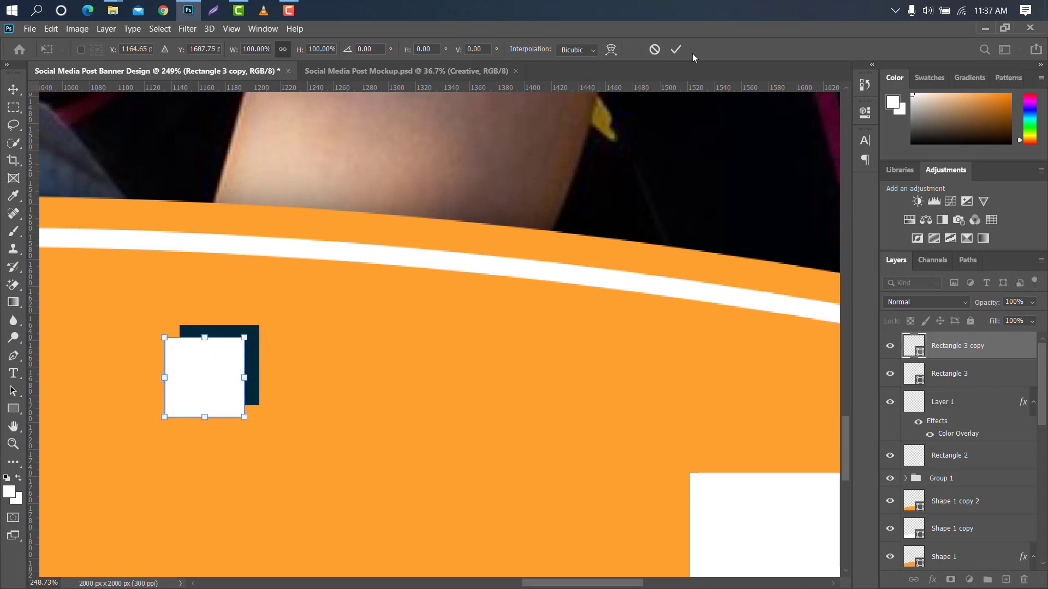
left_click(676, 49)
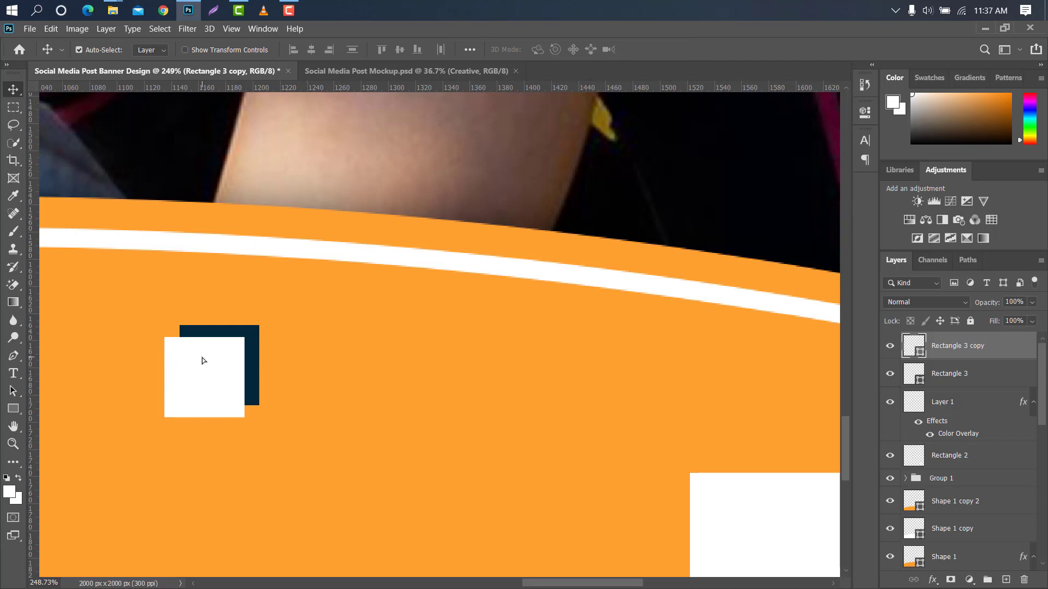
- Rasterize the dark square, cut the white square's area out of it, and delete the white copy, leaving an L-shaped corner
scroll(299, 275, "down", 4)
scroll(299, 275, "up", 1)
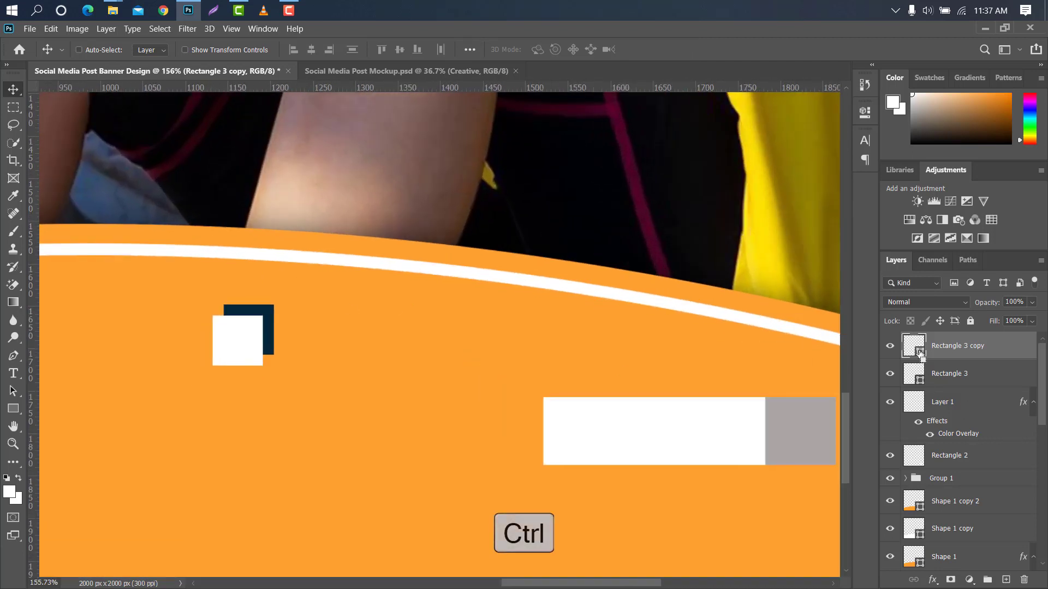
left_click(920, 375, "ctrl")
right_click(985, 379)
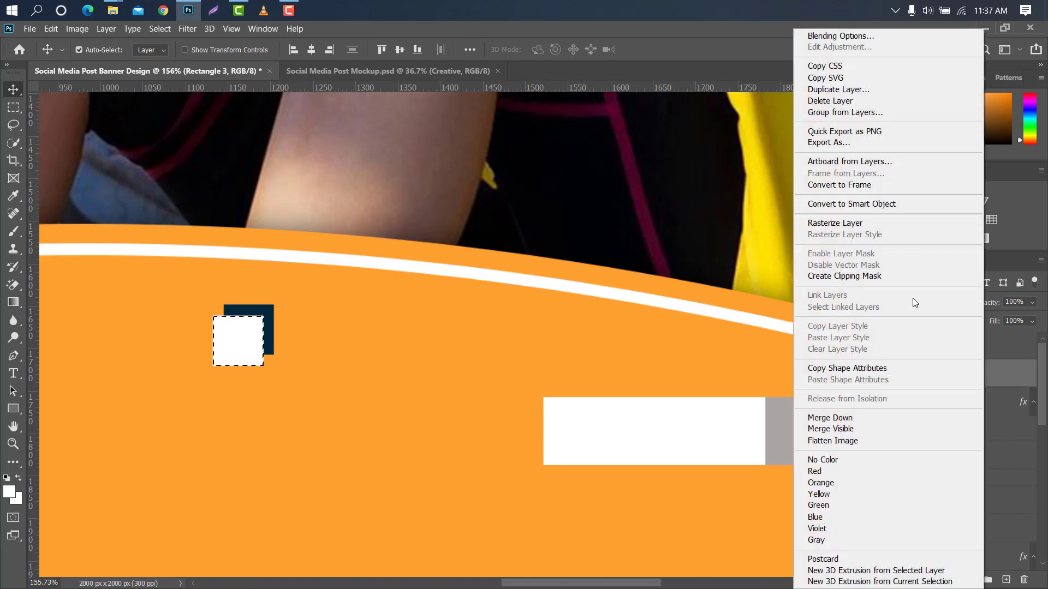
left_click(869, 226)
key("Delete")
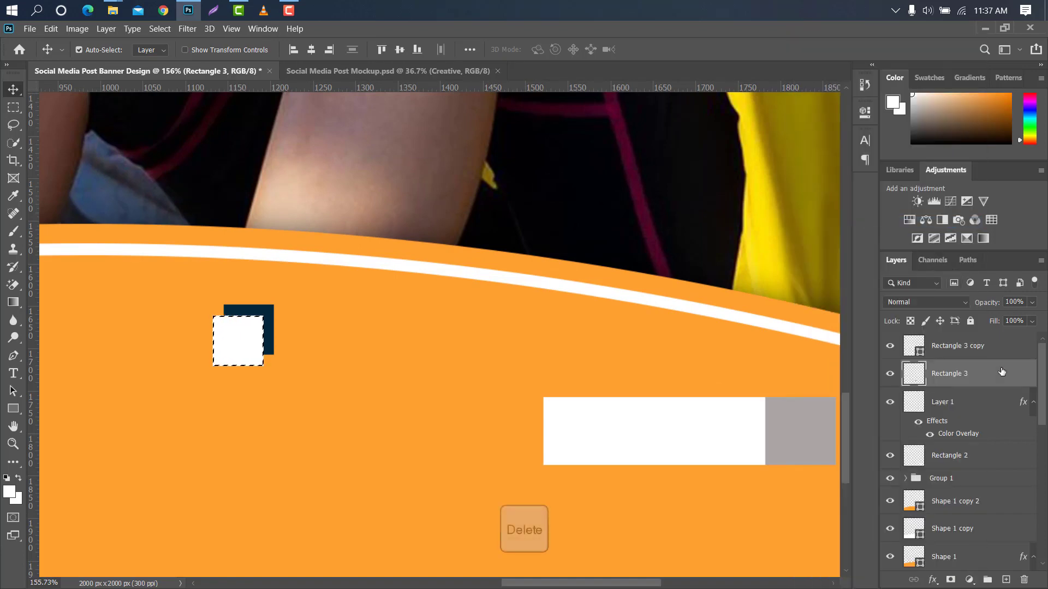
left_click_drag(1004, 347, 1024, 579)
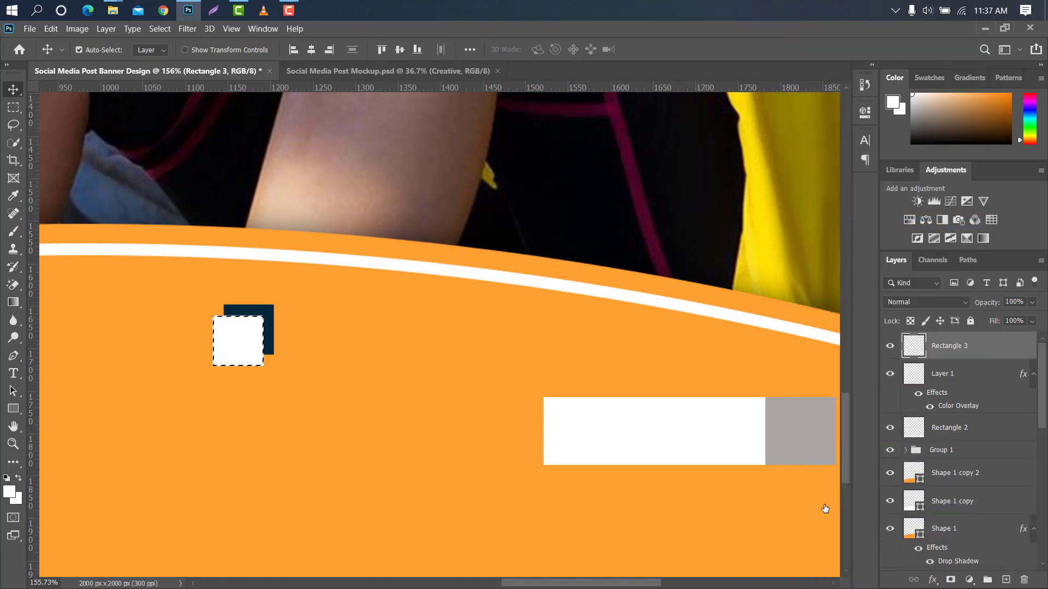
key("ctrl+d")
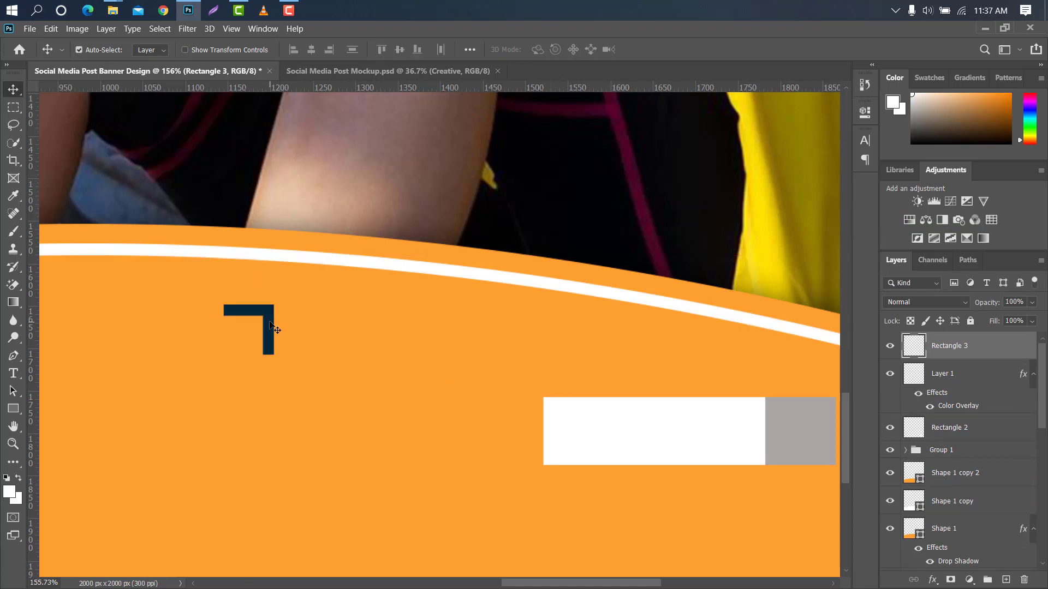
- Rotate the dark corner shape 45°, scale it to about 69%, and place it as an arrow on the bar's grey end
key("ctrl+t")
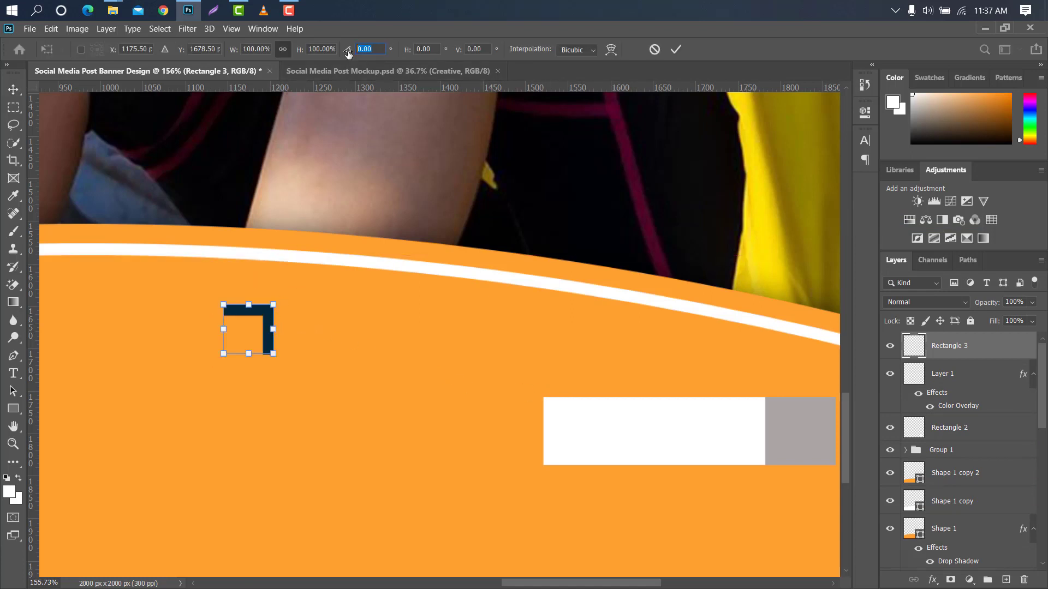
type("45")
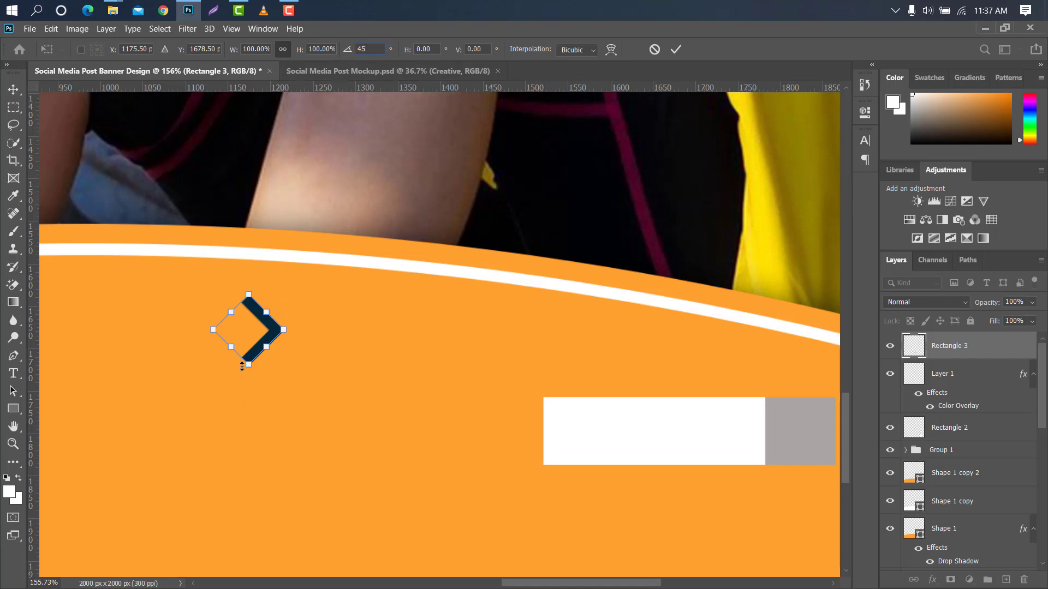
left_click_drag(254, 327, 799, 405)
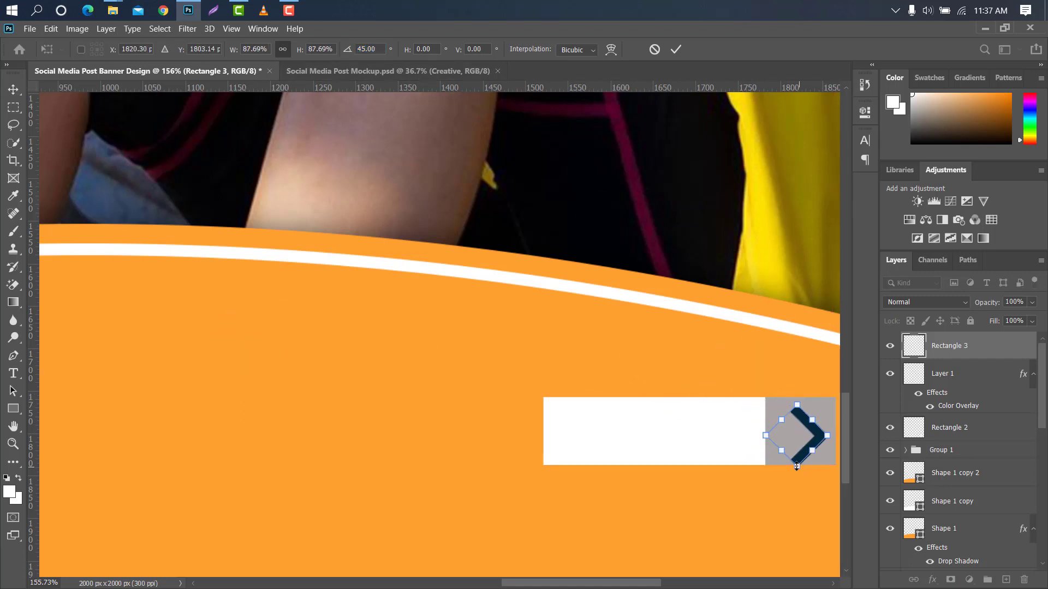
left_click_drag(797, 466, 797, 457)
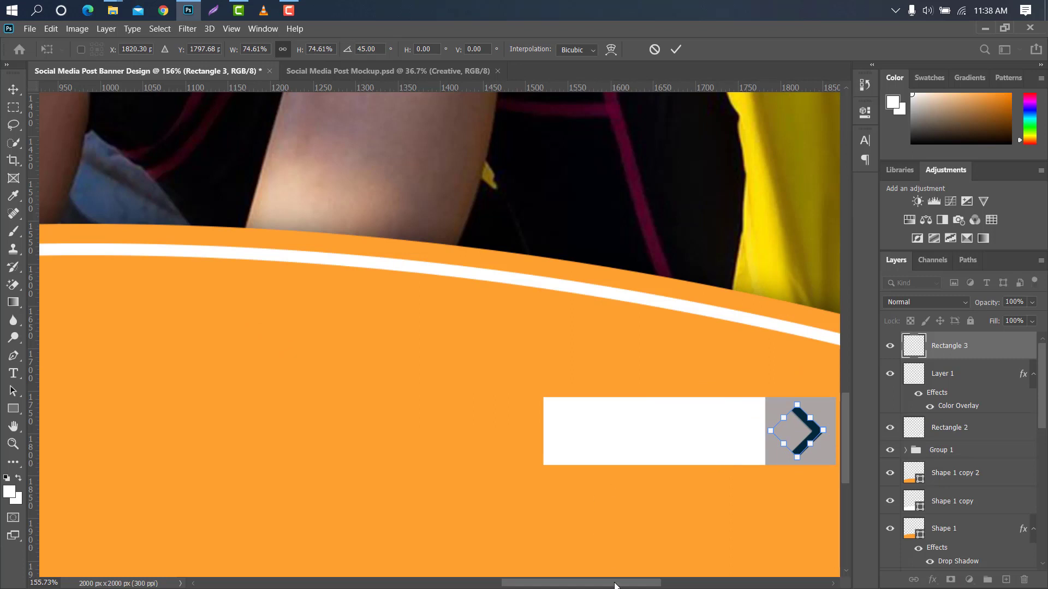
left_click_drag(615, 585, 666, 585)
left_click_drag(537, 405, 541, 408)
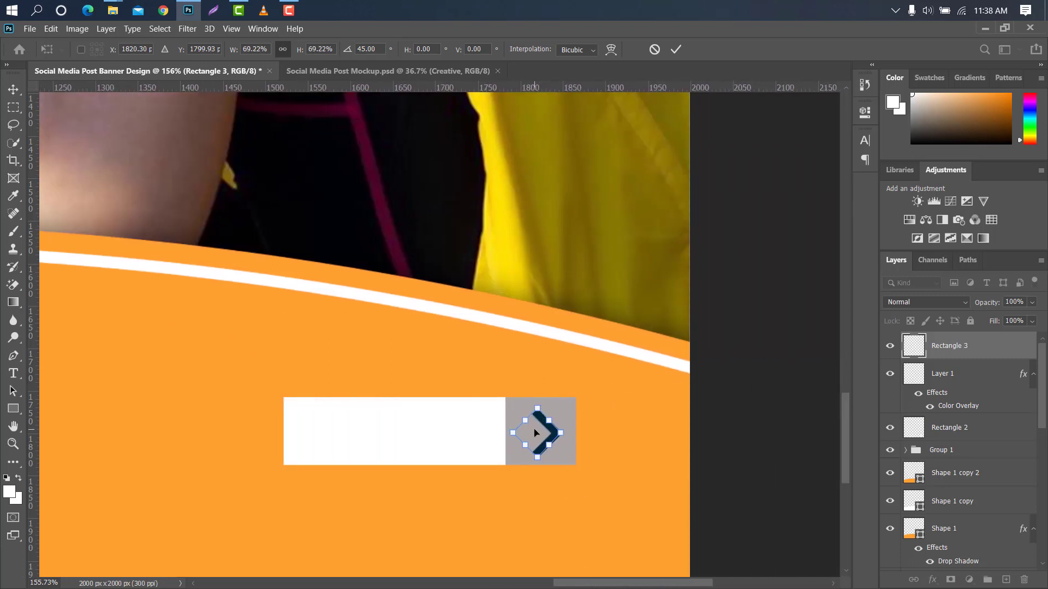
left_click(675, 49)
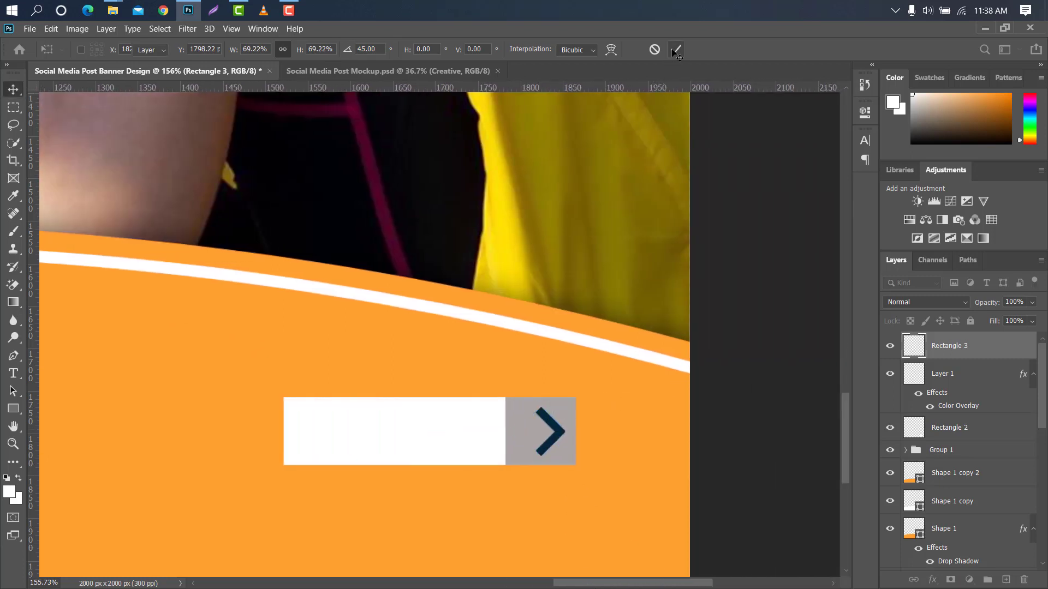
- Apply a black Color Overlay (#000000) to the arrow's layer
double_click(995, 348)
left_click(561, 219)
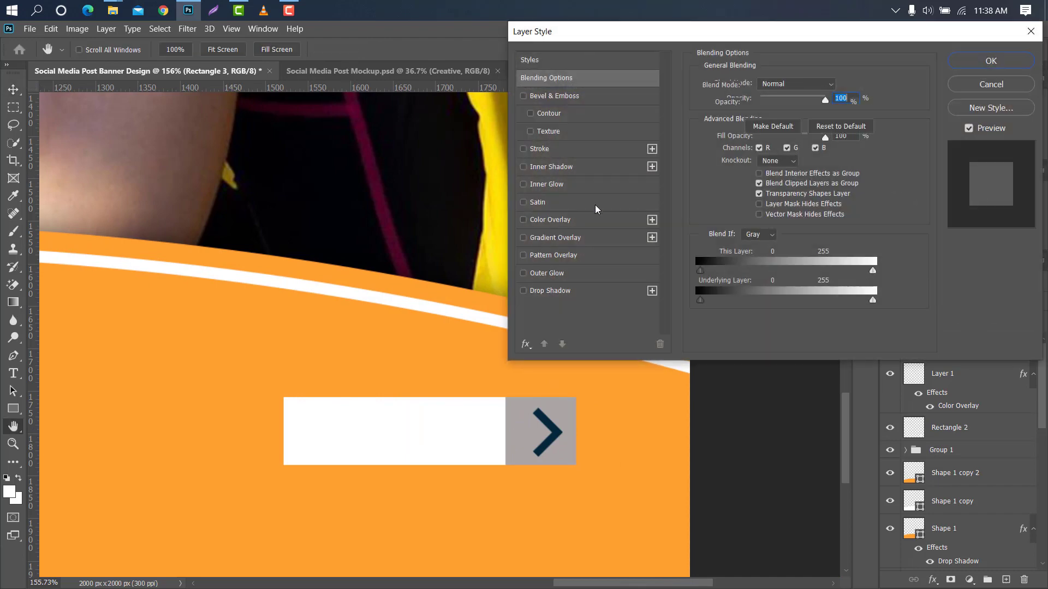
left_click(838, 85)
type("000000")
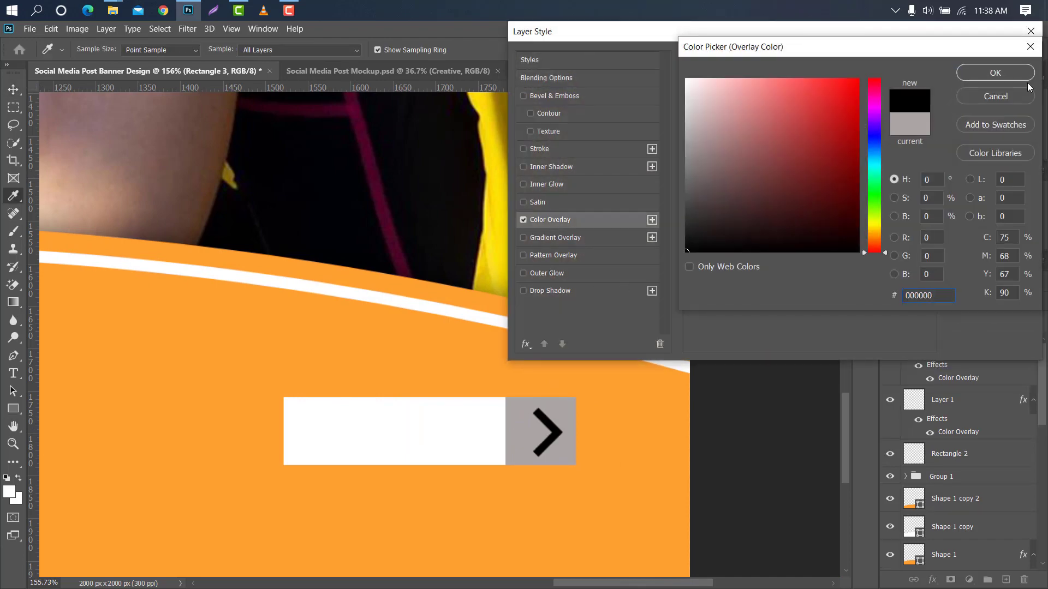
left_click(995, 72)
left_click(992, 64)
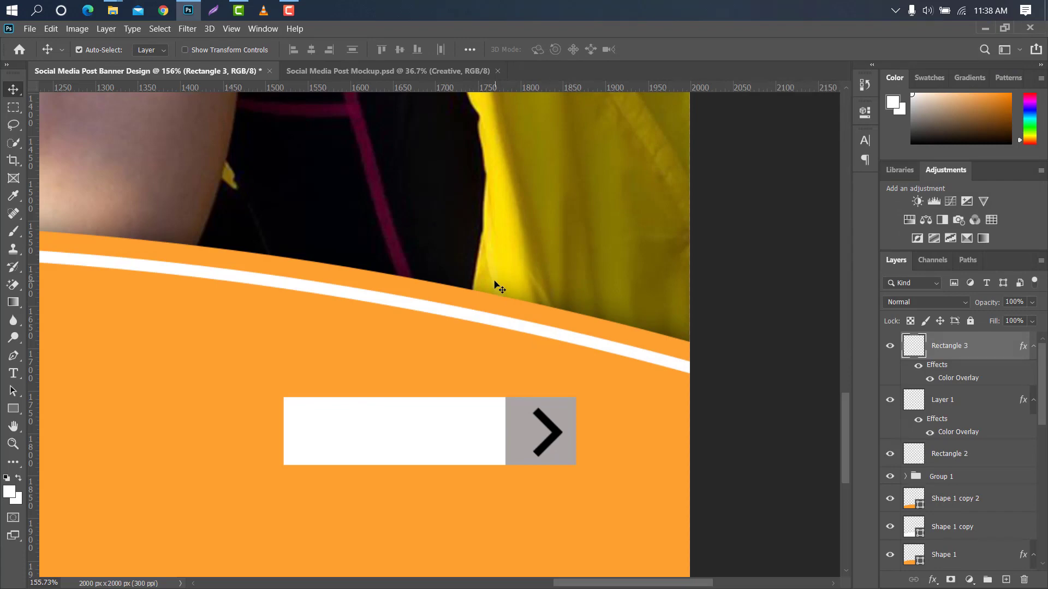
- Add the text "JOIN US" on the orange area, just above and left of the white bar
scroll(500, 289, "down", 8)
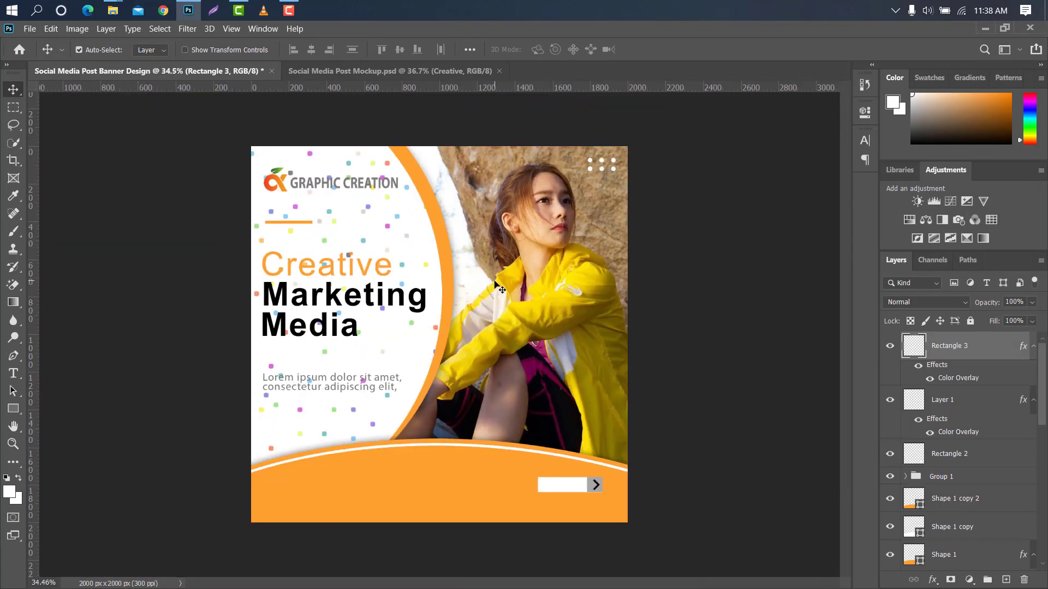
scroll(663, 471, "up", 3)
scroll(842, 311, "down", 3)
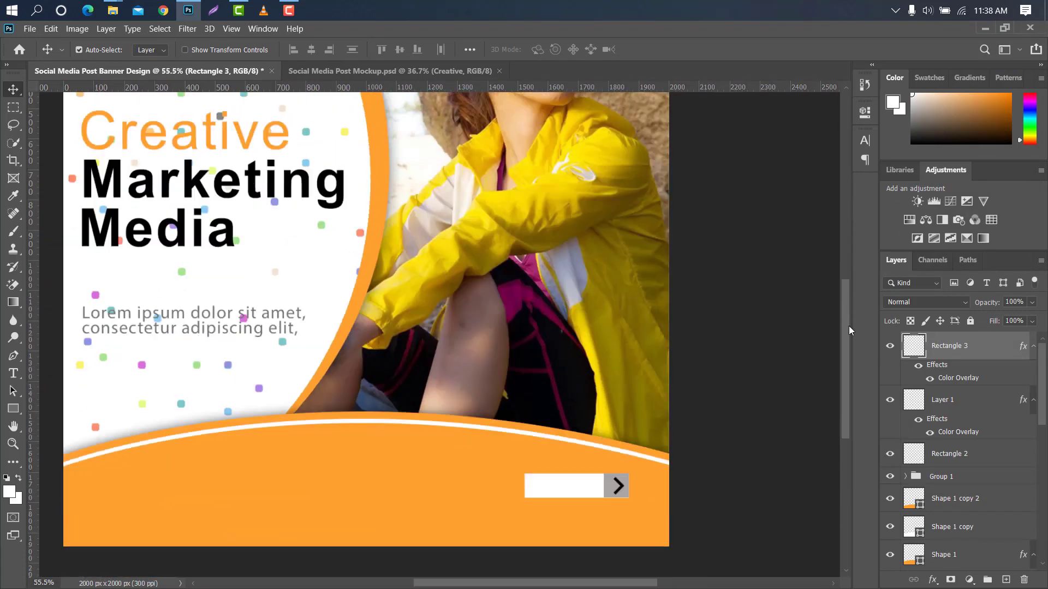
scroll(655, 345, "up", 2)
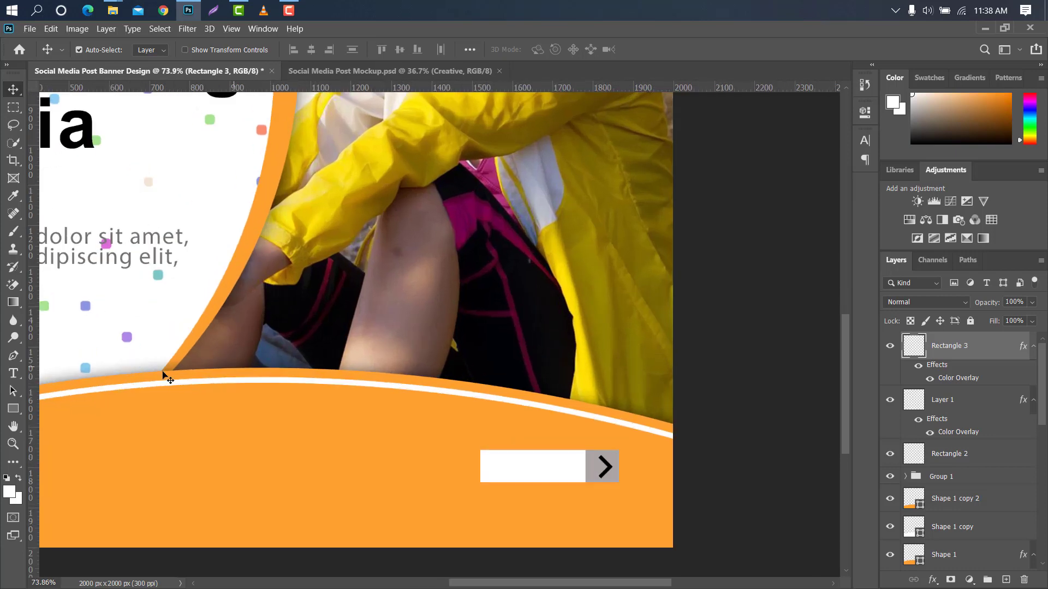
left_click(14, 374)
left_click(390, 433)
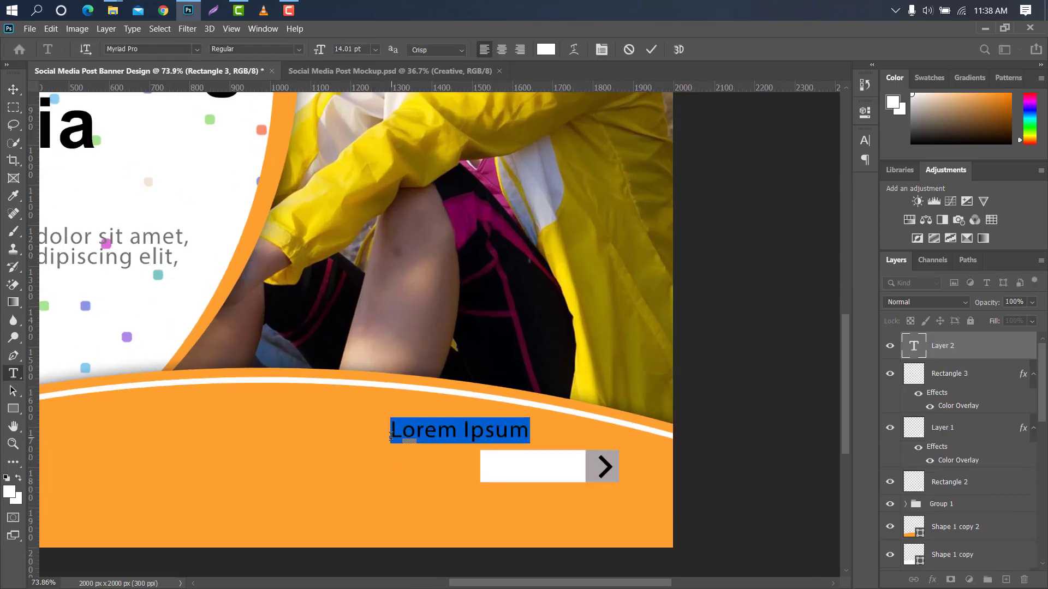
type("JOIN US")
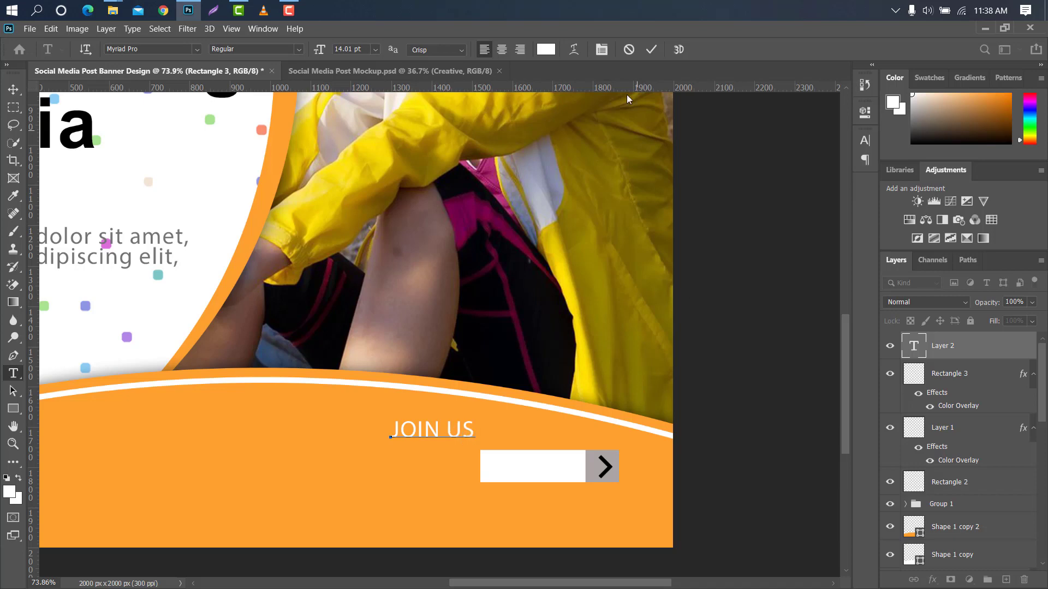
left_click(652, 49)
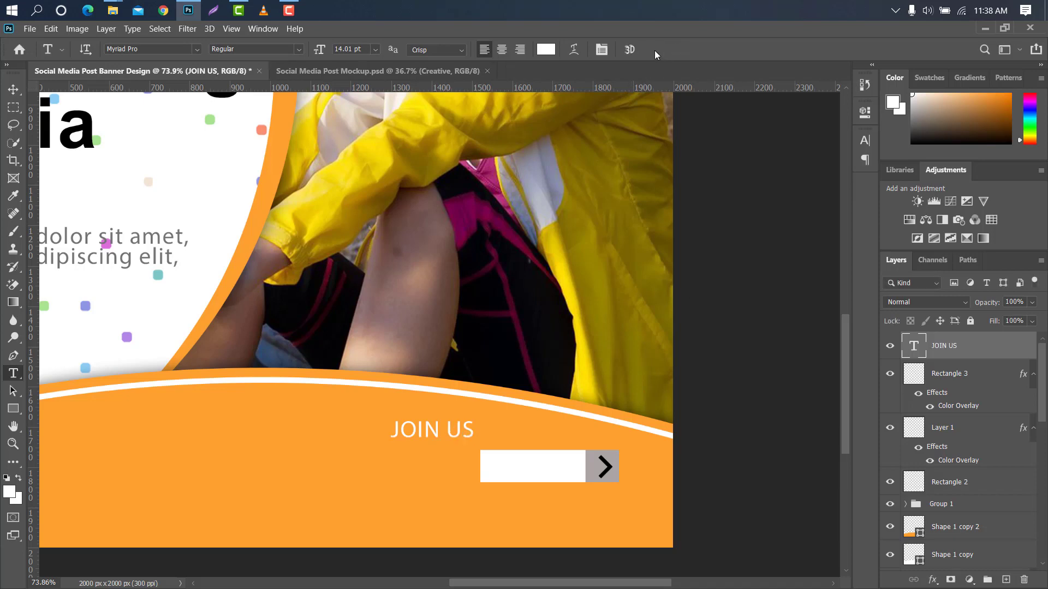
- Move the "JOIN US" text onto the white part of the button bar
key("ctrl+t")
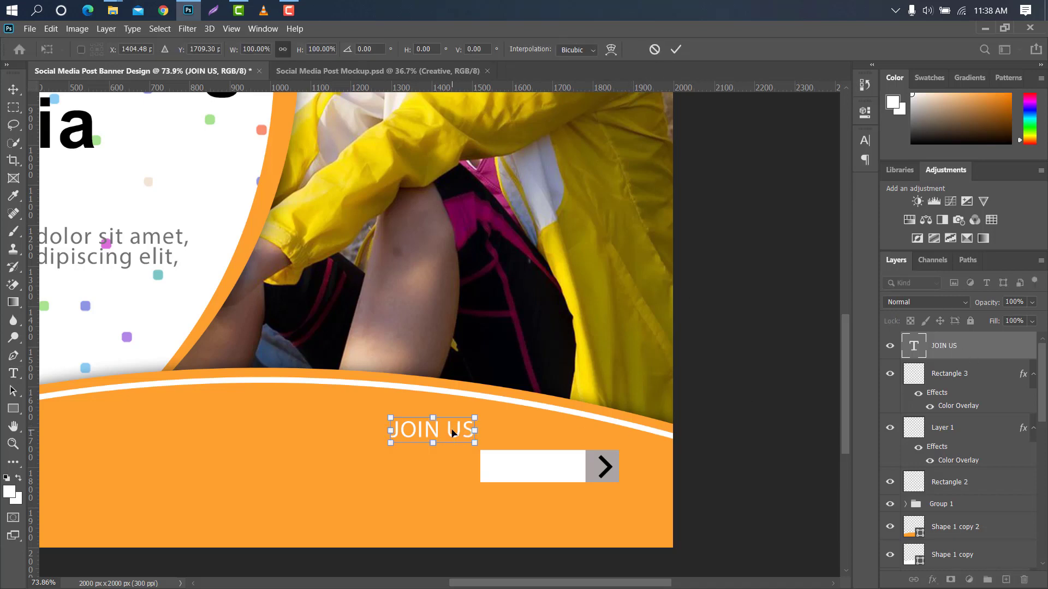
left_click_drag(453, 434, 555, 468)
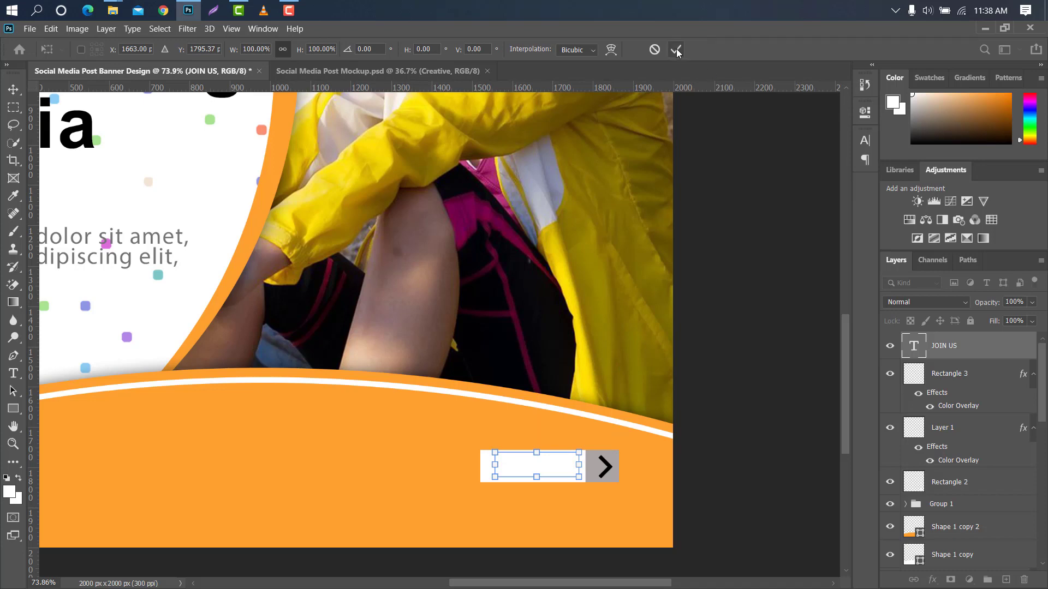
key("Return")
- Set the "JOIN US" text colour to the banner's orange (#ffa030) and its font style to Bold
left_click(864, 146)
left_click(835, 221)
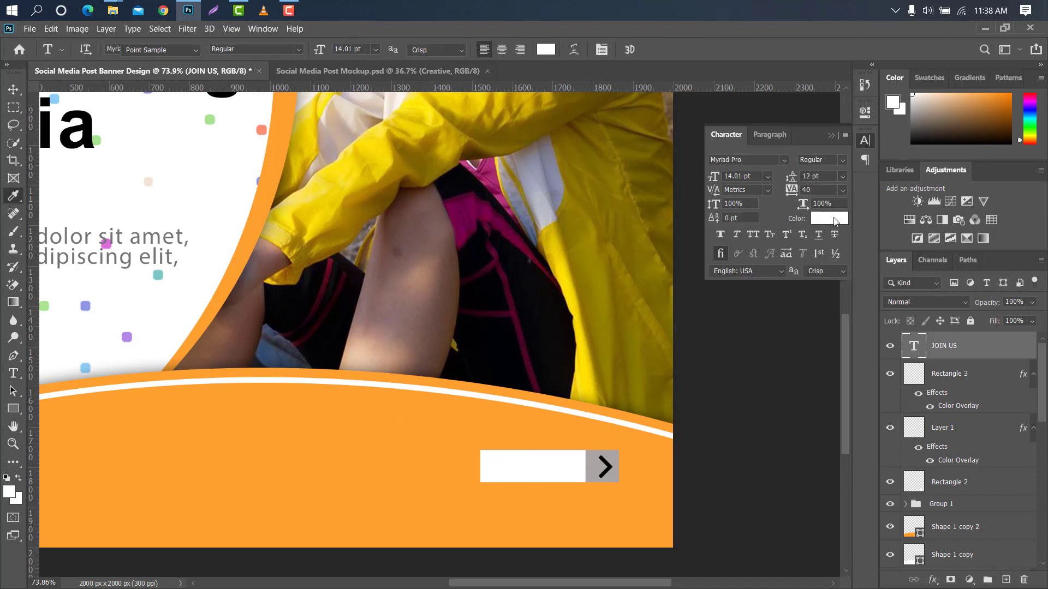
left_click(632, 448)
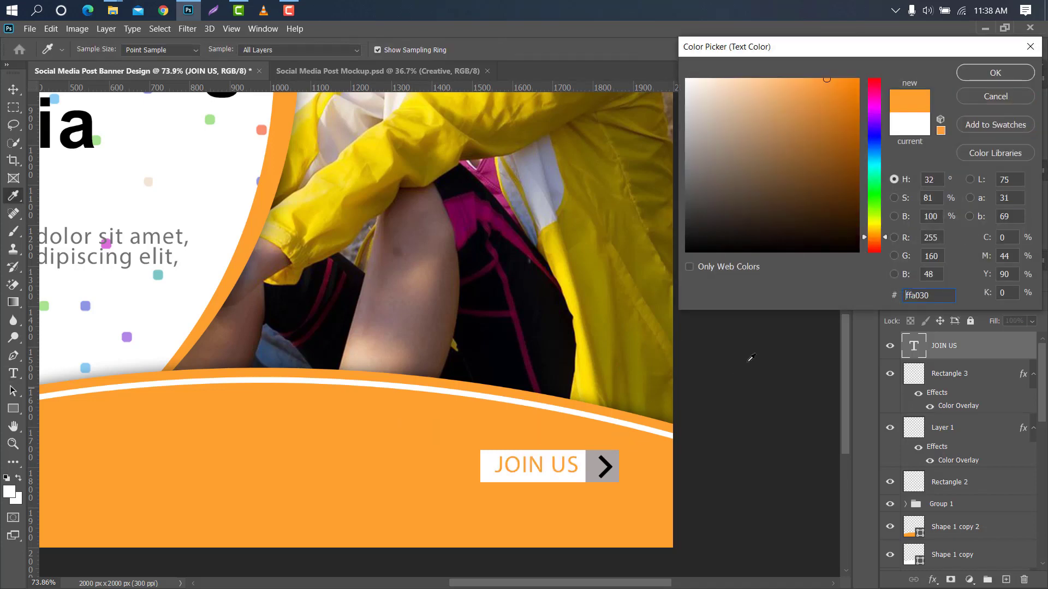
left_click(992, 78)
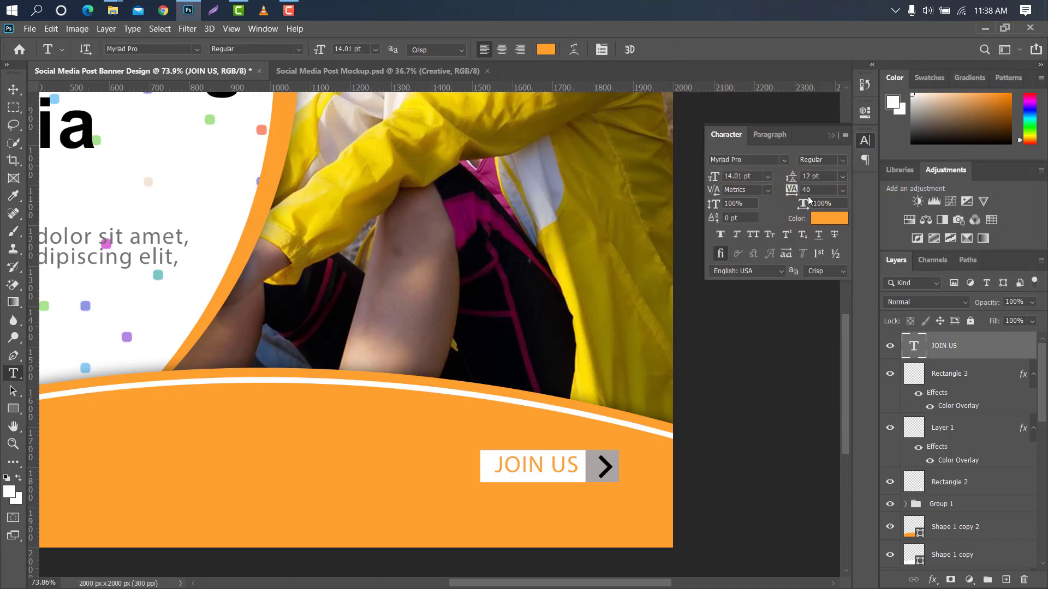
left_click(843, 161)
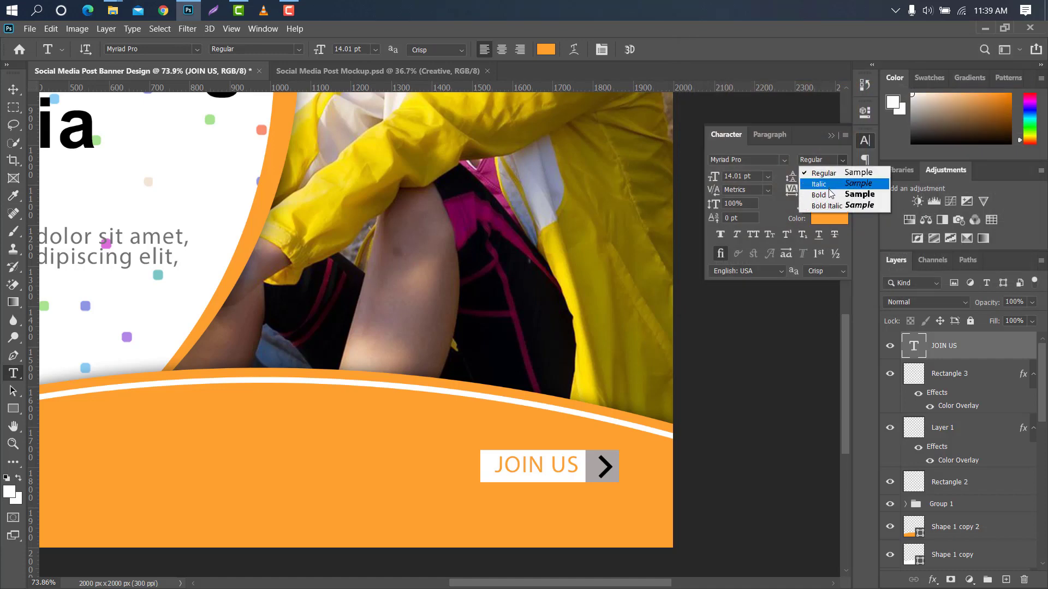
left_click(813, 195)
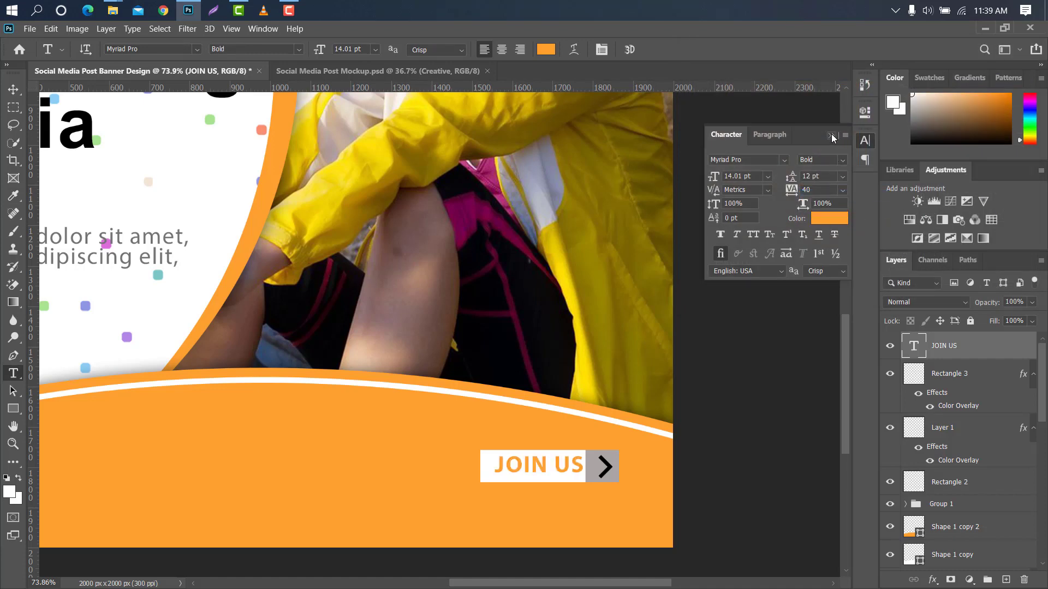
left_click(830, 135)
key("v")
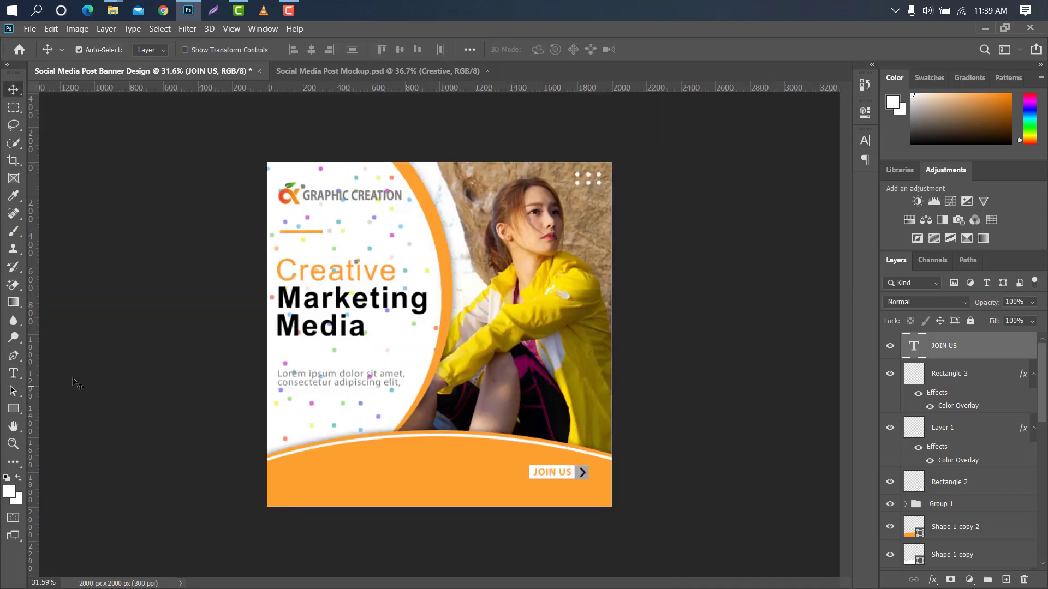
left_click(15, 373)
scroll(571, 446, "up", 5)
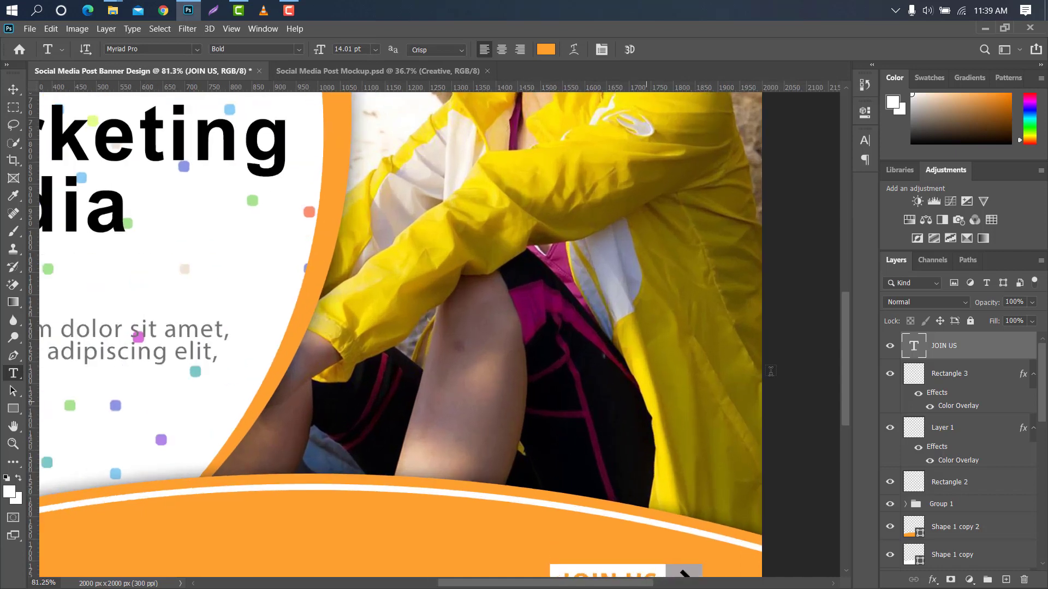
left_click_drag(848, 335, 846, 375)
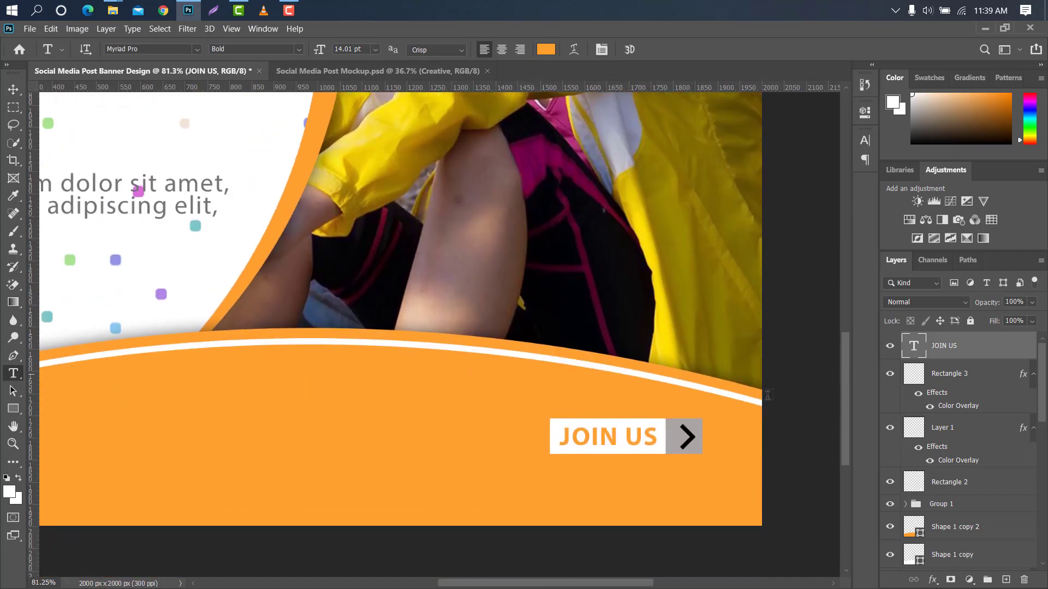
left_click(499, 437)
key("BackSpace")
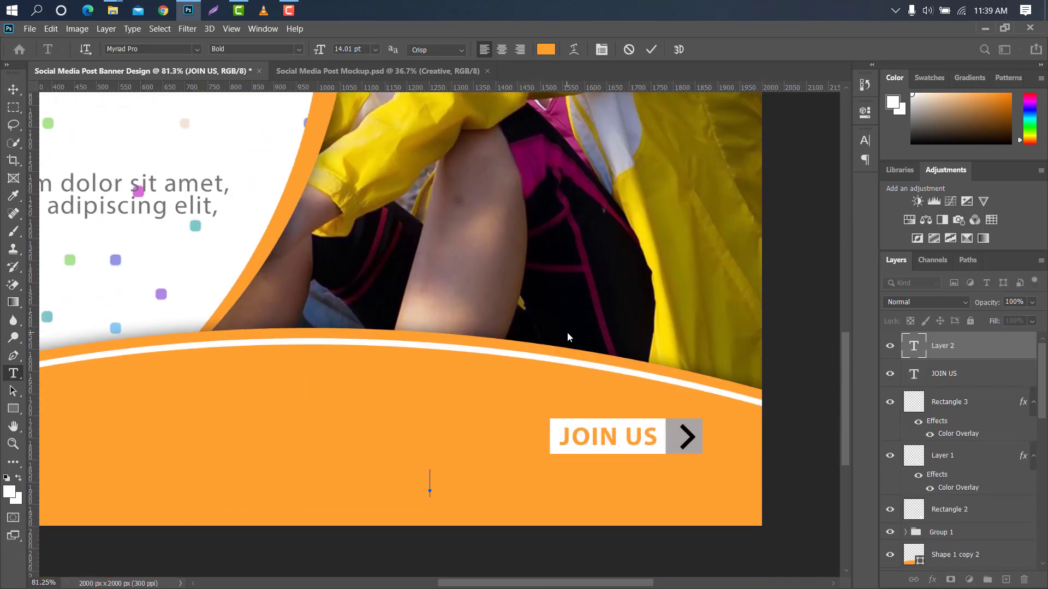
left_click(545, 53)
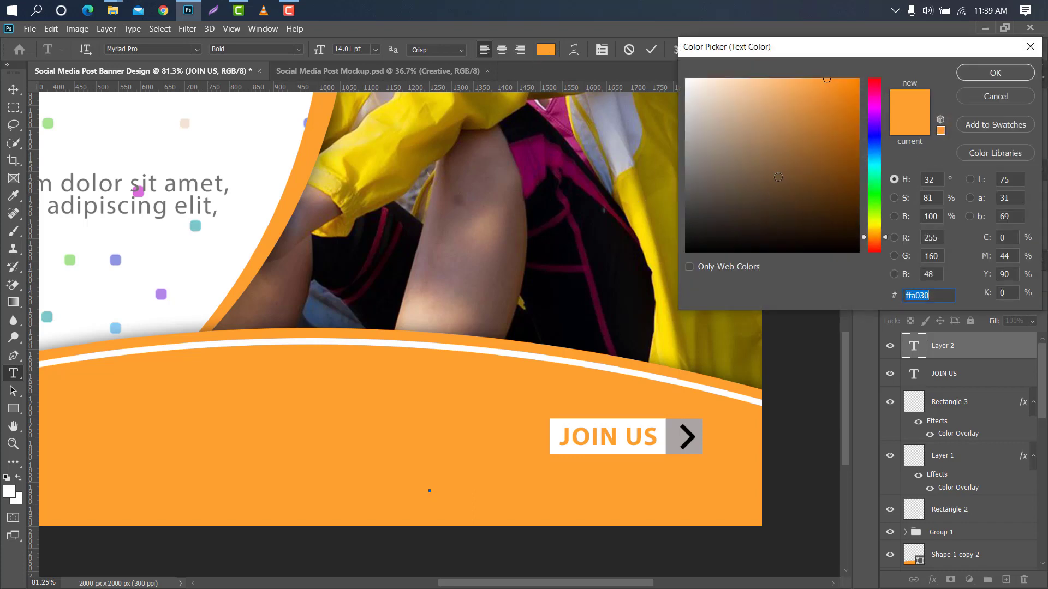
left_click_drag(787, 154, 685, 78)
left_click(995, 73)
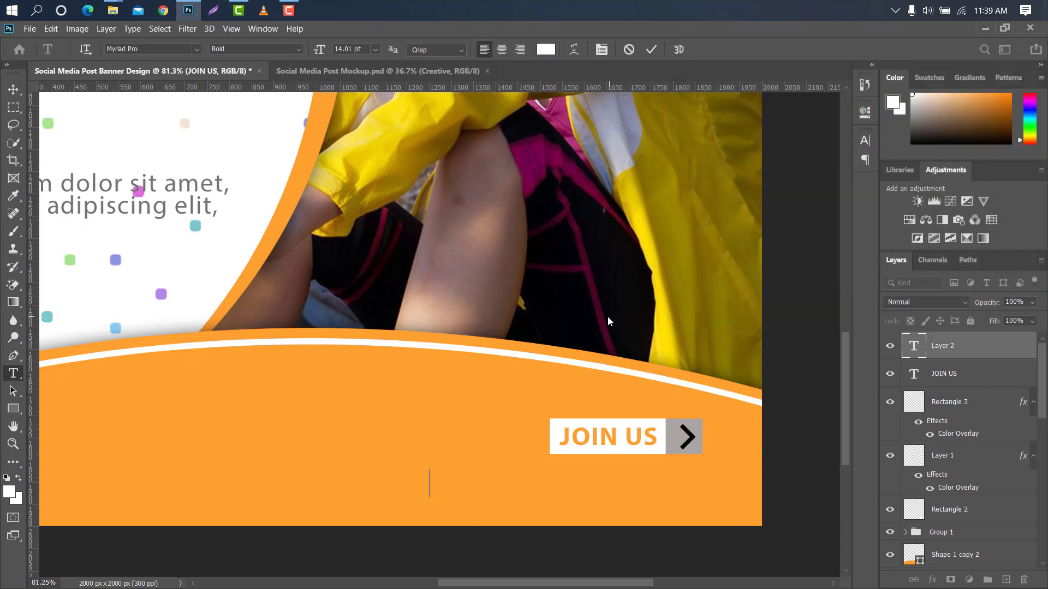
type("www.y")
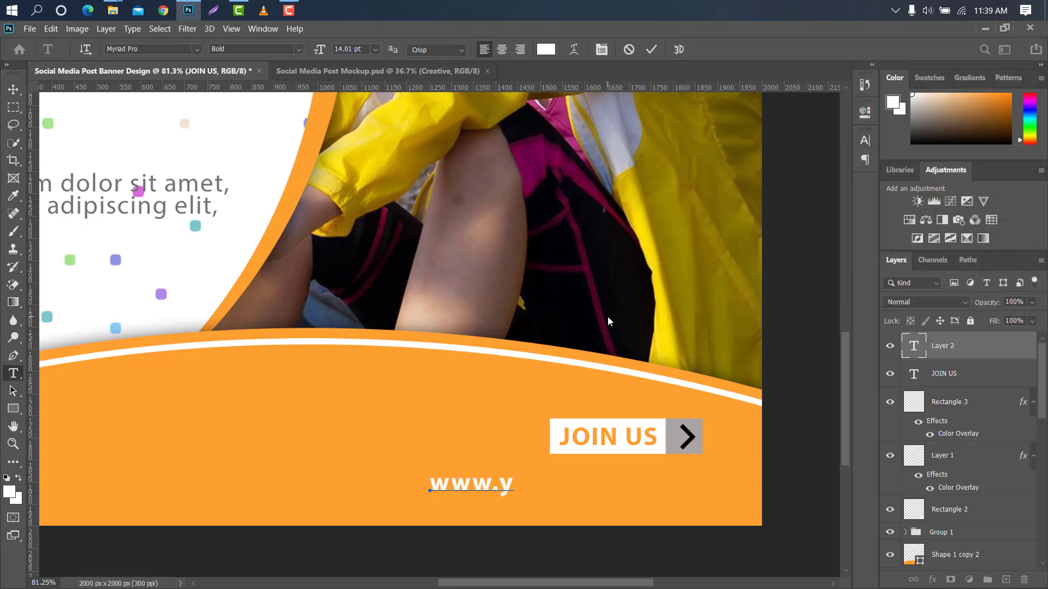
type("ourwebsite.com")
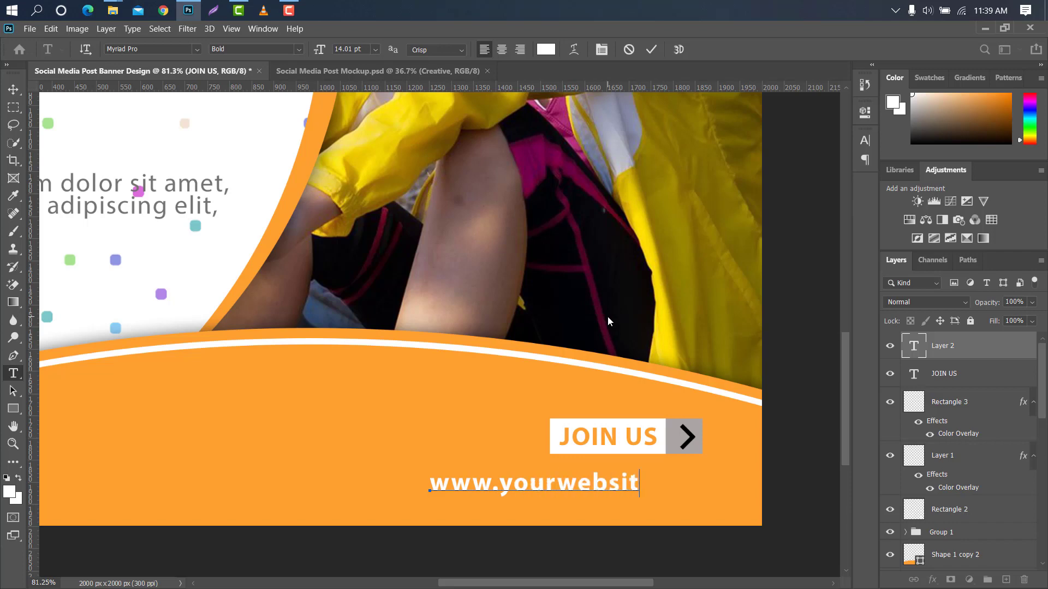
left_click(650, 50)
- Set the website text's font style to Regular and adjust its tracking
left_click(865, 141)
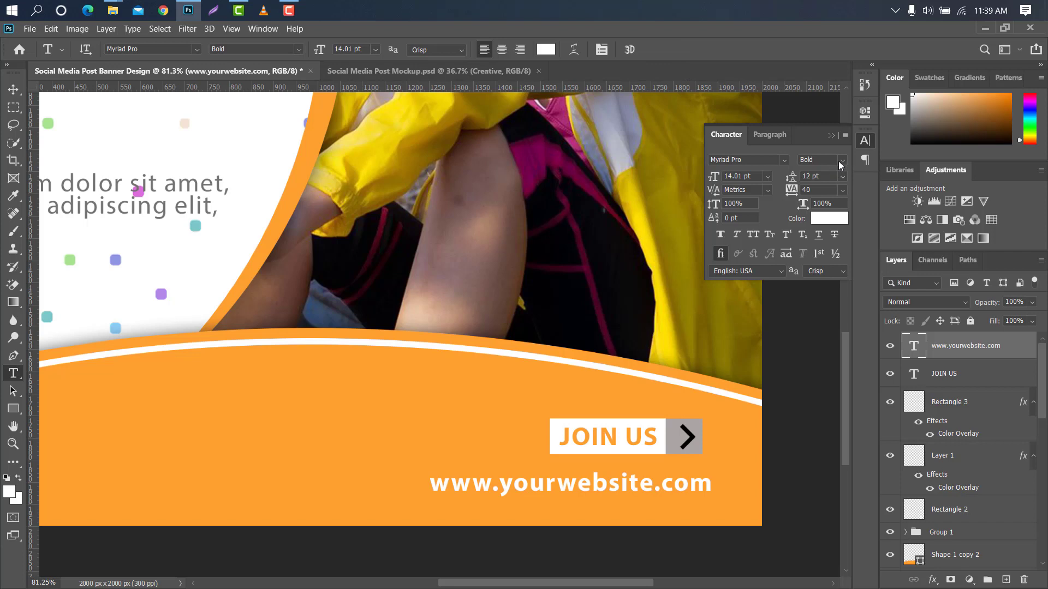
left_click(840, 161)
left_click(806, 170)
left_click_drag(799, 191, 800, 190)
left_click(829, 136)
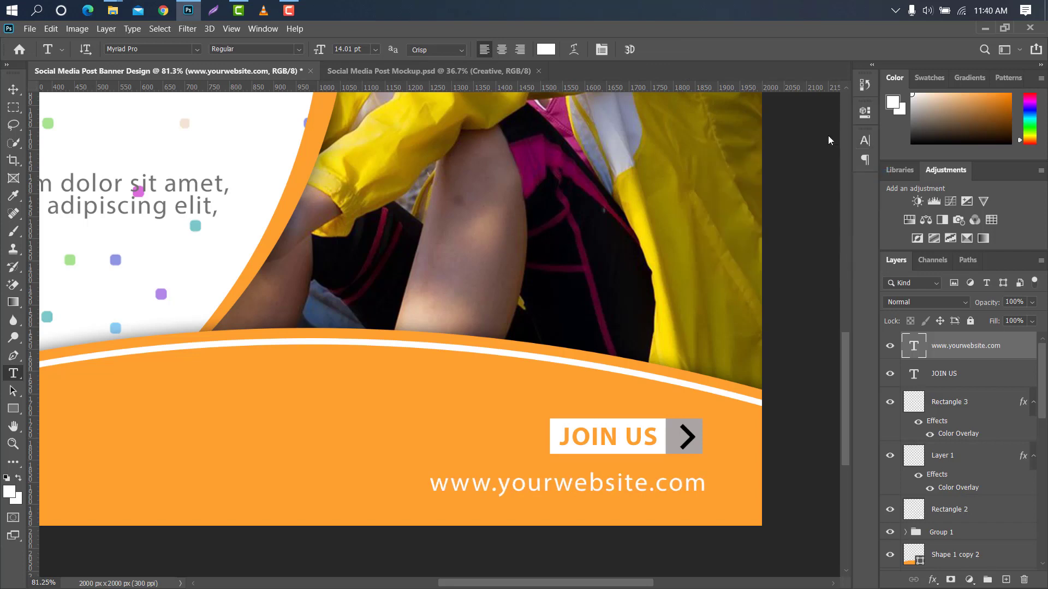
- Scale the website text to about 83.7% and position it under the JOIN US button, lined up with the button's right edge
key("ctrl+t")
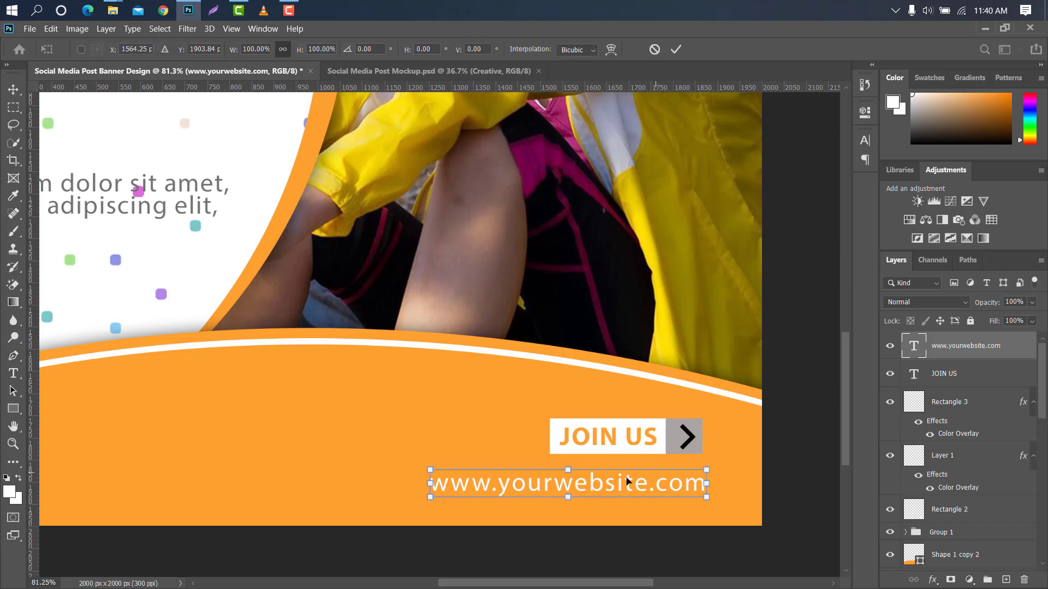
left_click_drag(431, 486, 463, 483)
left_click_drag(640, 487, 646, 481)
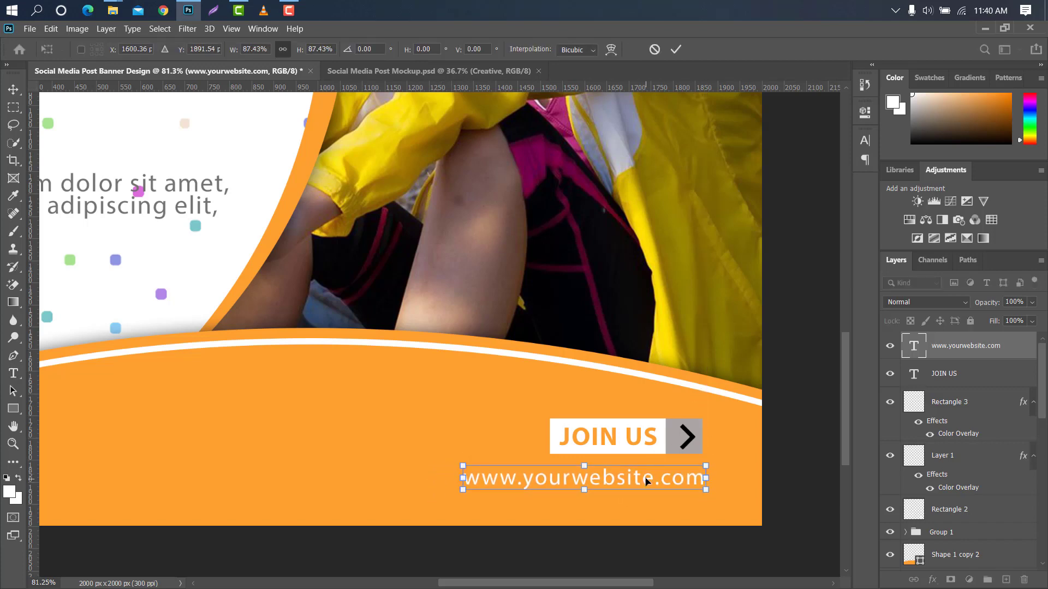
left_click_drag(459, 475, 474, 477)
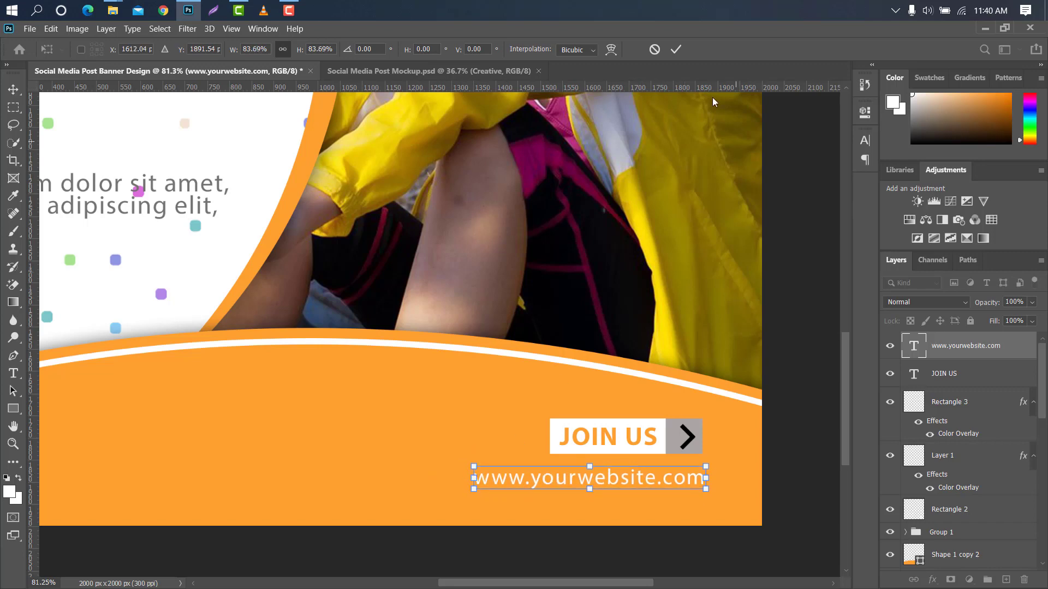
left_click(677, 50)
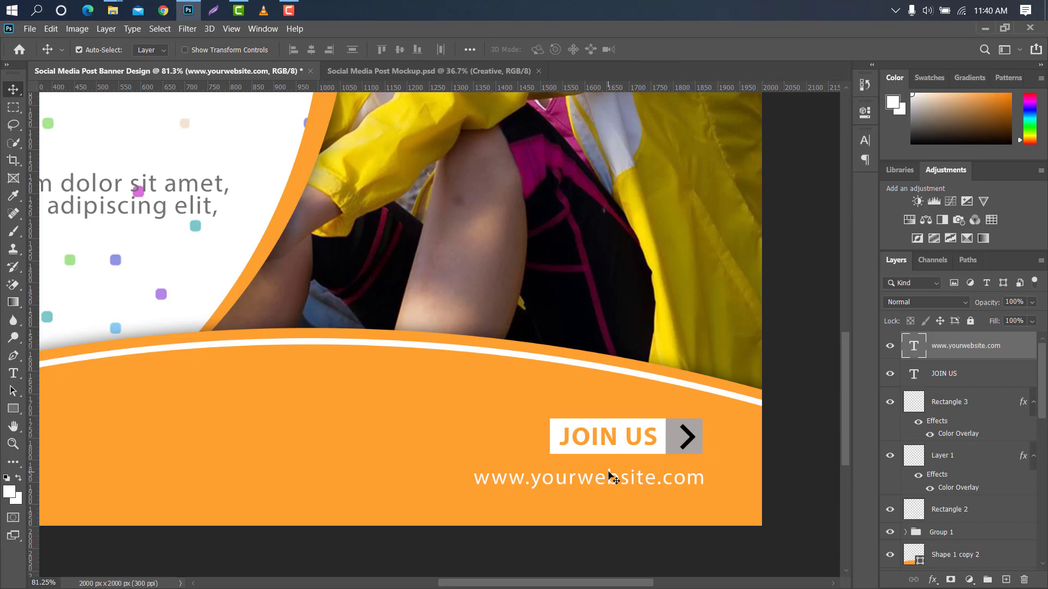
- Place the phone icon clipart4338324.png from the PNG Picture folder, scaled down small, on the left side of the orange footer
scroll(611, 479, "down", 5)
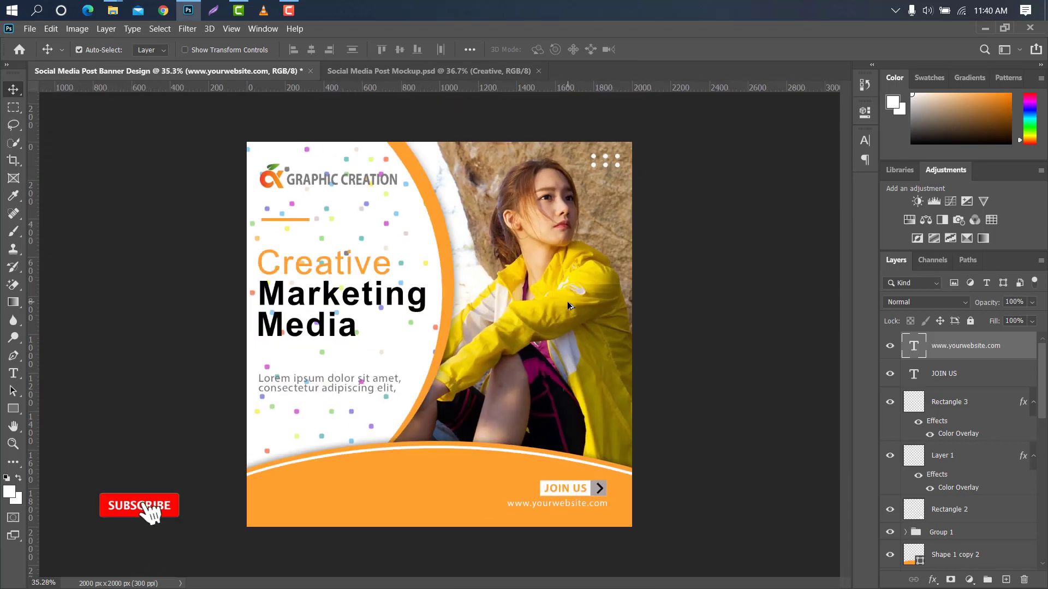
left_click(113, 10)
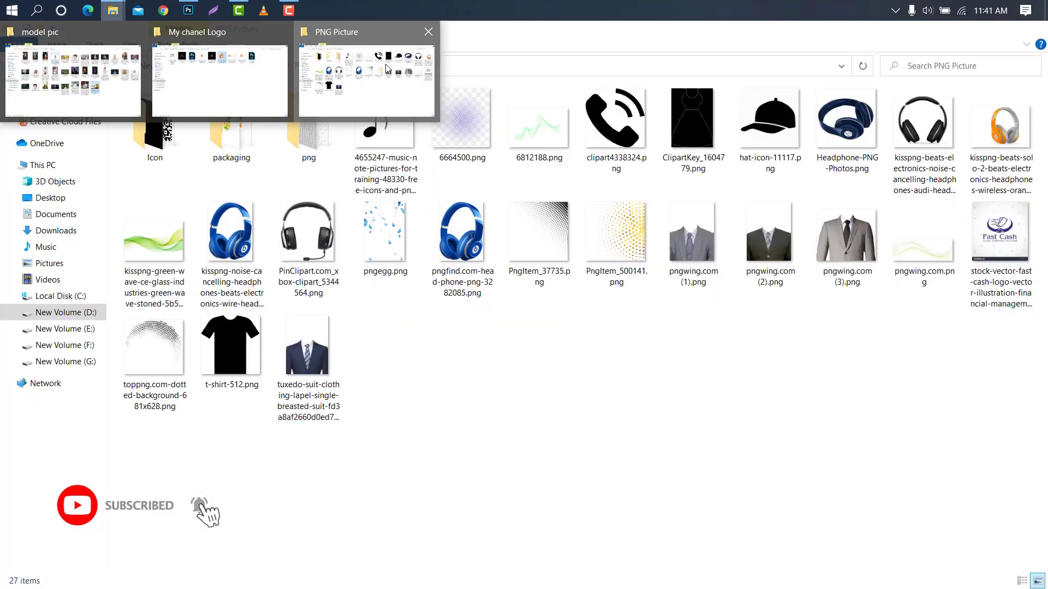
left_click(386, 68)
left_click_drag(616, 119, 319, 419)
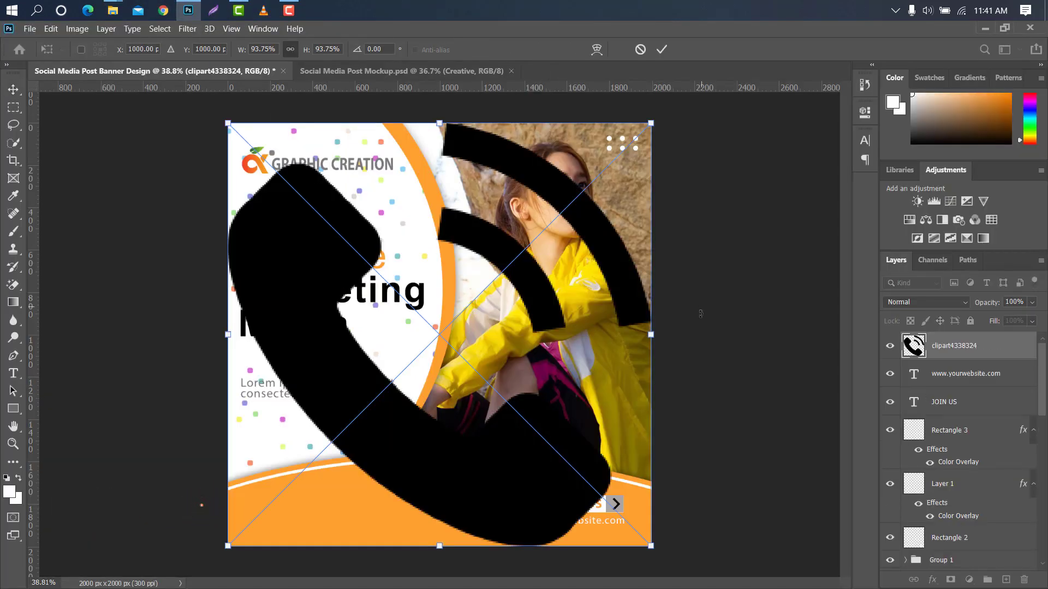
left_click_drag(658, 339, 280, 504)
left_click(666, 51)
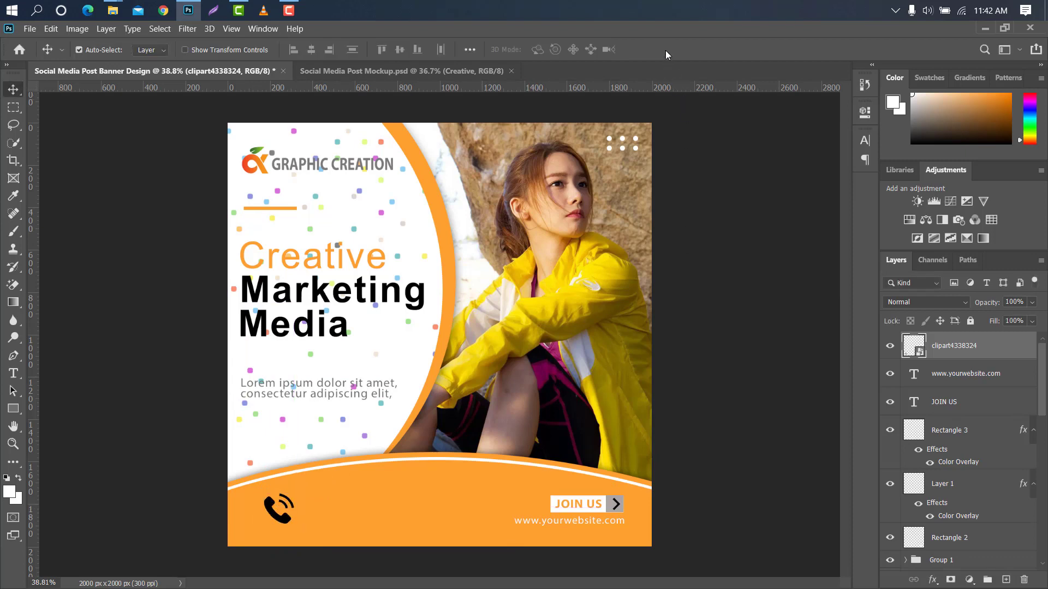
- Apply a white Color Overlay (#ffffff) to the phone icon and scale the icon to 5.61%
double_click(1007, 354)
left_click(550, 219)
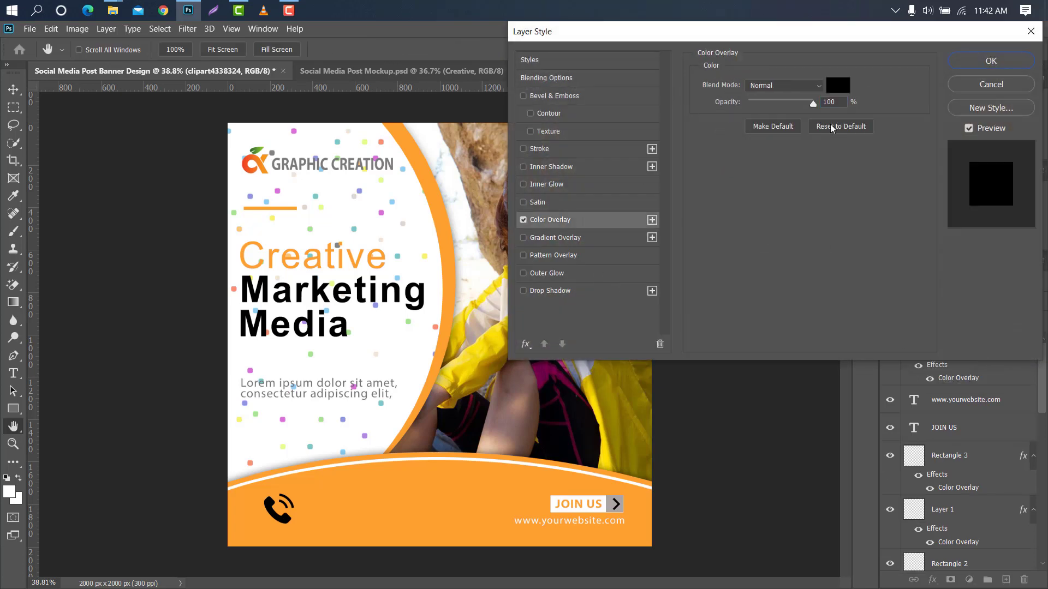
left_click(843, 85)
type("ffffff")
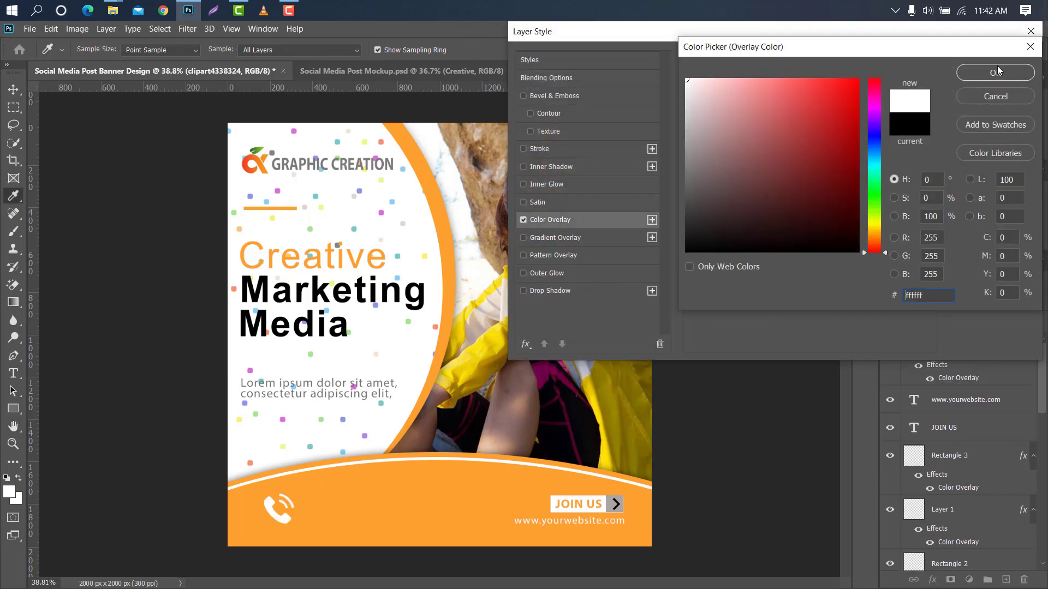
left_click(996, 72)
left_click(988, 64)
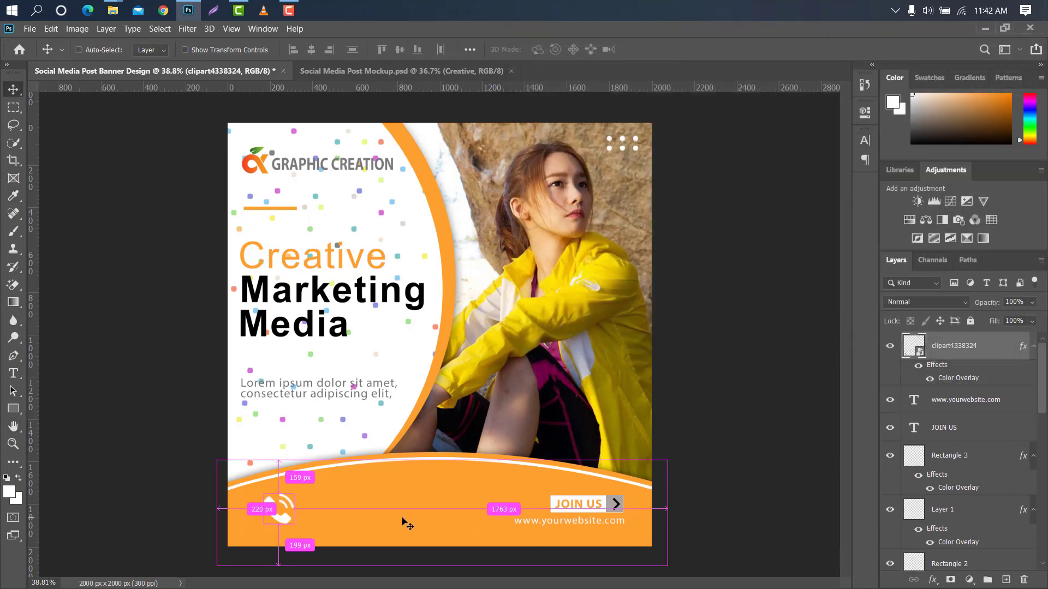
key("ctrl+t")
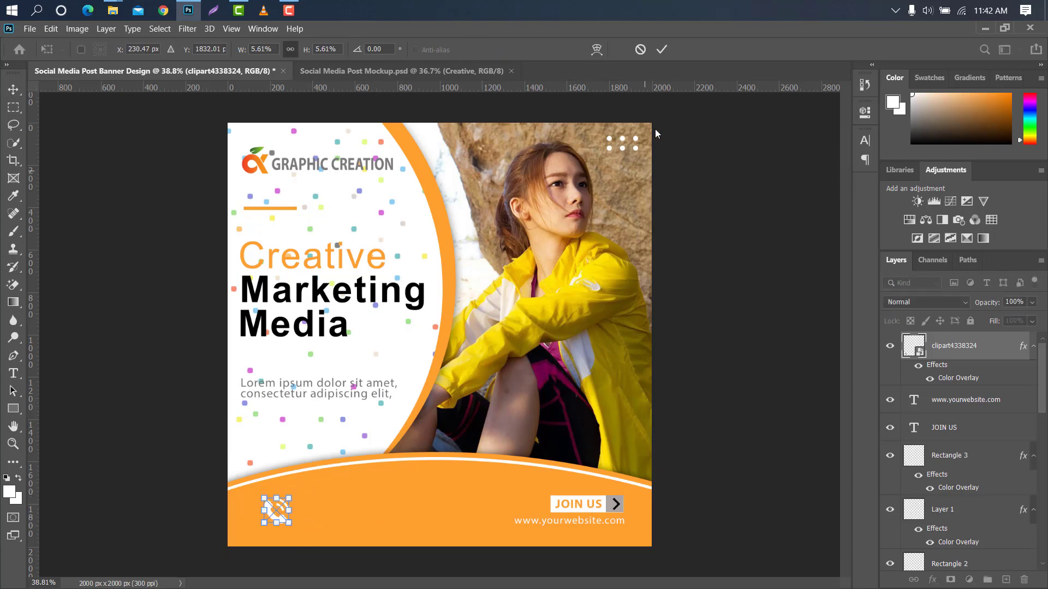
left_click(661, 50)
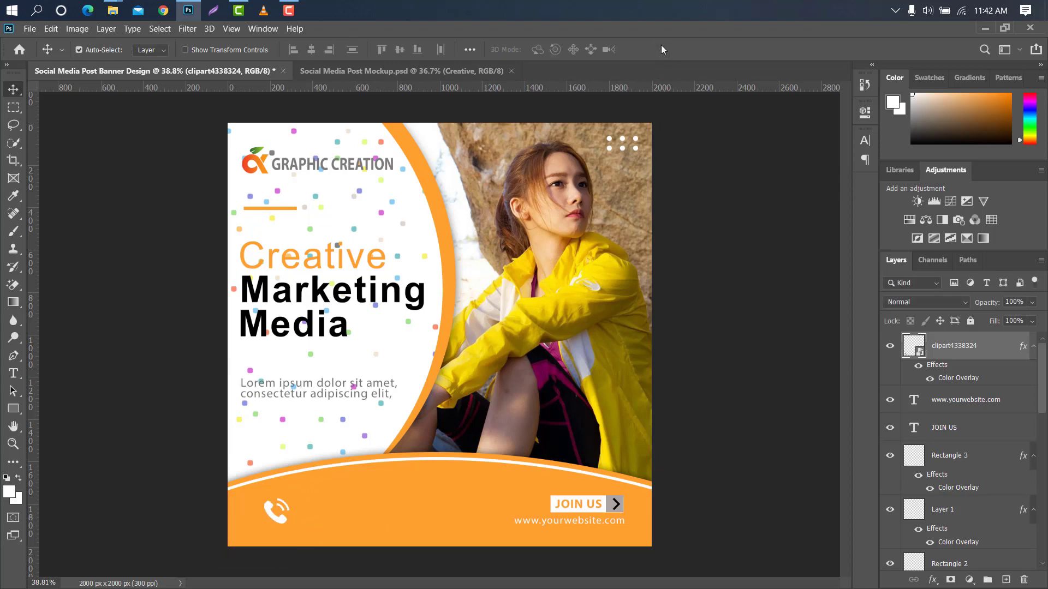
- Add the text "Contact Us" to the right of the phone icon and move it up level with the icon's upper half
left_click(13, 374)
left_click(301, 514)
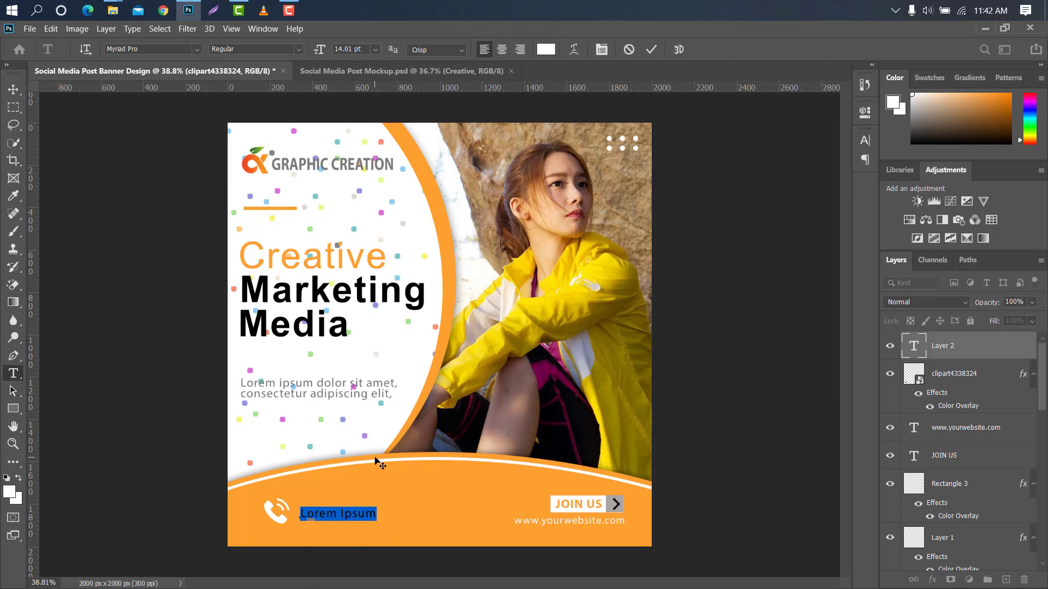
type("Contact Us")
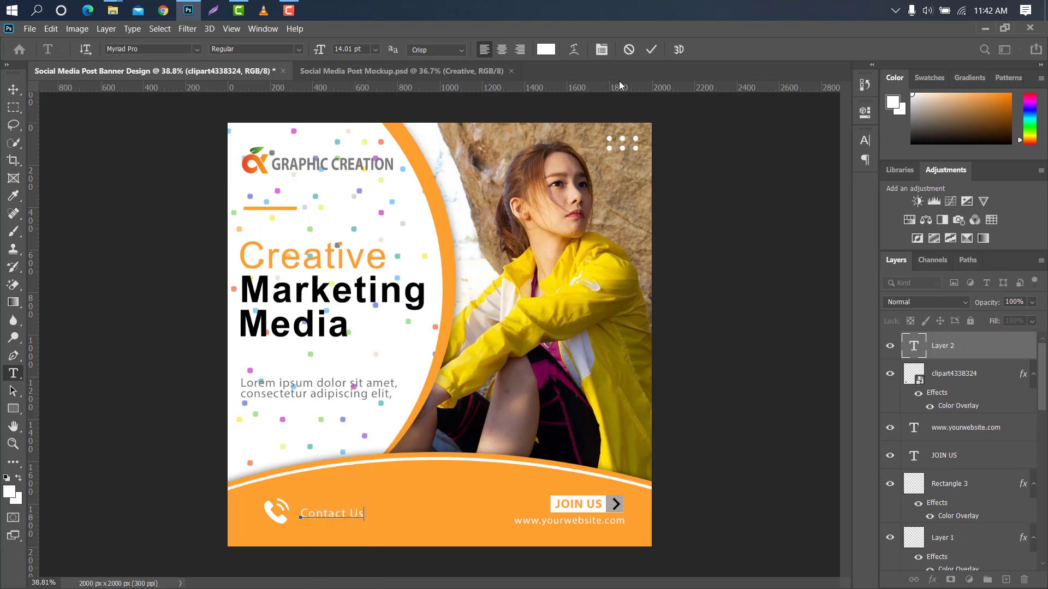
left_click(652, 49)
key("ctrl+t")
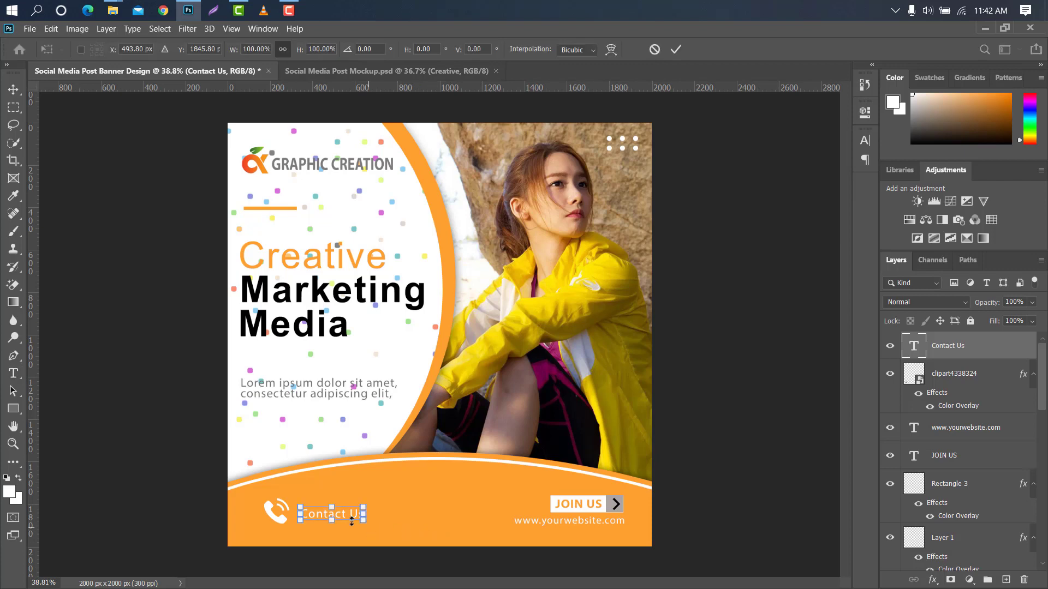
left_click_drag(341, 517, 338, 508)
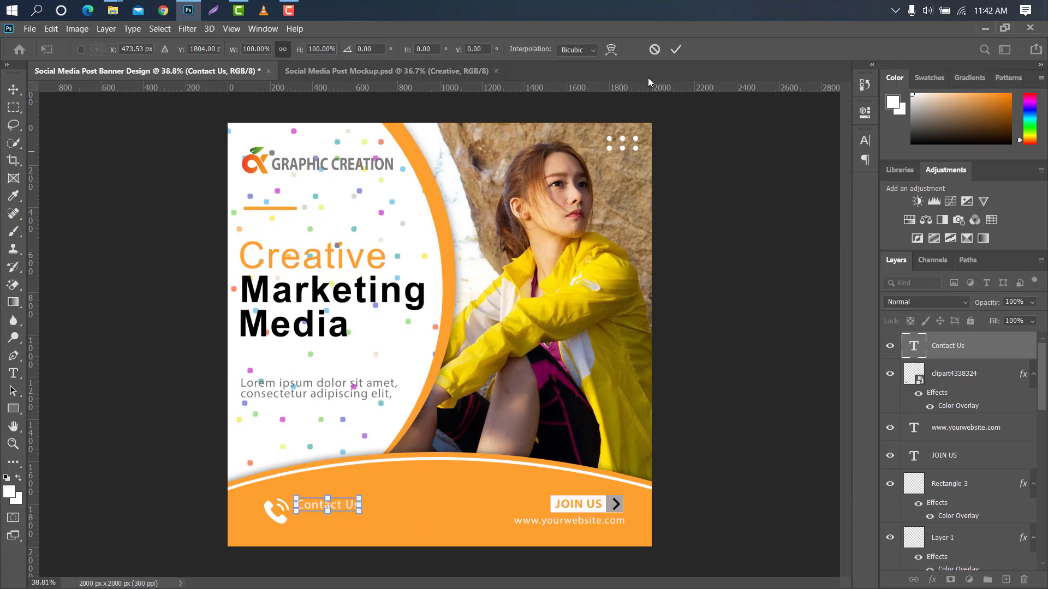
left_click(675, 48)
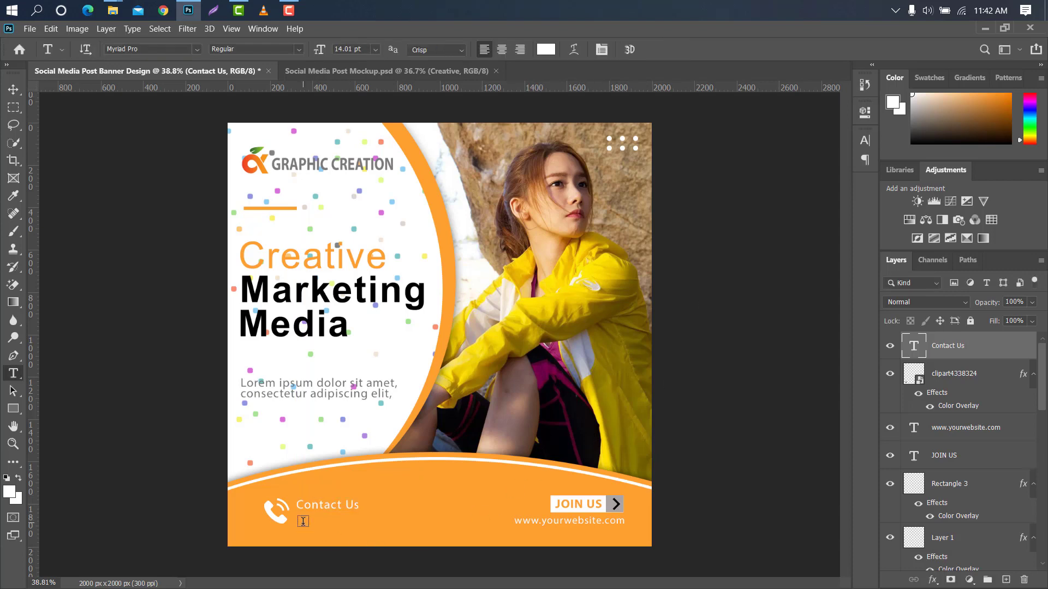
- Add the contact phone number as a text line directly below "Contact Us"
left_click(302, 521)
key("BackSpace")
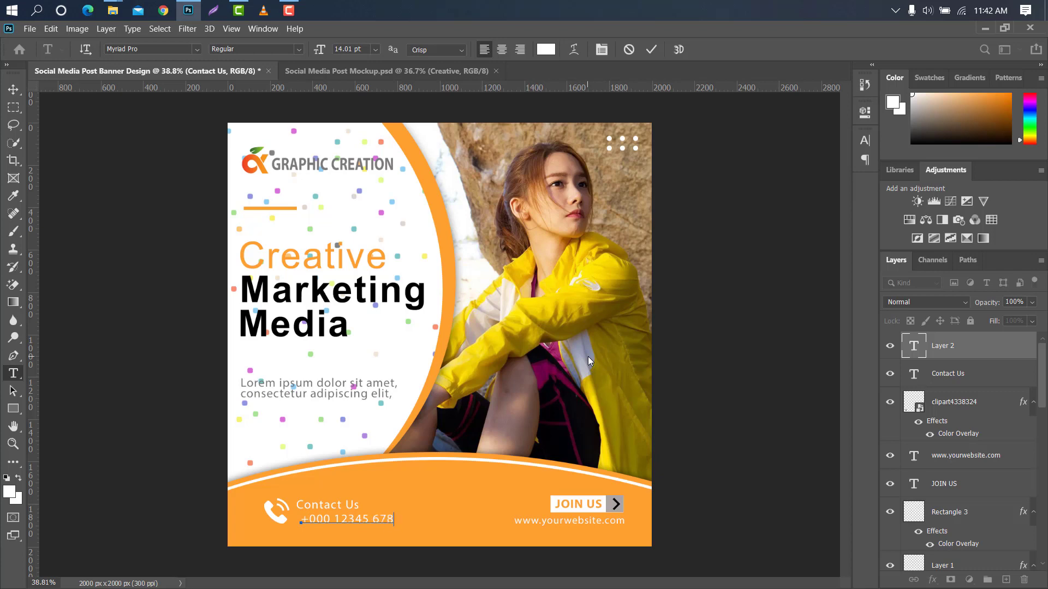
left_click(652, 49)
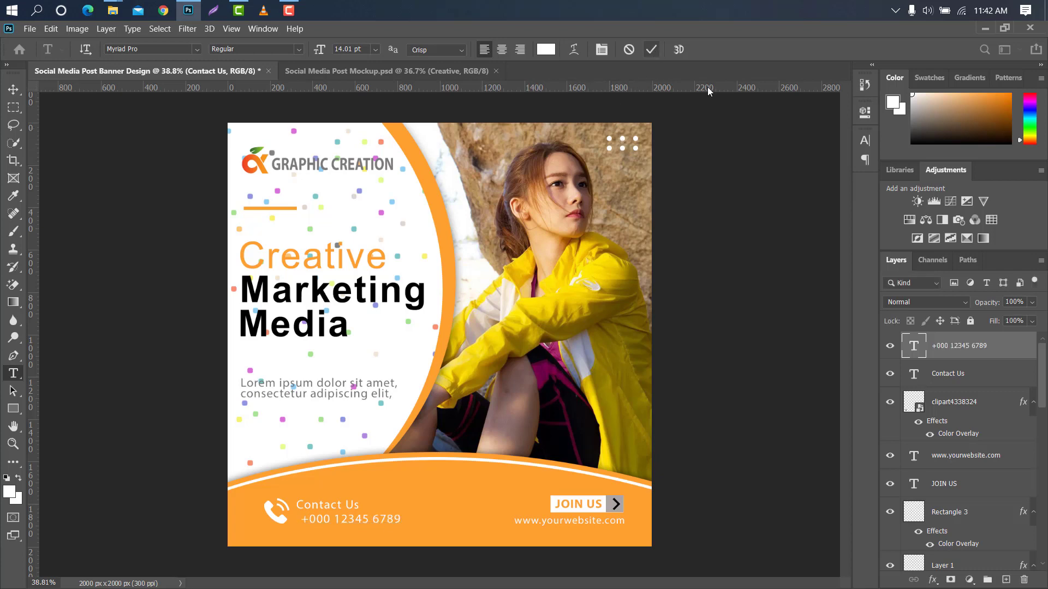
- Set the phone number text to Bold with a tracking of 60
left_click(865, 140)
left_click(840, 191)
left_click(841, 160)
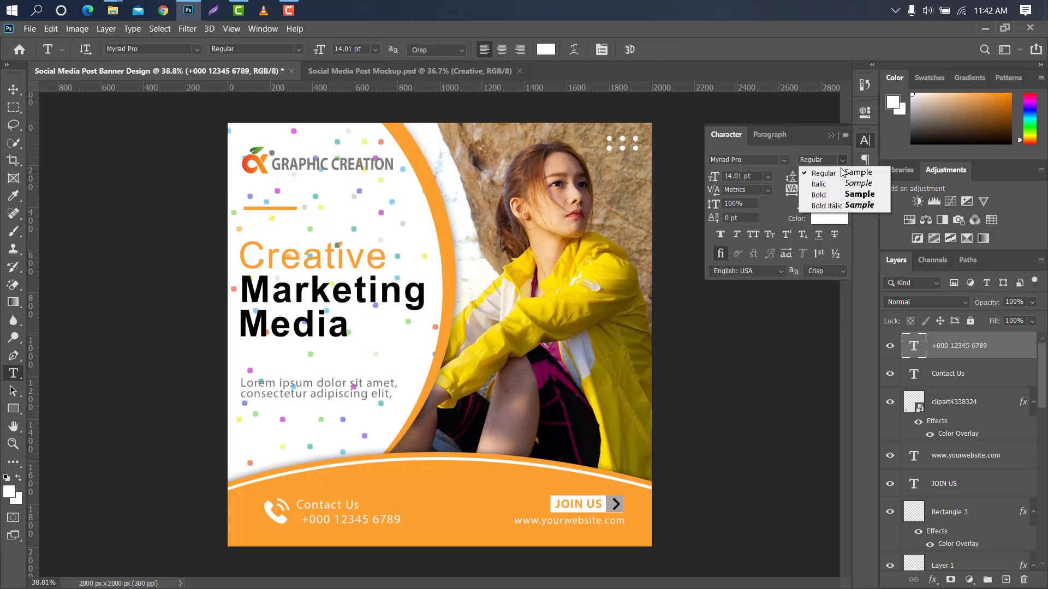
left_click(839, 196)
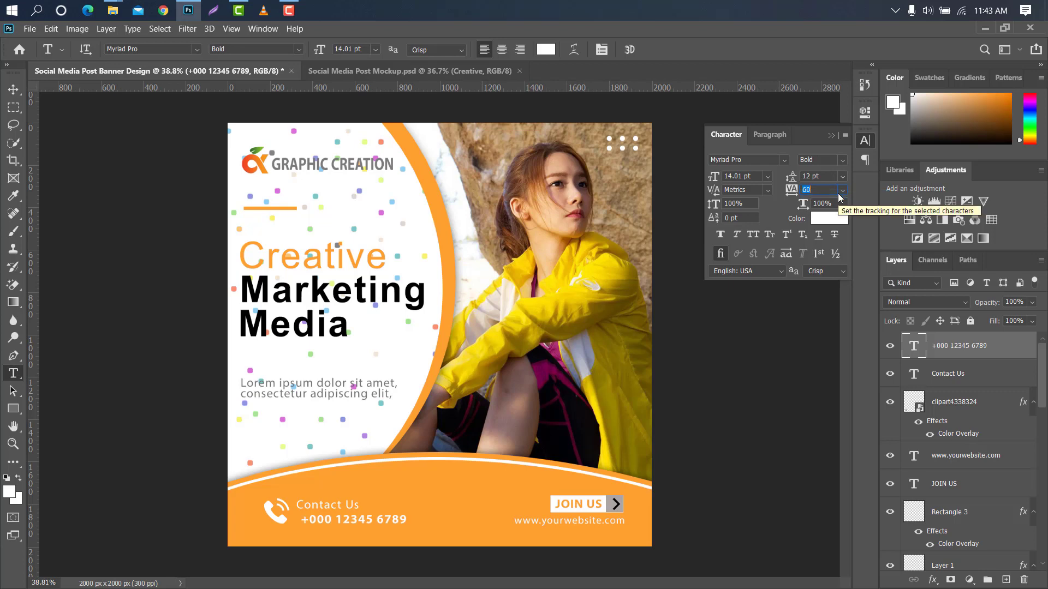
left_click(832, 138)
- Enlarge the phone number text slightly and shift it left so it sits under "Contact Us"
key("v")
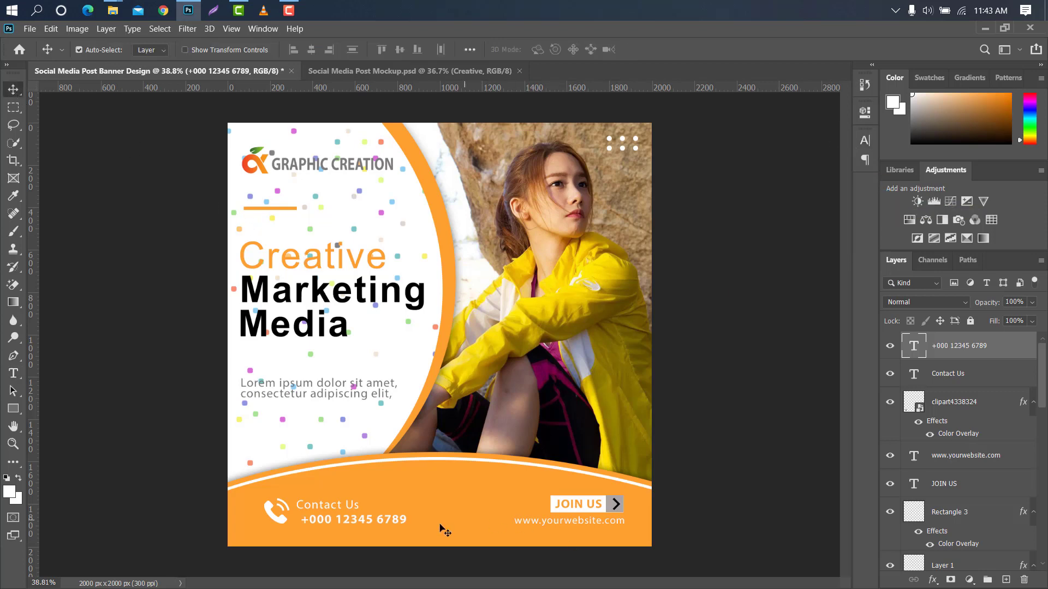
key("ctrl+t")
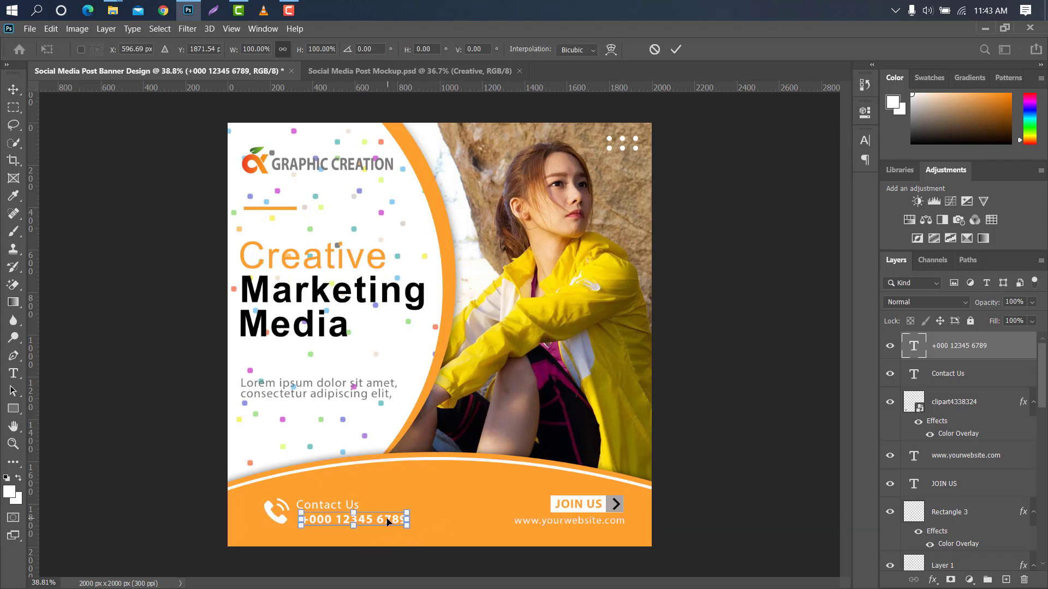
left_click_drag(388, 522, 410, 521)
left_click(679, 53)
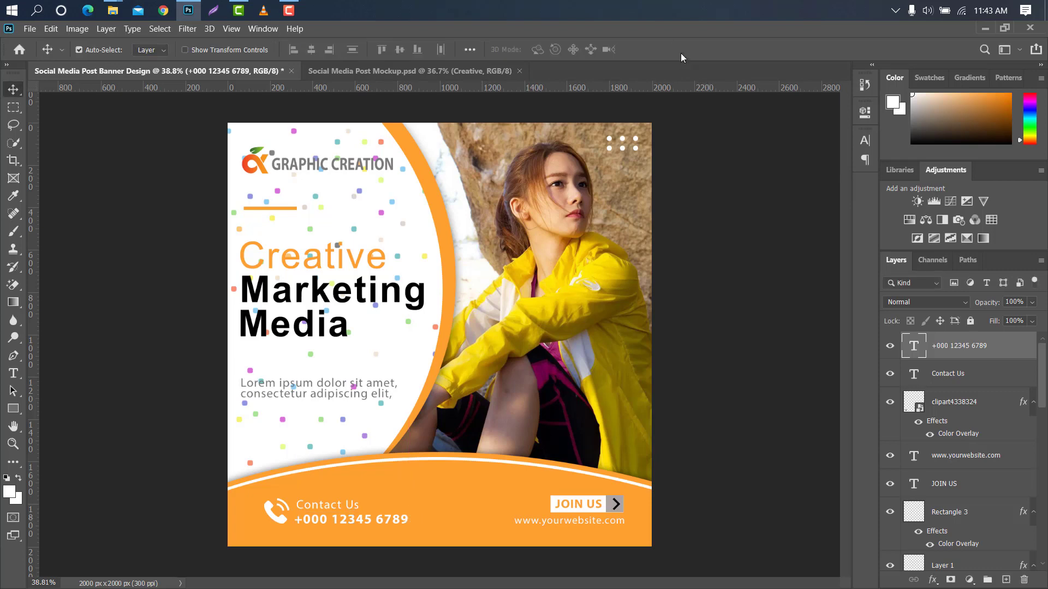
- Align "Contact Us" with the left edge of the phone number and nudge the phone icon beside them
scroll(343, 546, "up", 5)
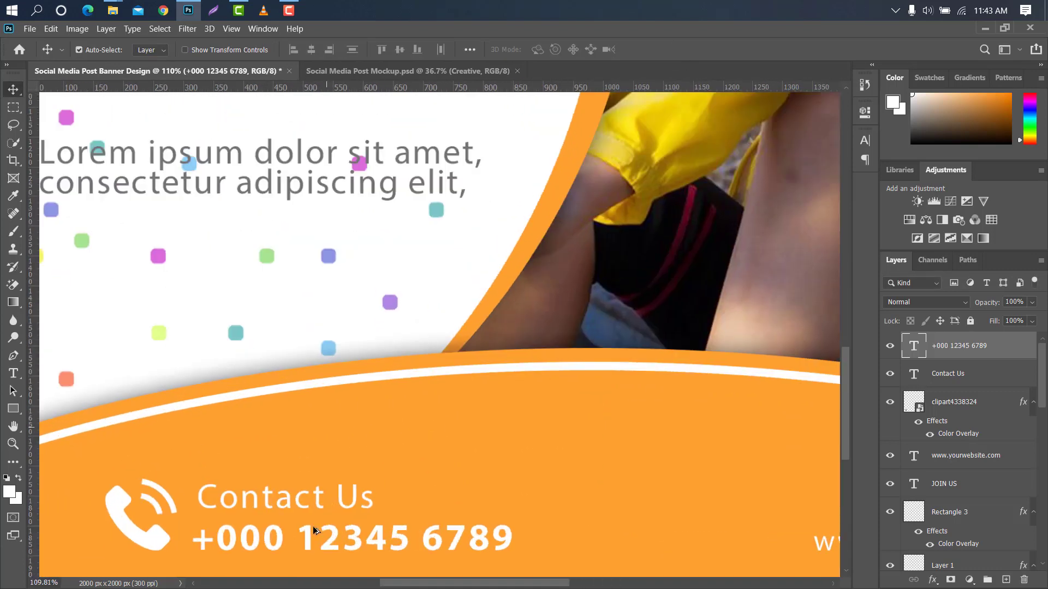
left_click_drag(203, 507, 168, 499)
scroll(391, 390, "down", 6)
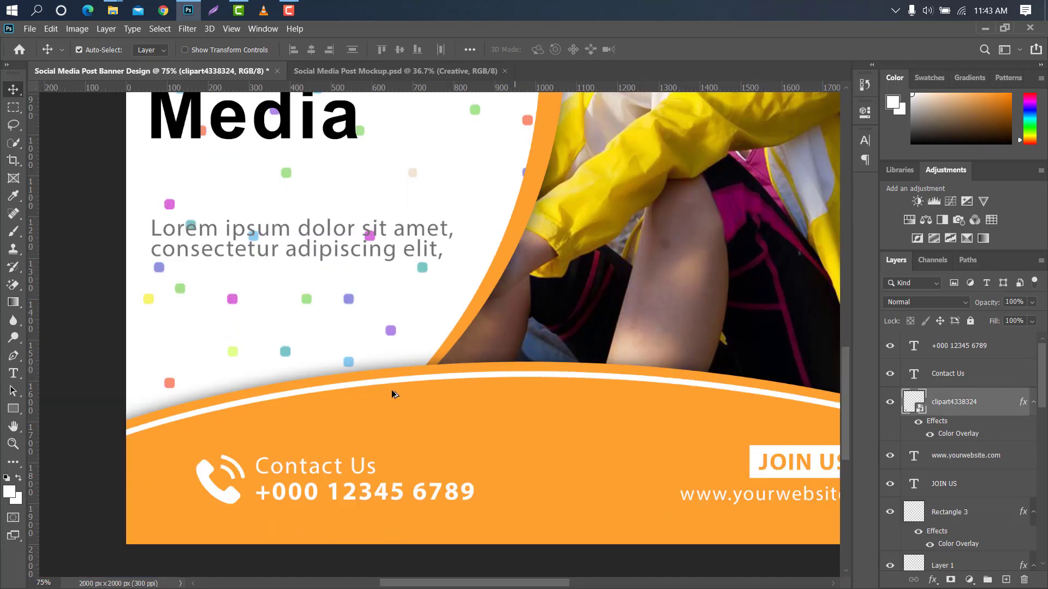